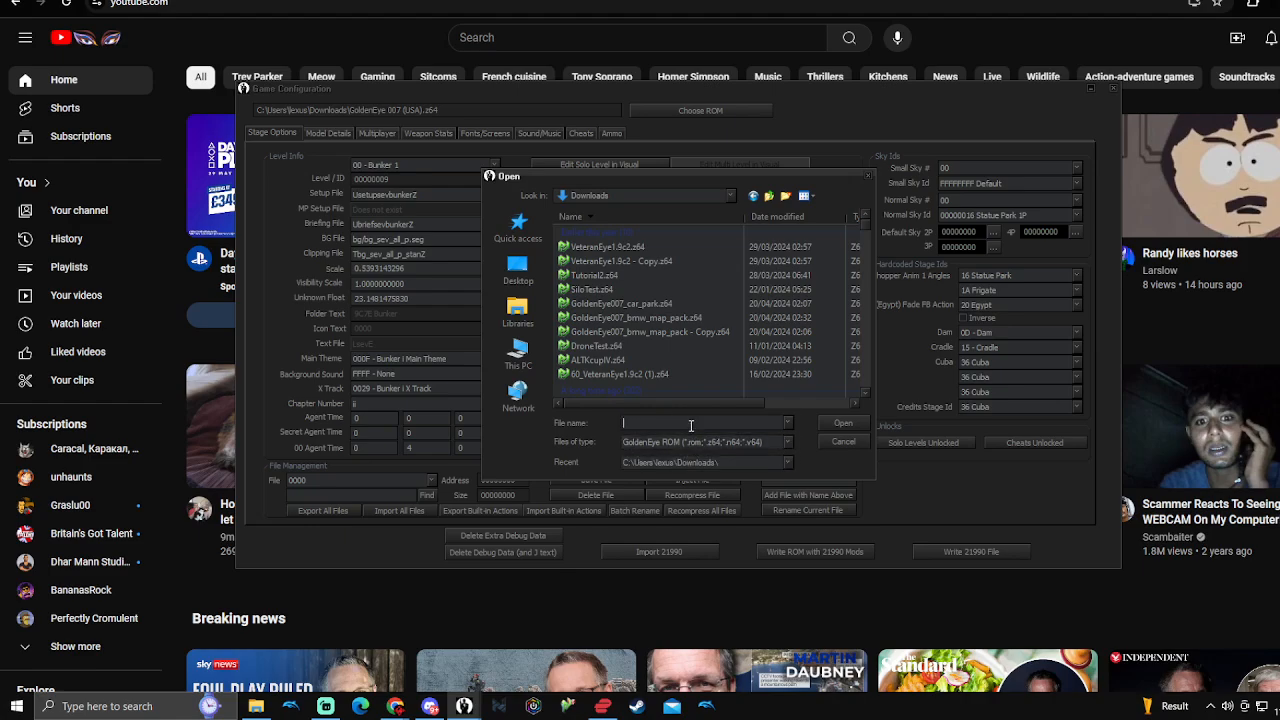
Choose GoldenEye 007 (USA).z64 from the Downloads folder as the ROM to edit
type("golden")
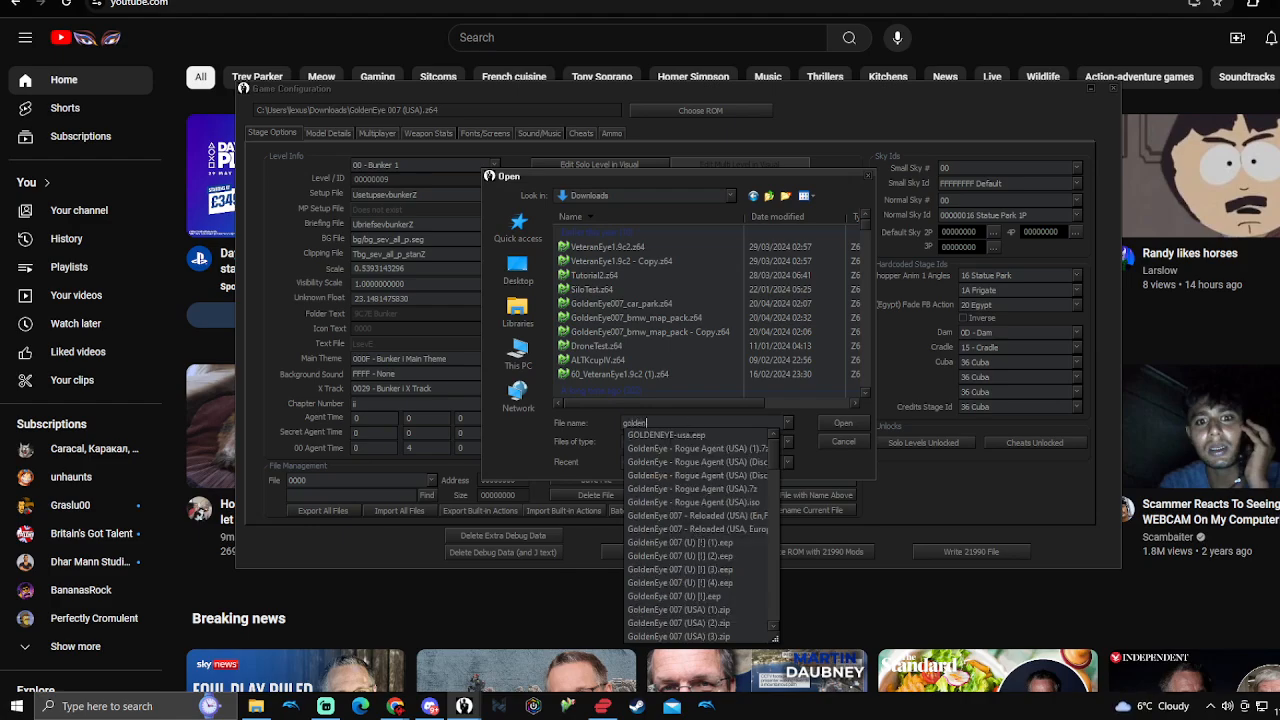
scroll(716, 553, "down", 2)
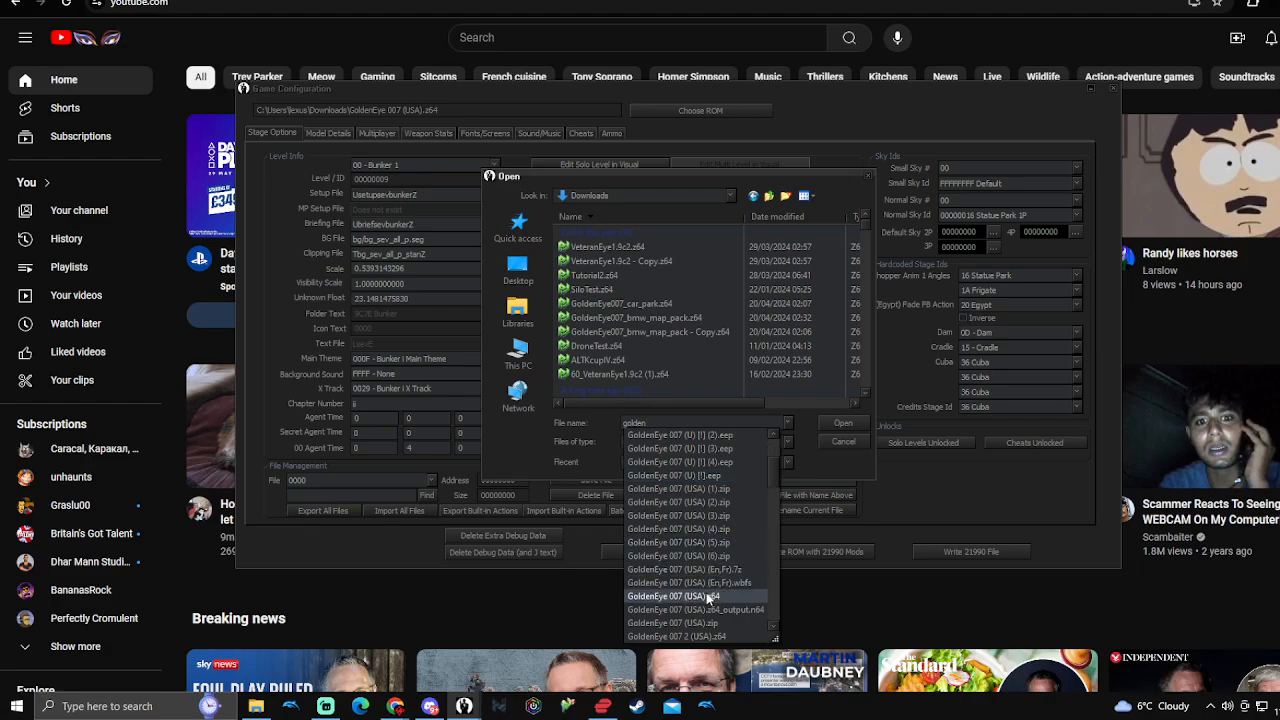
left_click(706, 594)
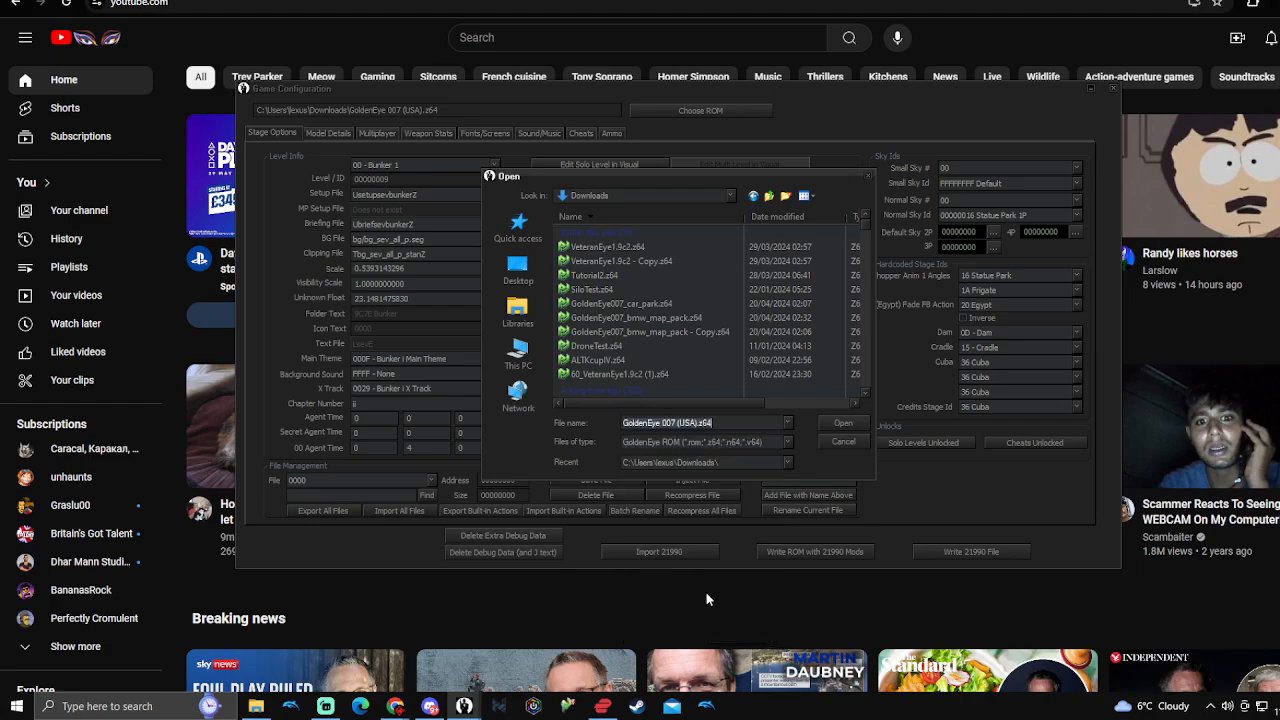
left_click(843, 424)
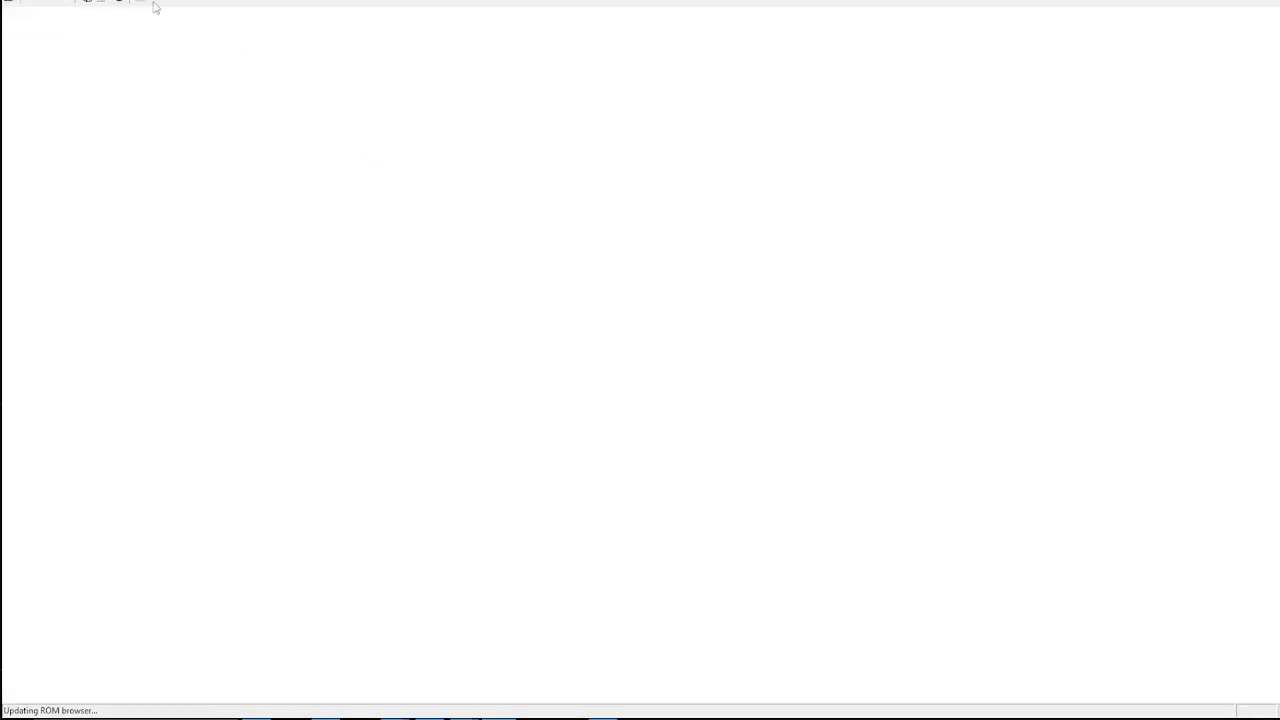
Load GoldenEye 007 (USA).z64 from the Downloads folder in the N64 emulator
left_click(14, 0)
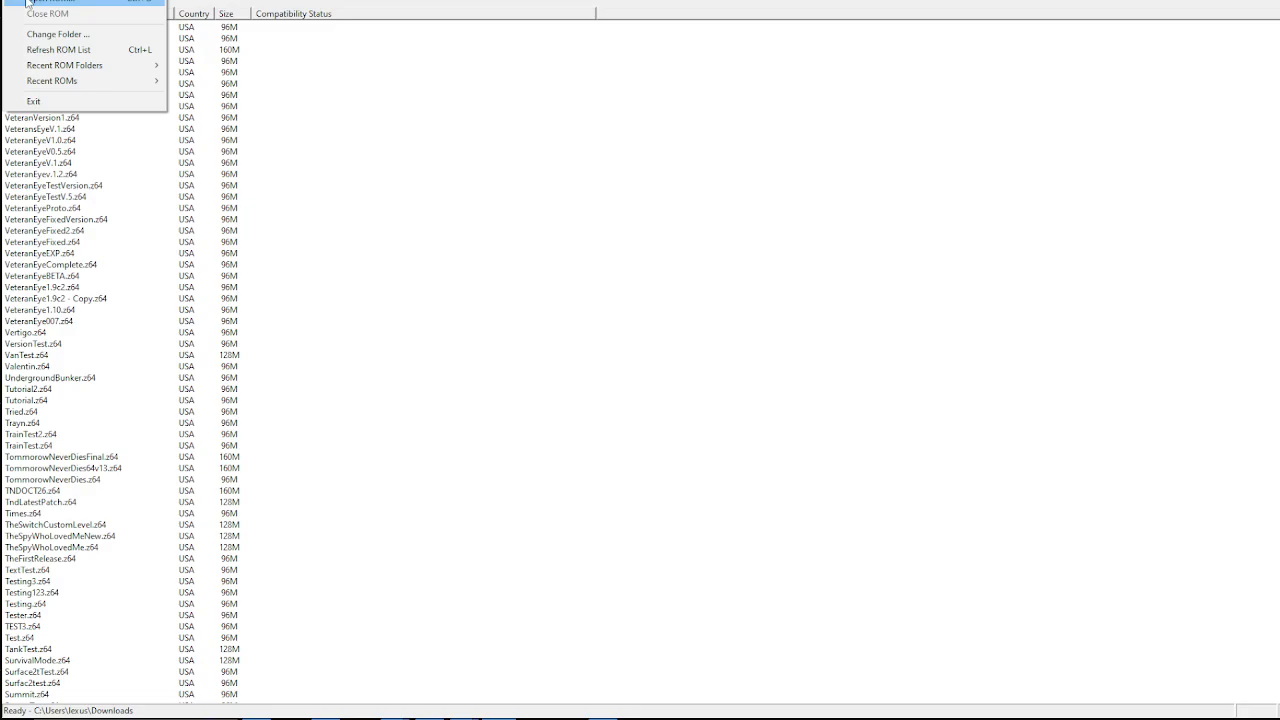
left_click(28, 2)
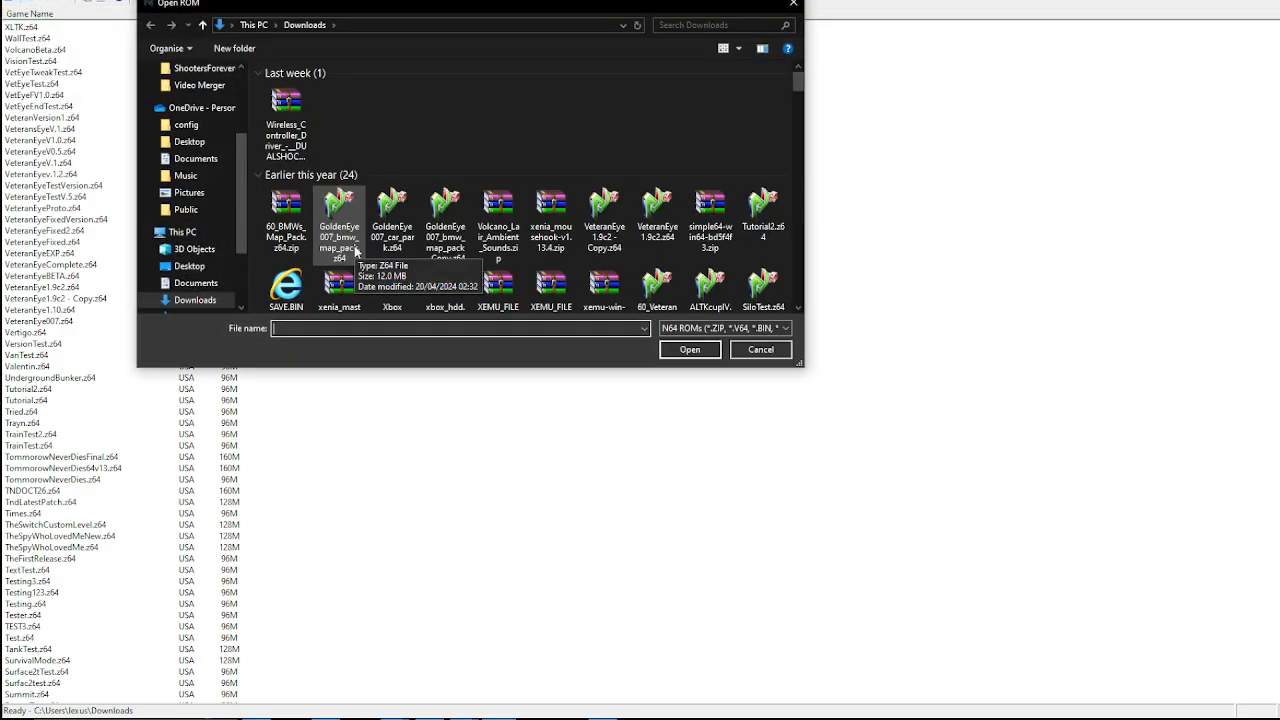
type("golde")
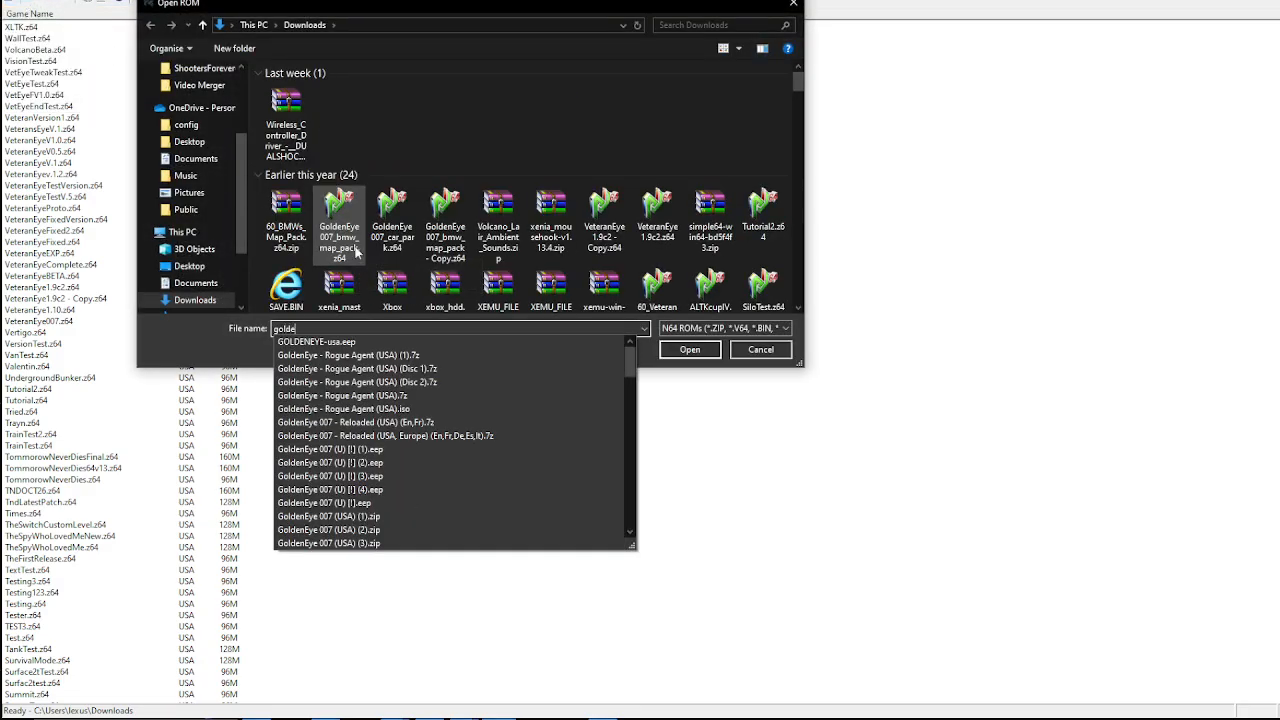
scroll(449, 415, "down", 4)
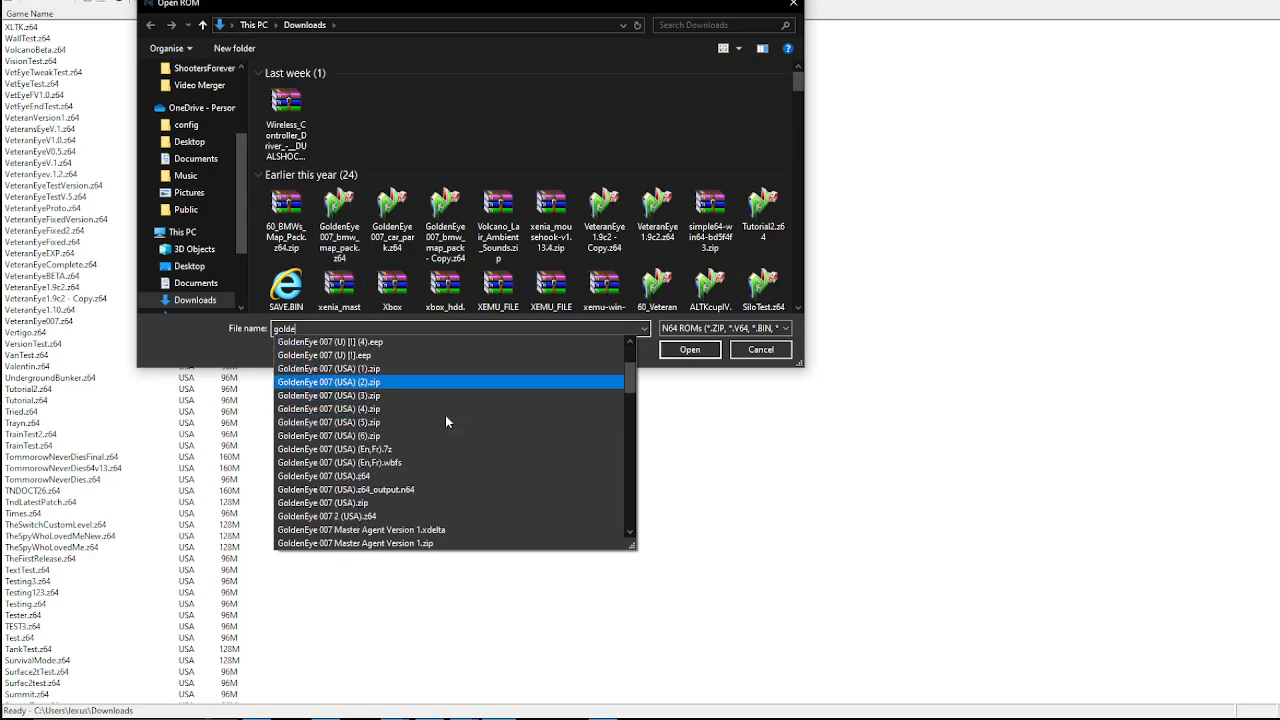
left_click(428, 476)
left_click(690, 349)
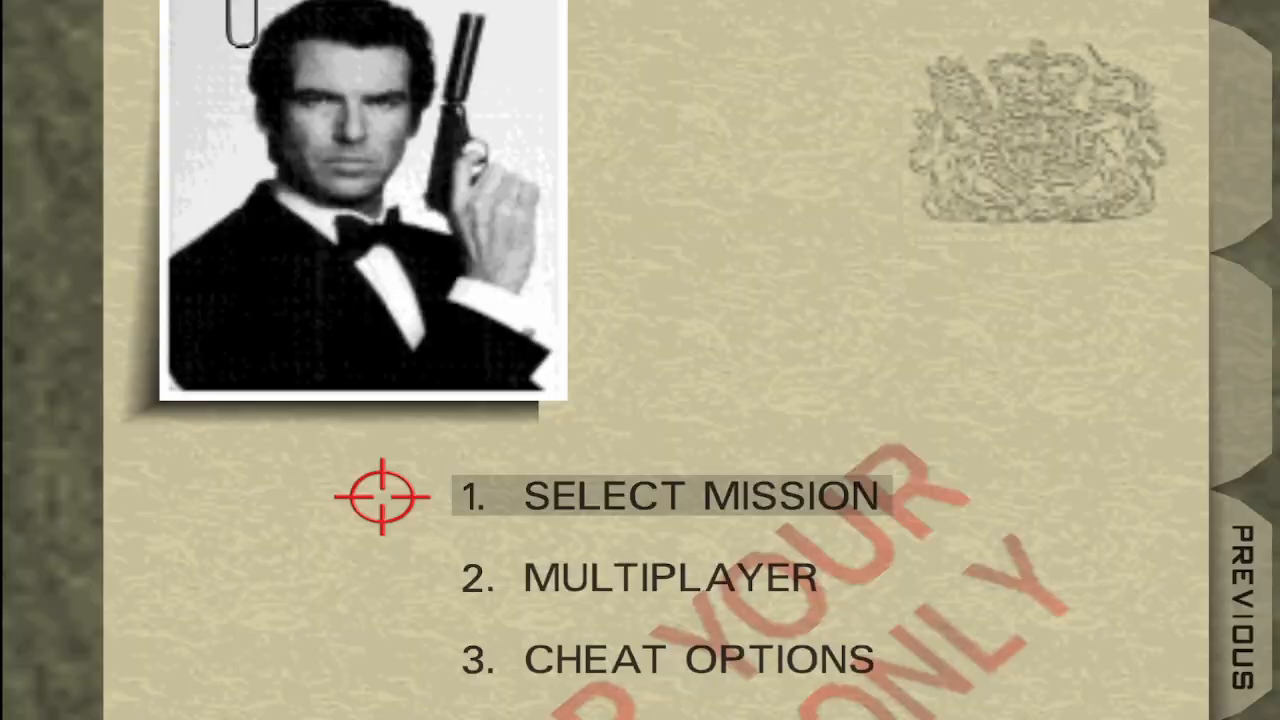
Start the Train mission on 00 Agent difficulty
key("Return")
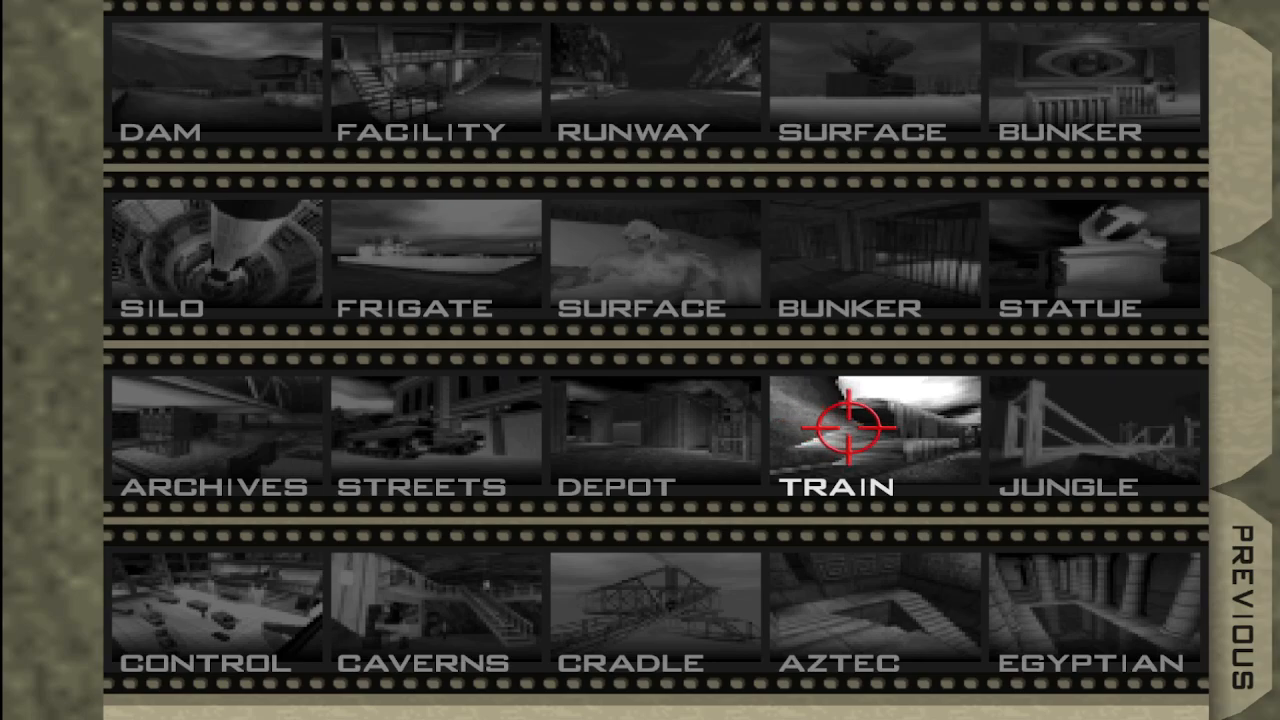
left_click(818, 420)
left_click(320, 548)
left_click(1268, 168)
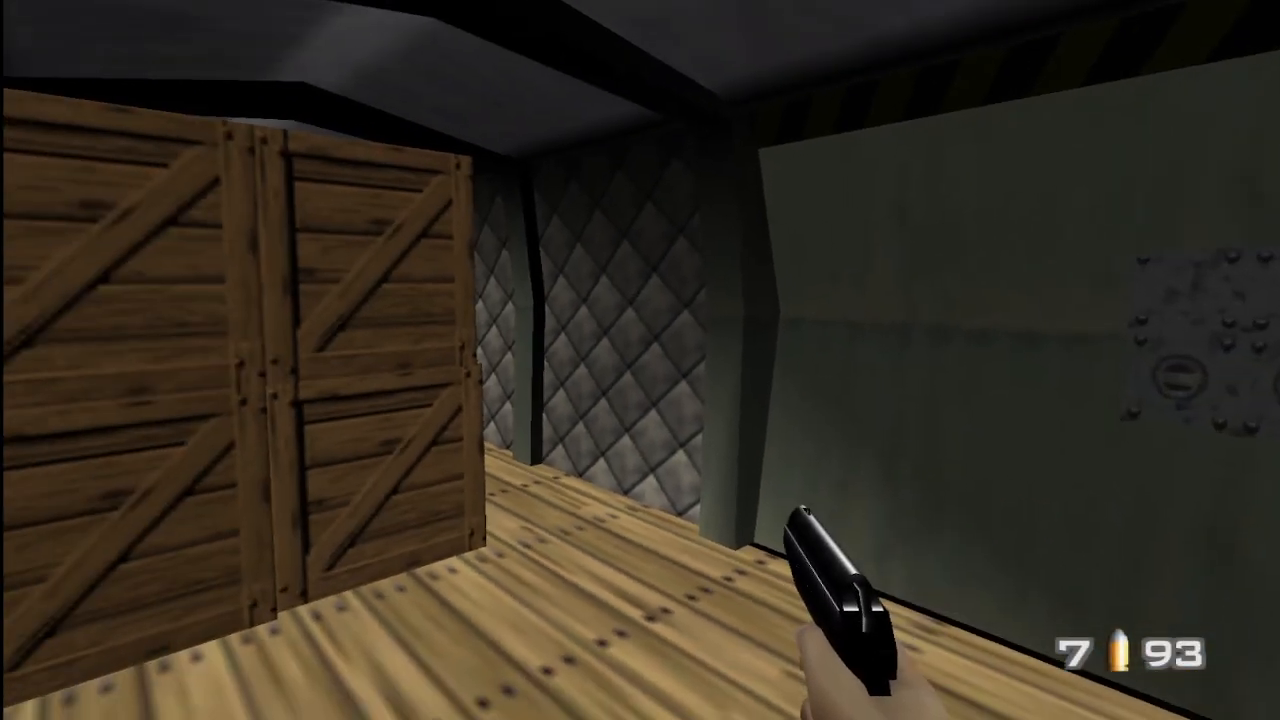
Walk through the first train carriage to examine its crates and guards, and abort the mission
key("w")
key("w")
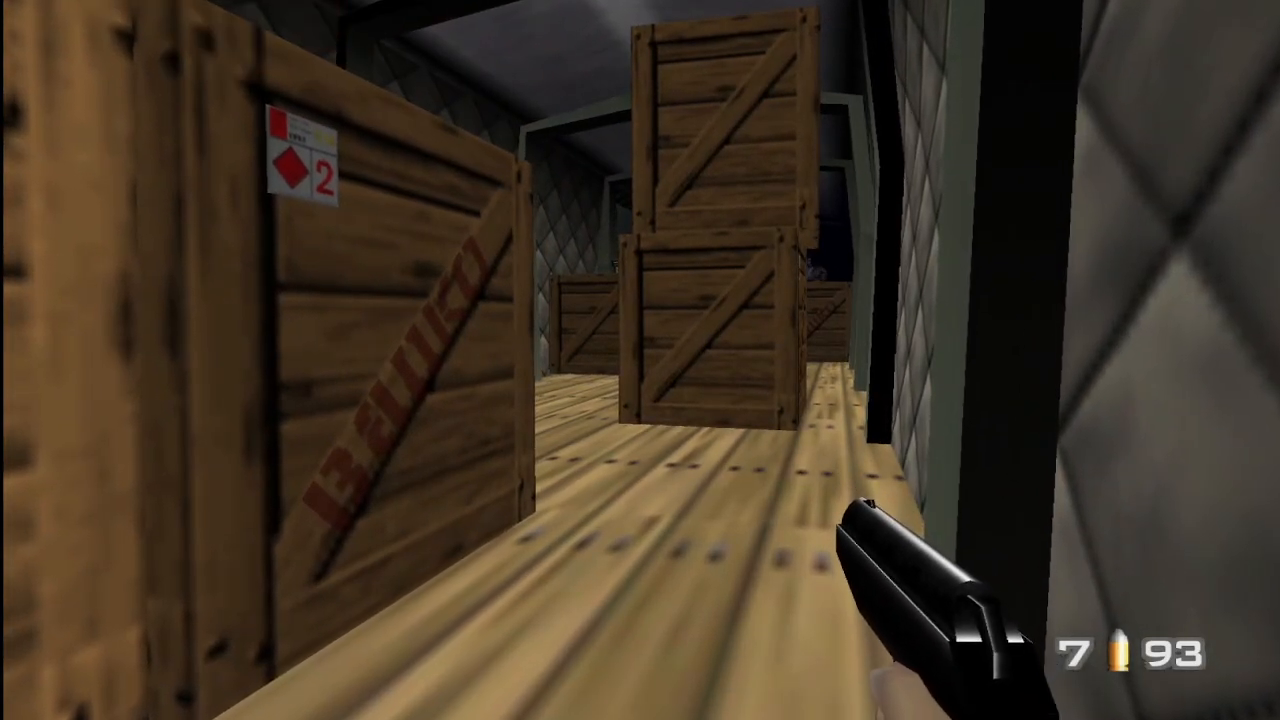
key("w")
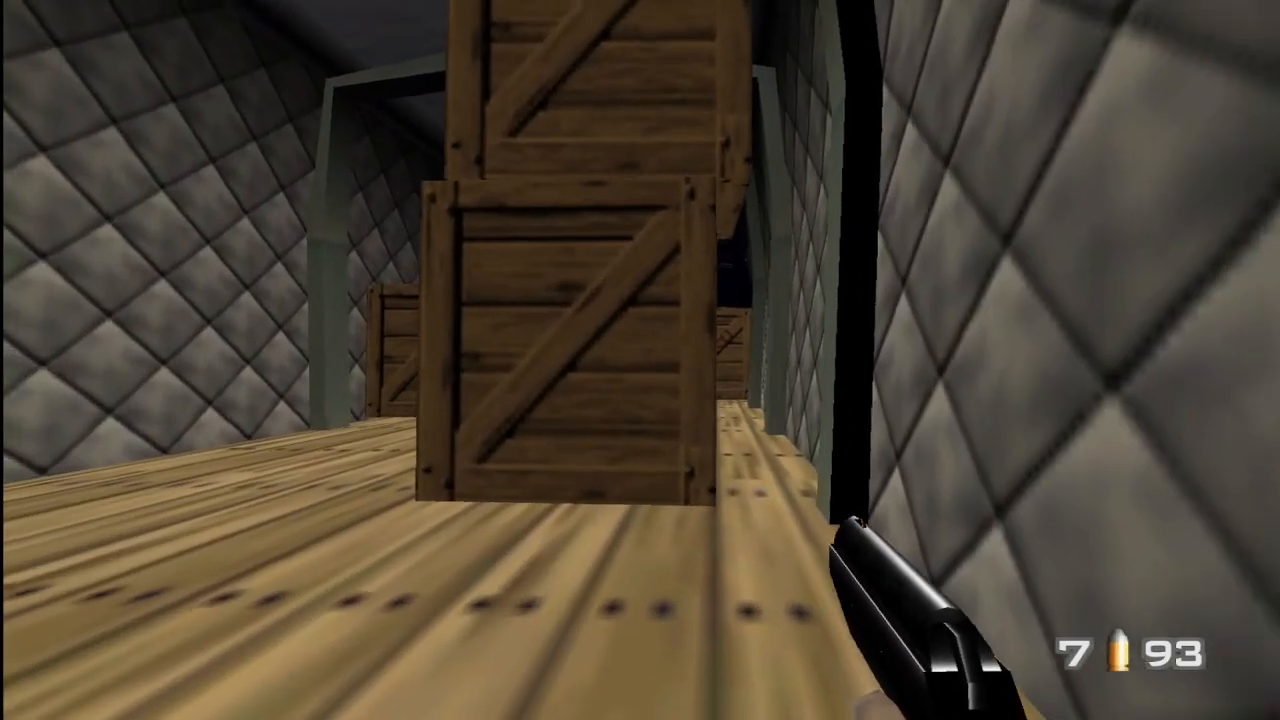
key("w")
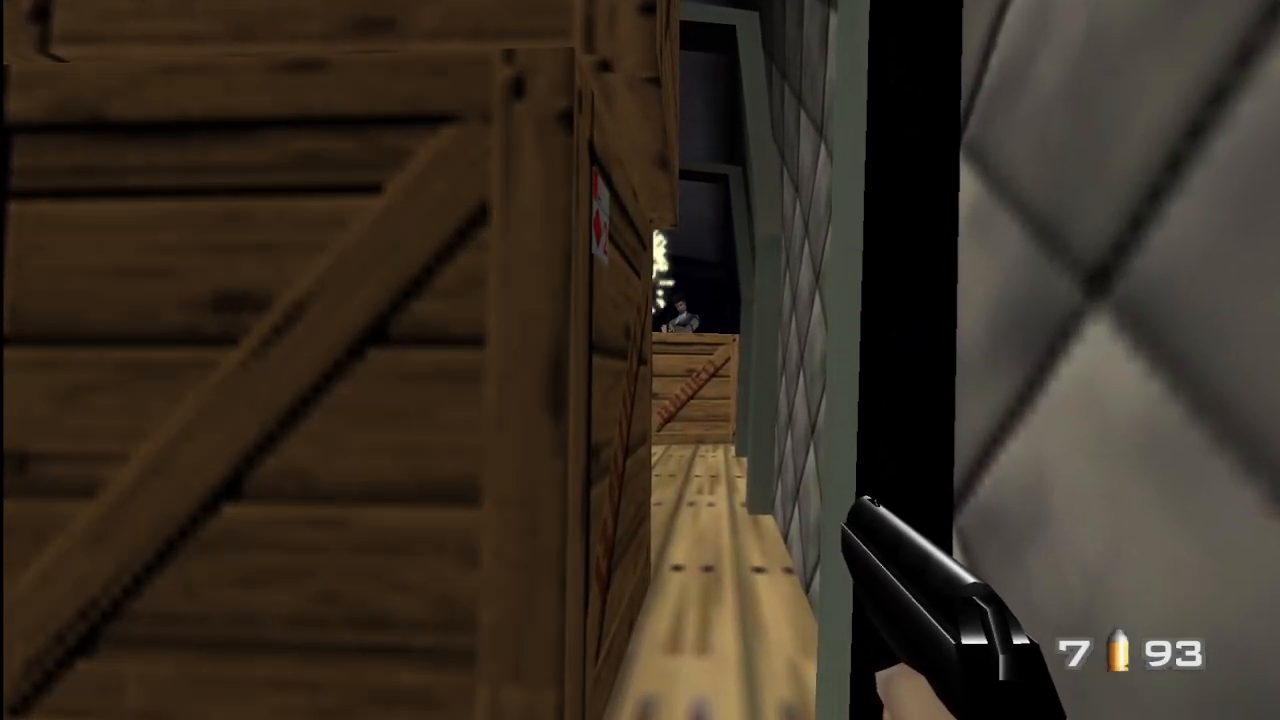
key("s")
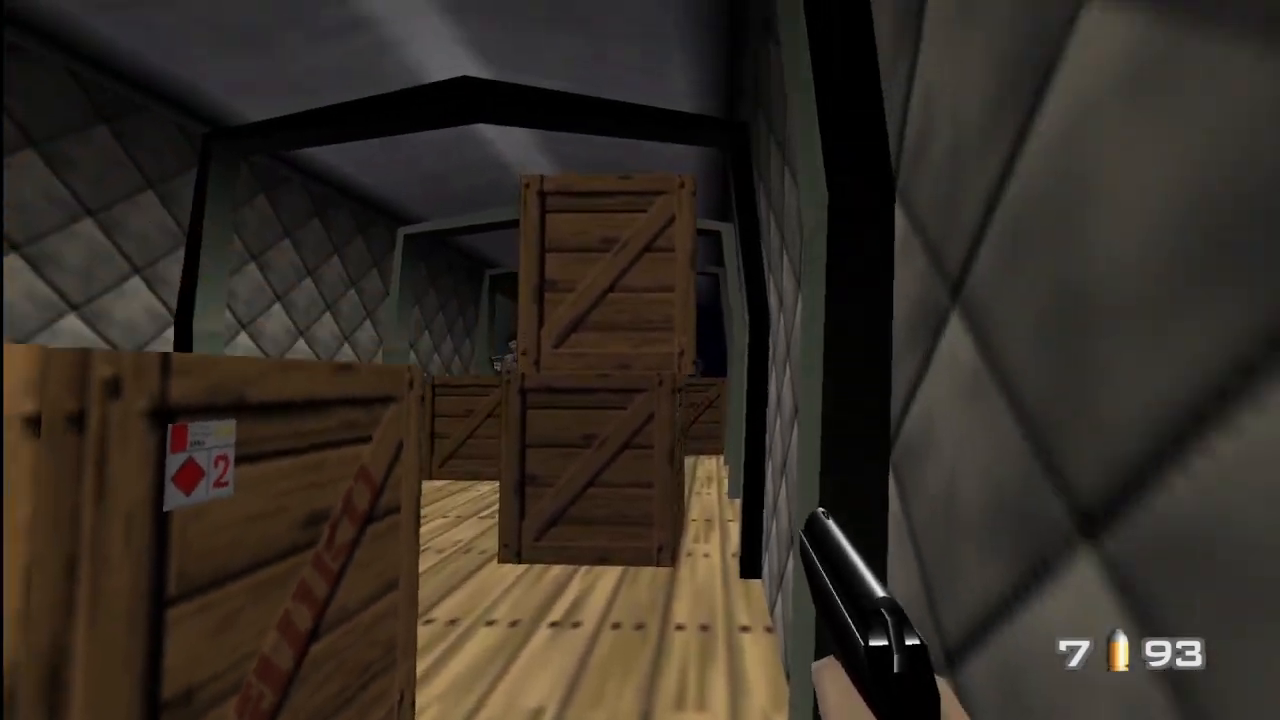
key("Return")
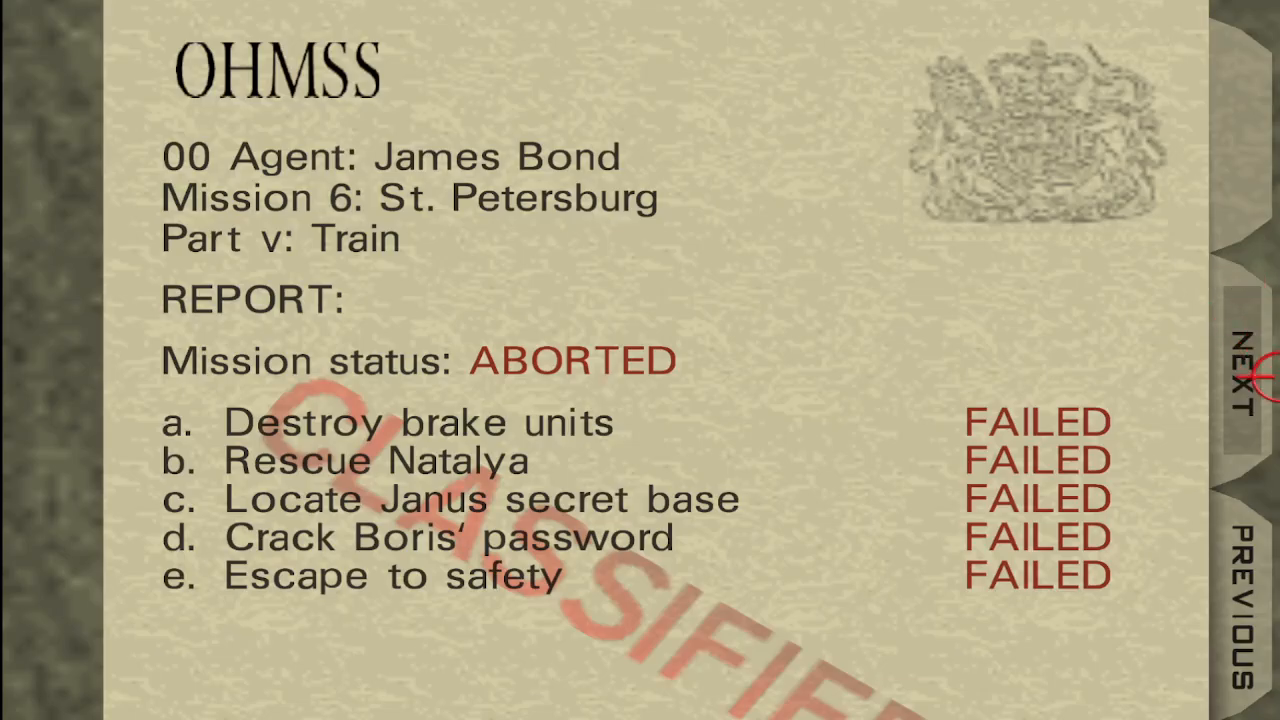
Leave the mission report and start the Aztec Complex mission on 00 Agent difficulty
left_click(1262, 378)
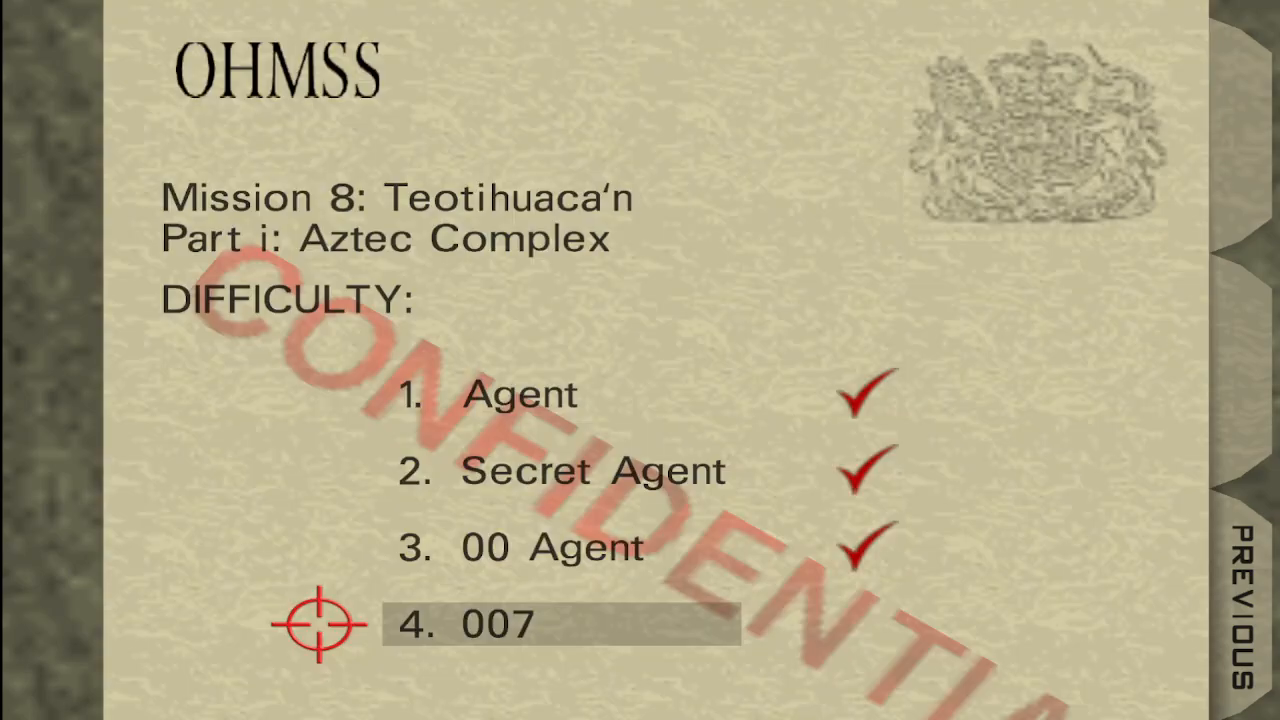
left_click(514, 537)
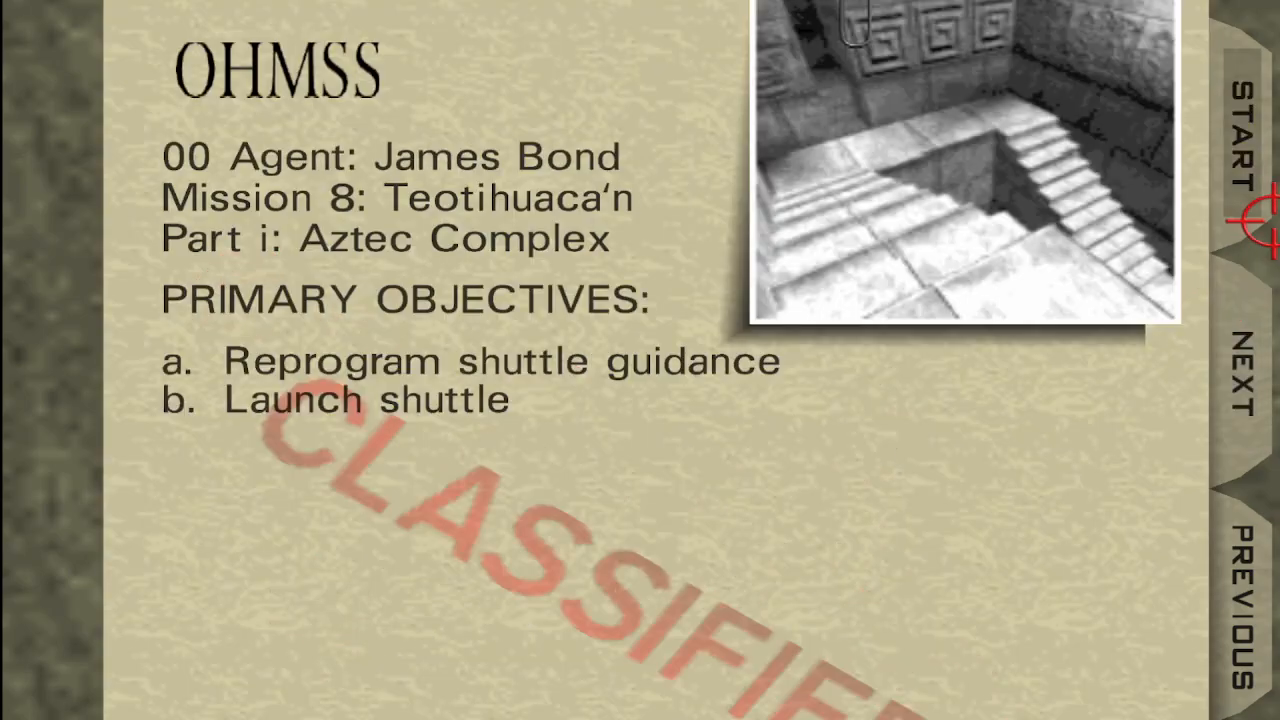
left_click(1249, 143)
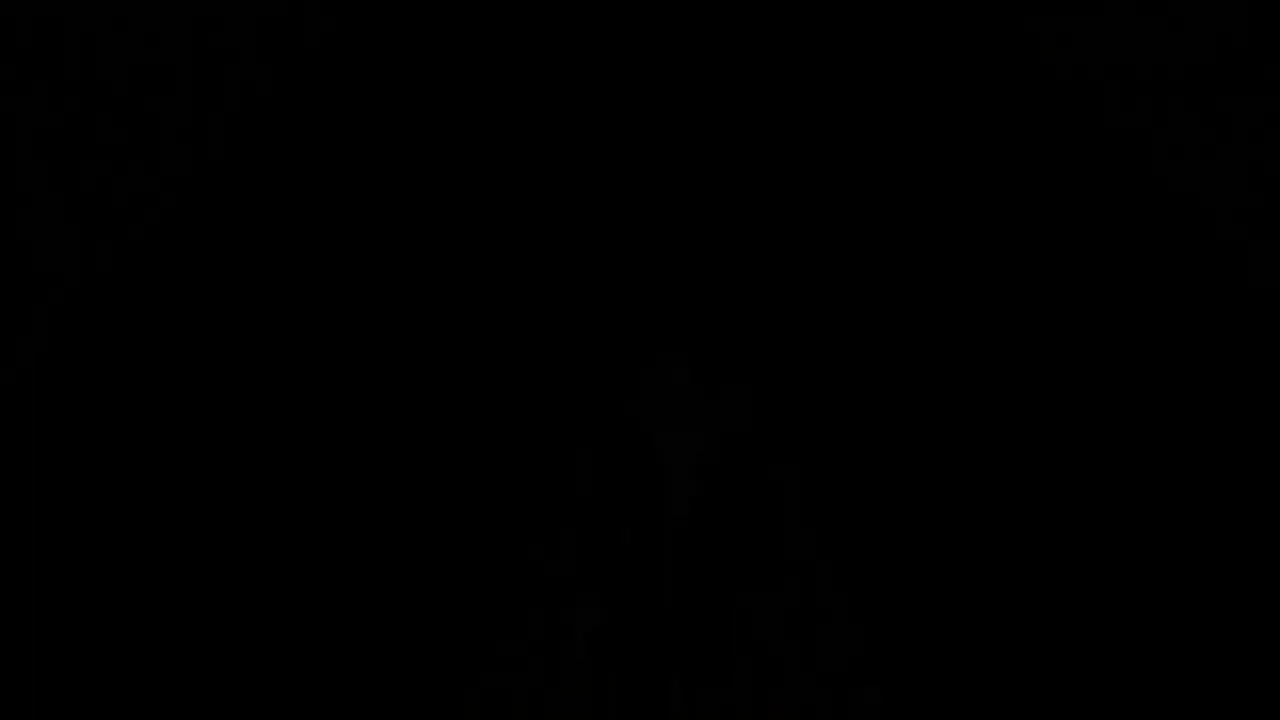
Observe how the guards behave in the Aztec Complex starting area, and return to the editor's Game Configuration window
key("w")
key("s")
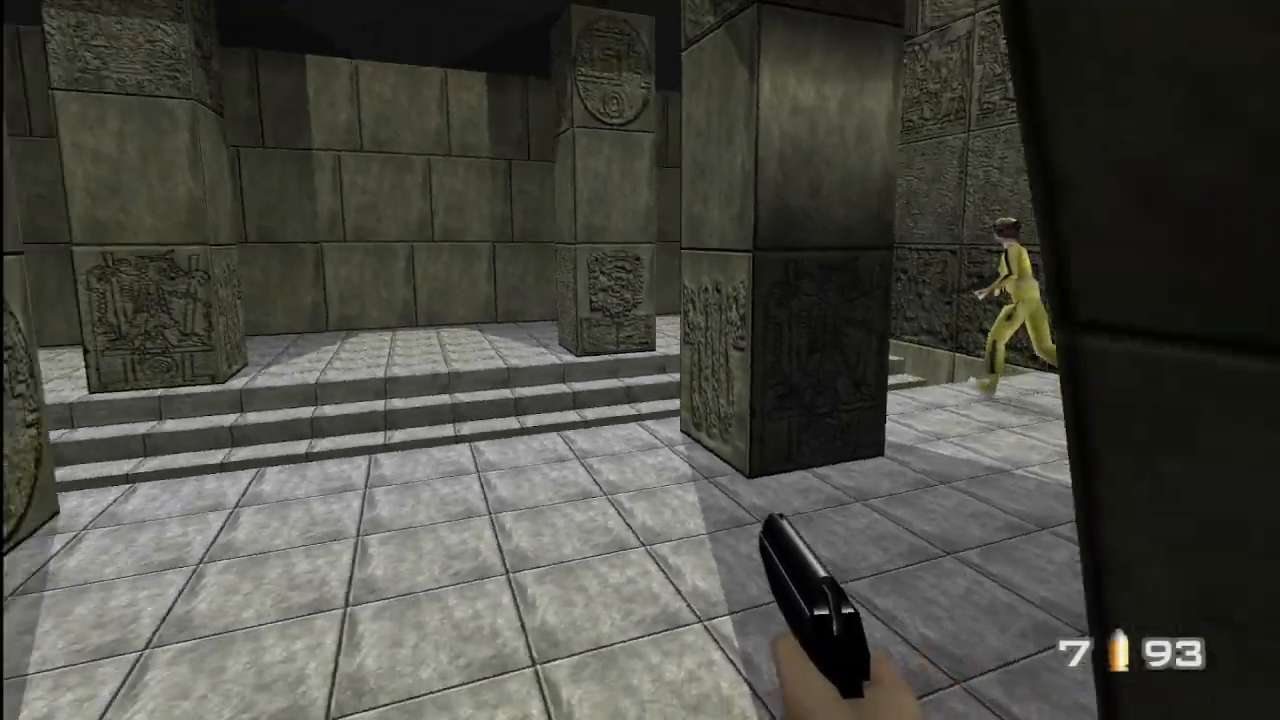
key("a")
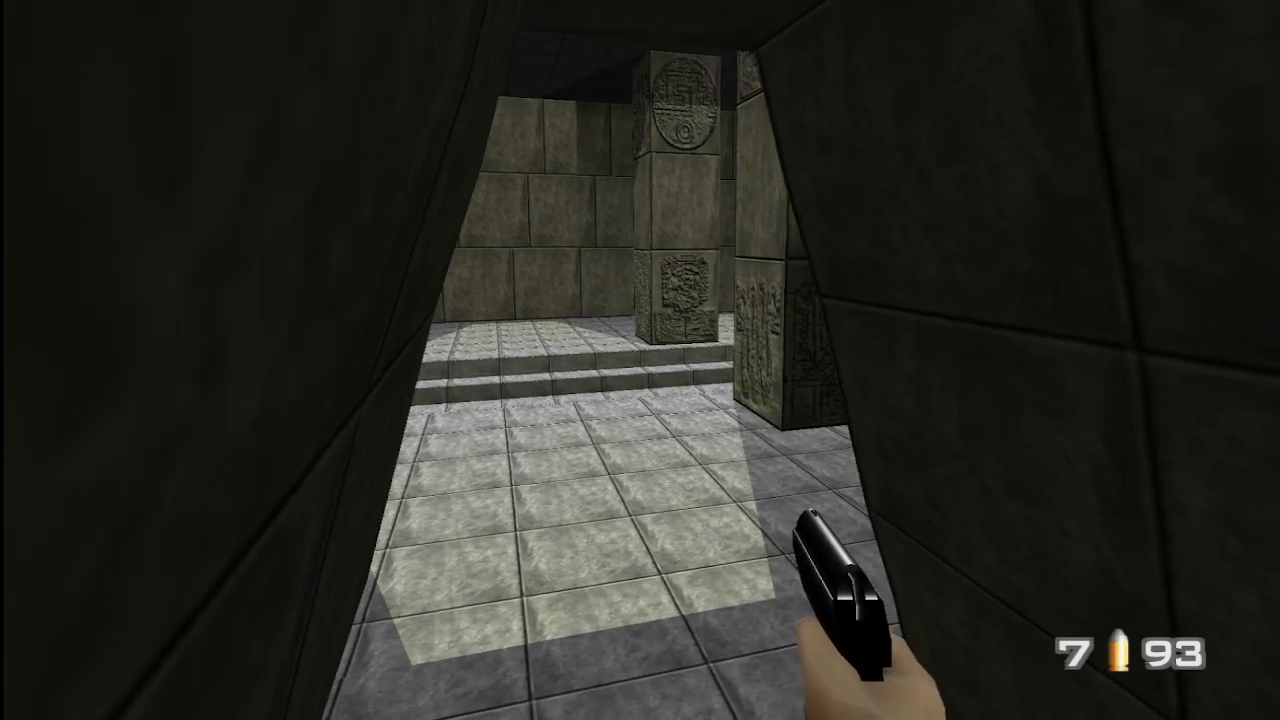
key("d")
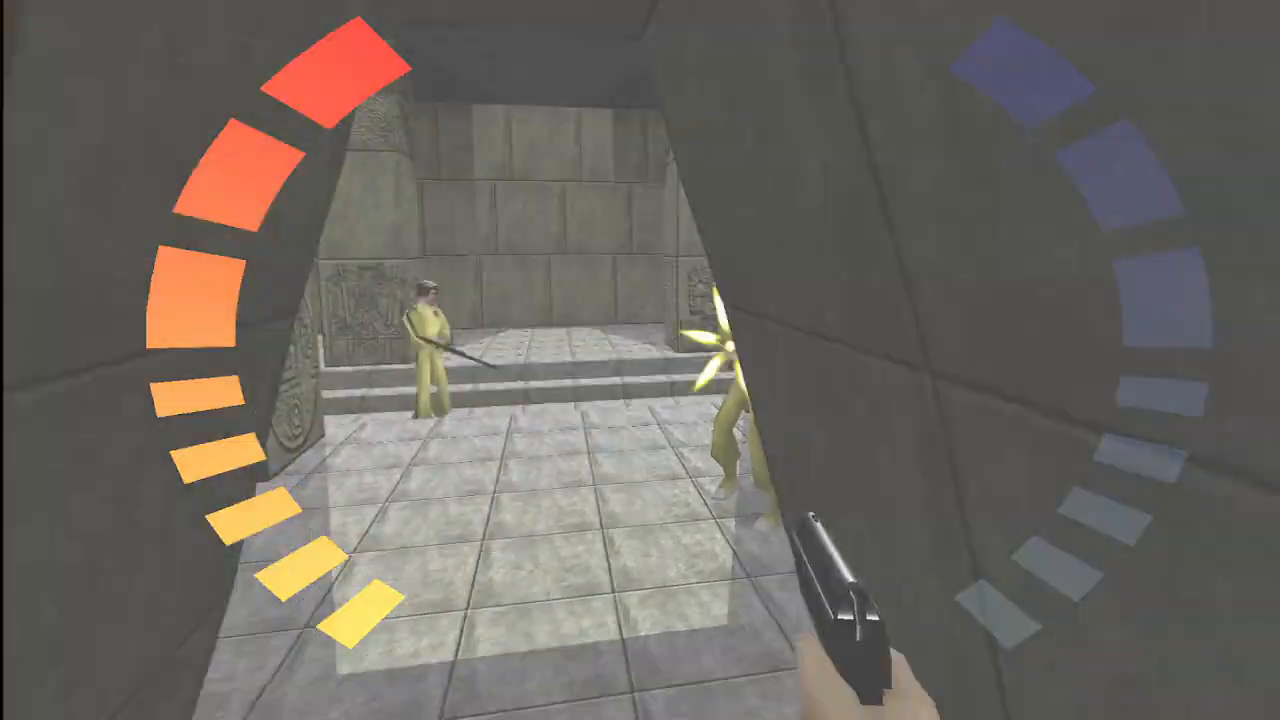
key("a")
key("Escape")
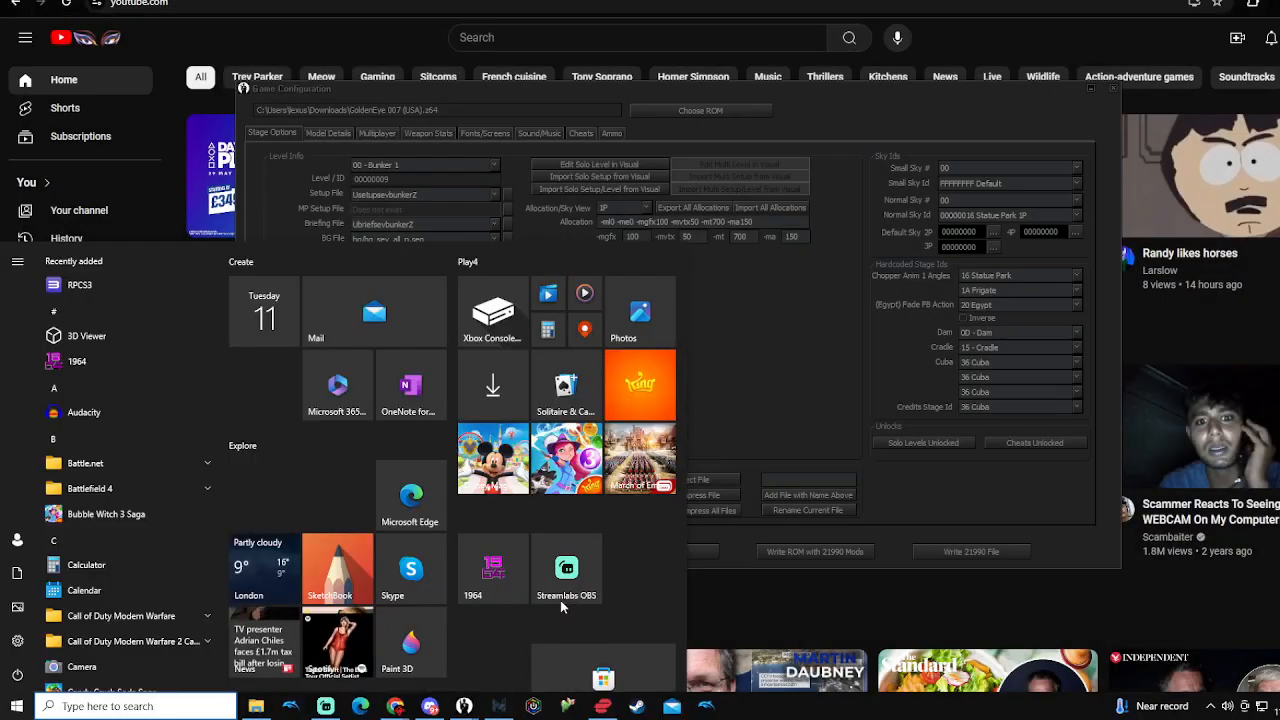
left_click(759, 407)
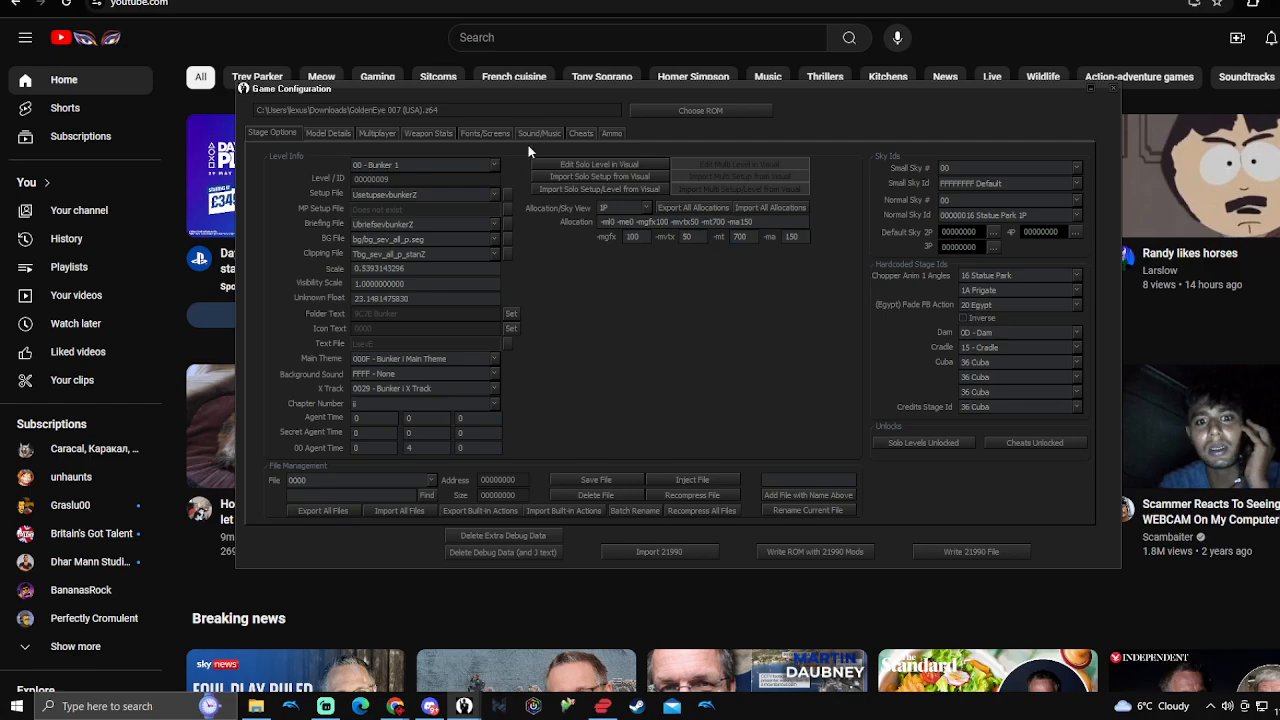
Select level 05 - Train and open its solo level in the Visual Editor
left_click(489, 164)
scroll(422, 323, "down", 2)
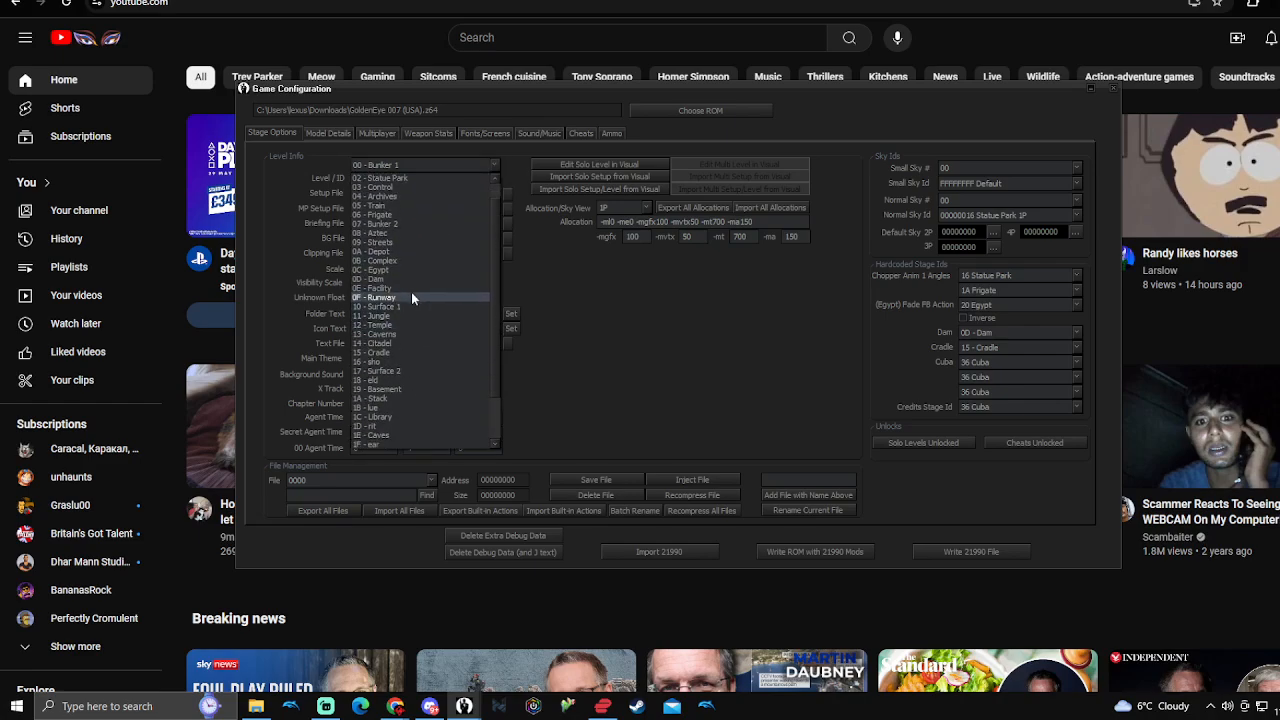
left_click(393, 205)
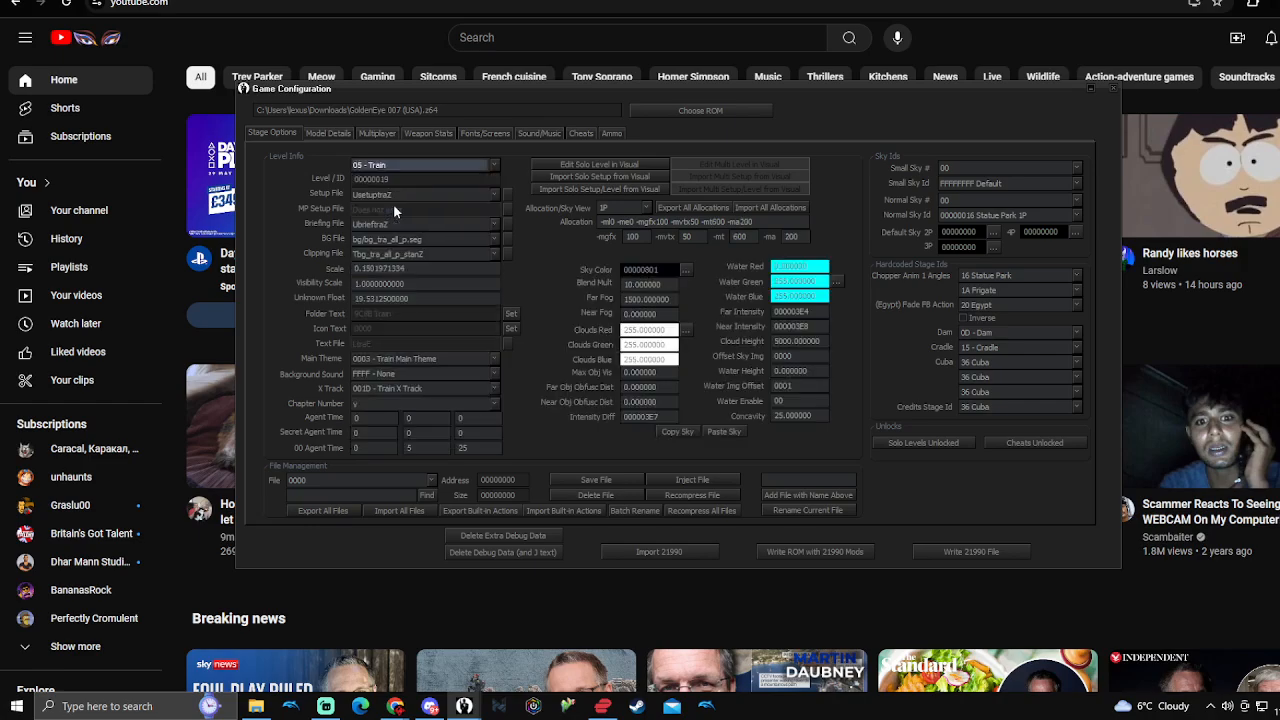
left_click(584, 166)
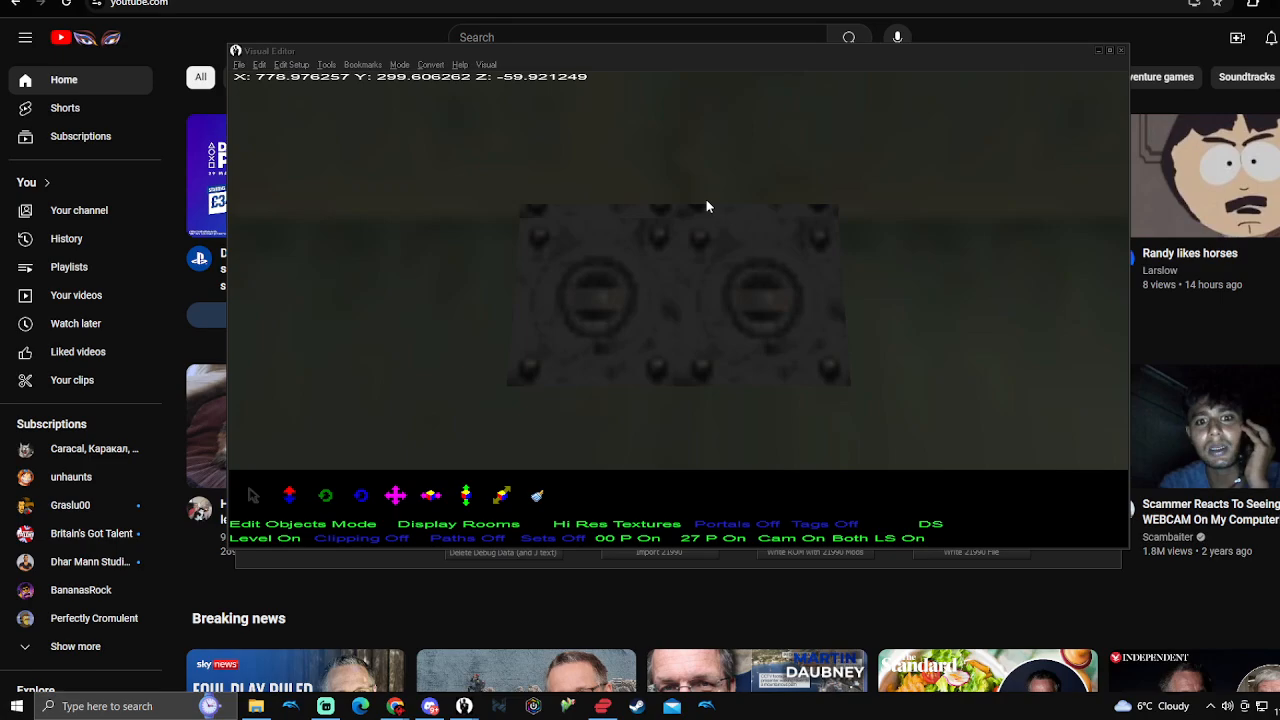
Fly through the Train level to examine the guards standing among the crates in the carriage
left_click(738, 267)
right_click(738, 267)
key("s")
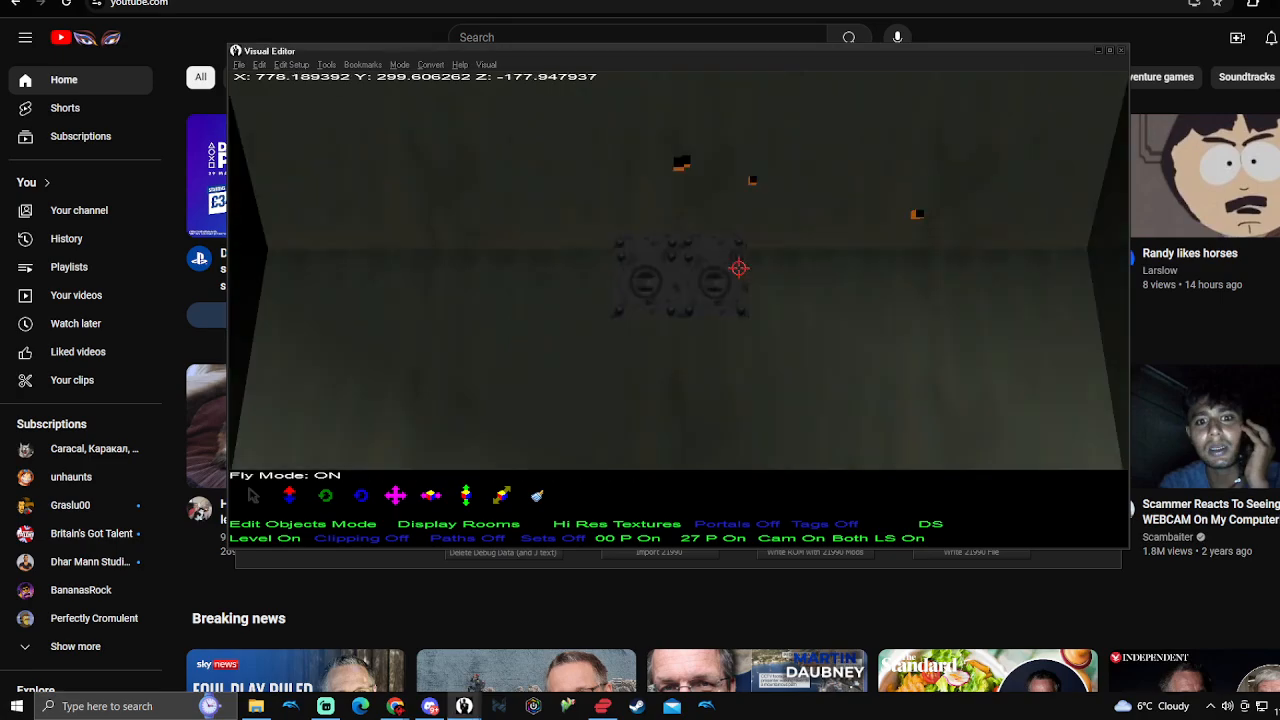
key("s")
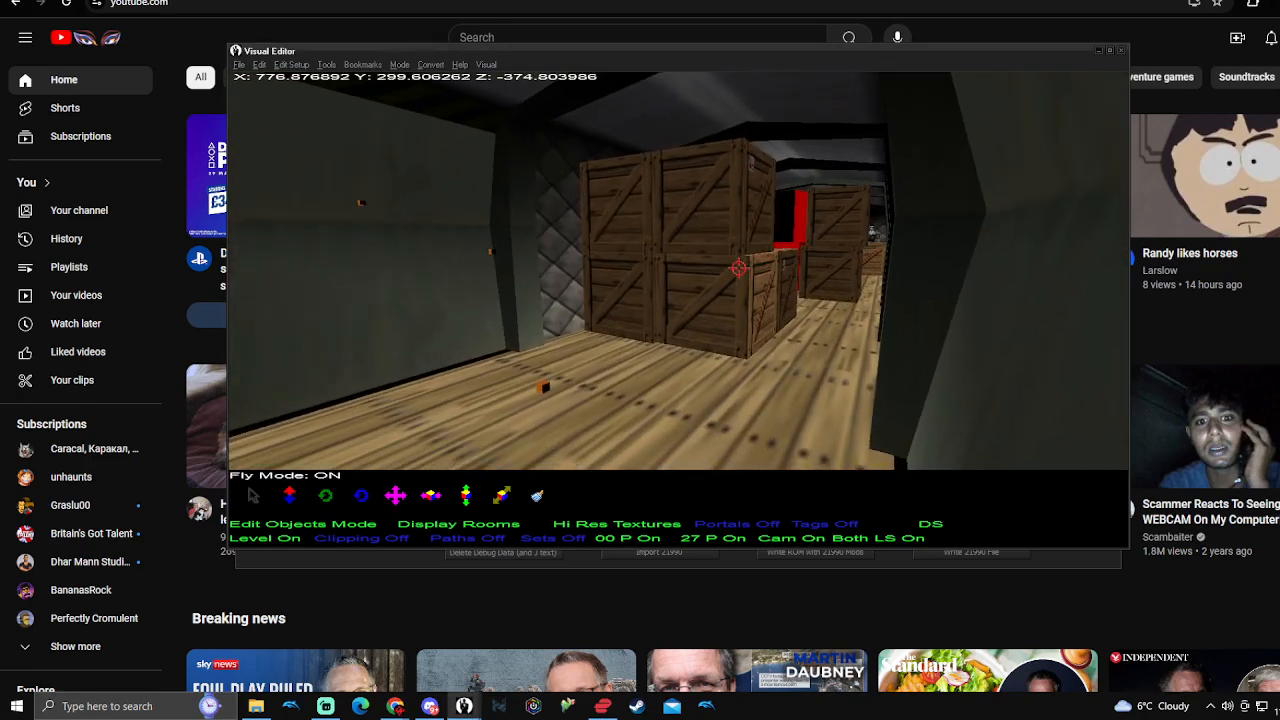
key("w")
key("w")
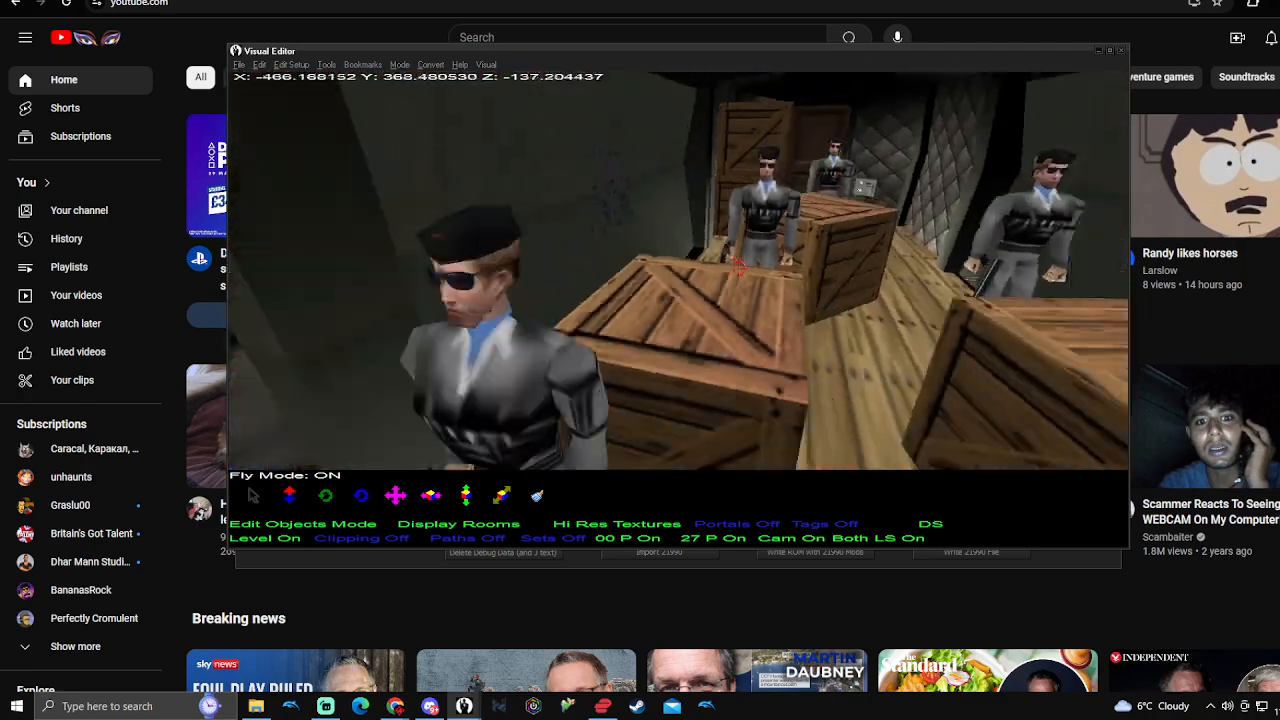
key("s")
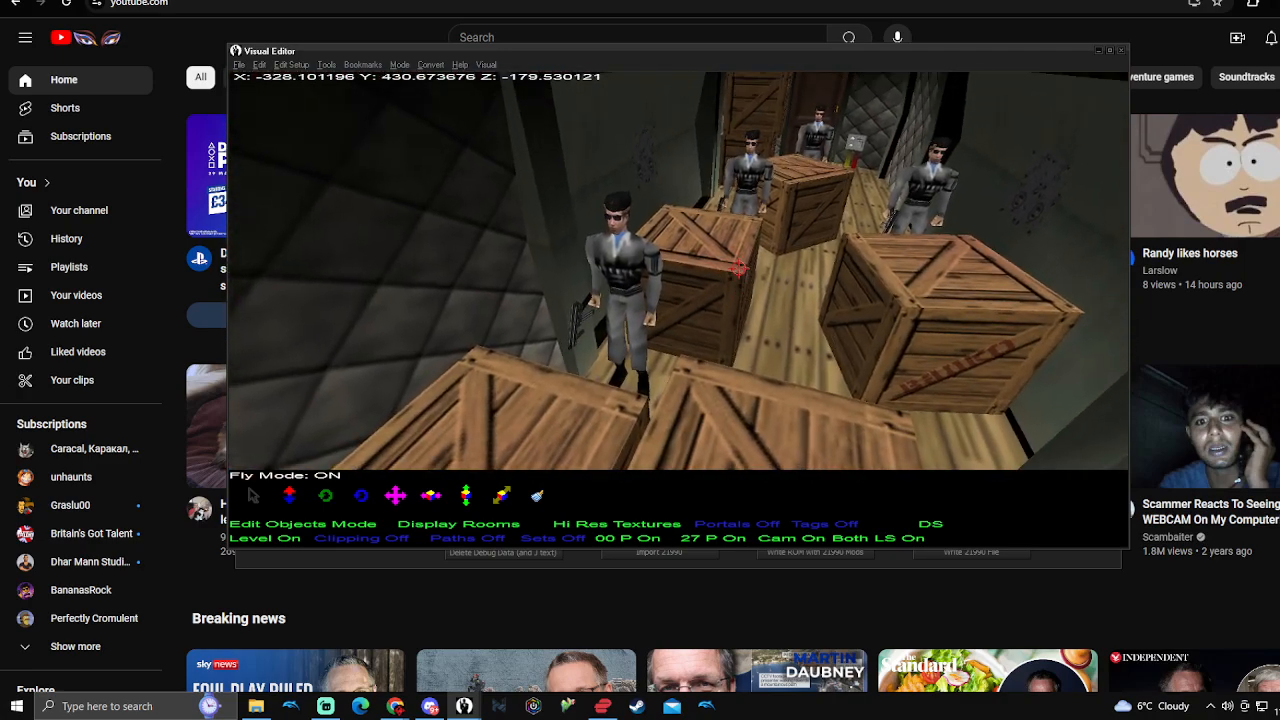
right_click(739, 268)
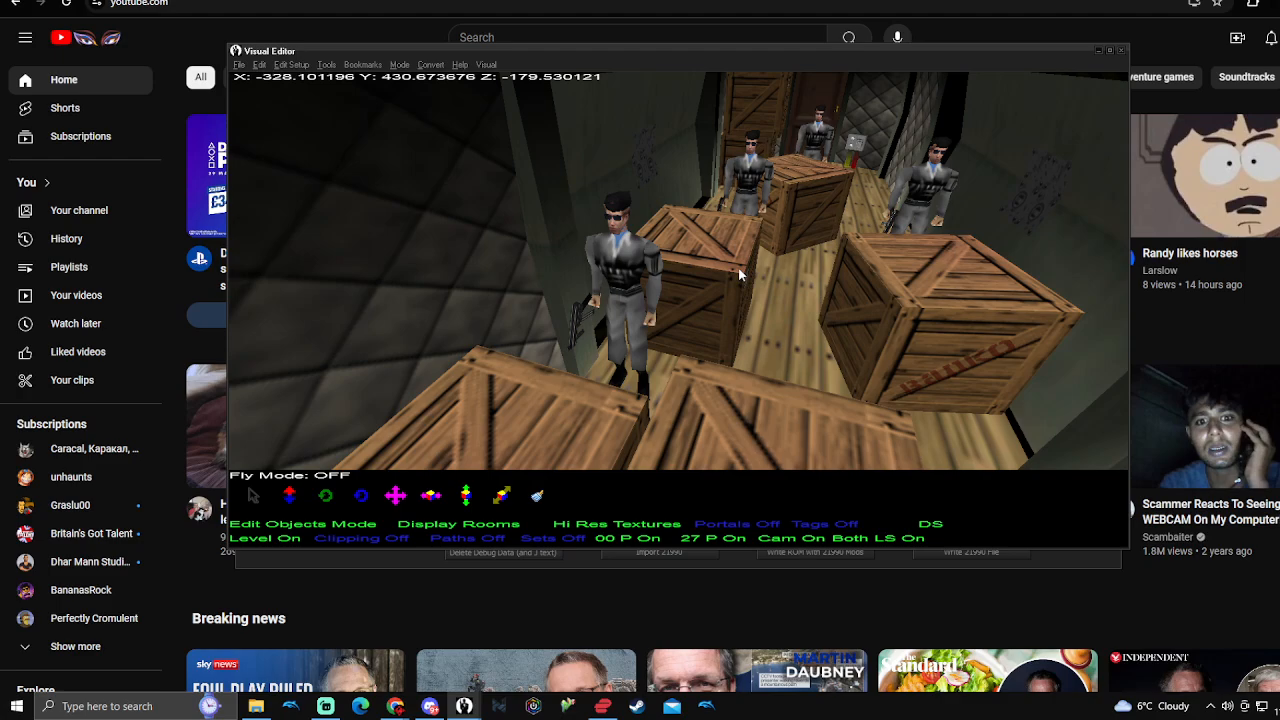
Check which action block is assigned to the nearest guard by the crates, and view the level's Action Blocks editor
left_click(623, 285)
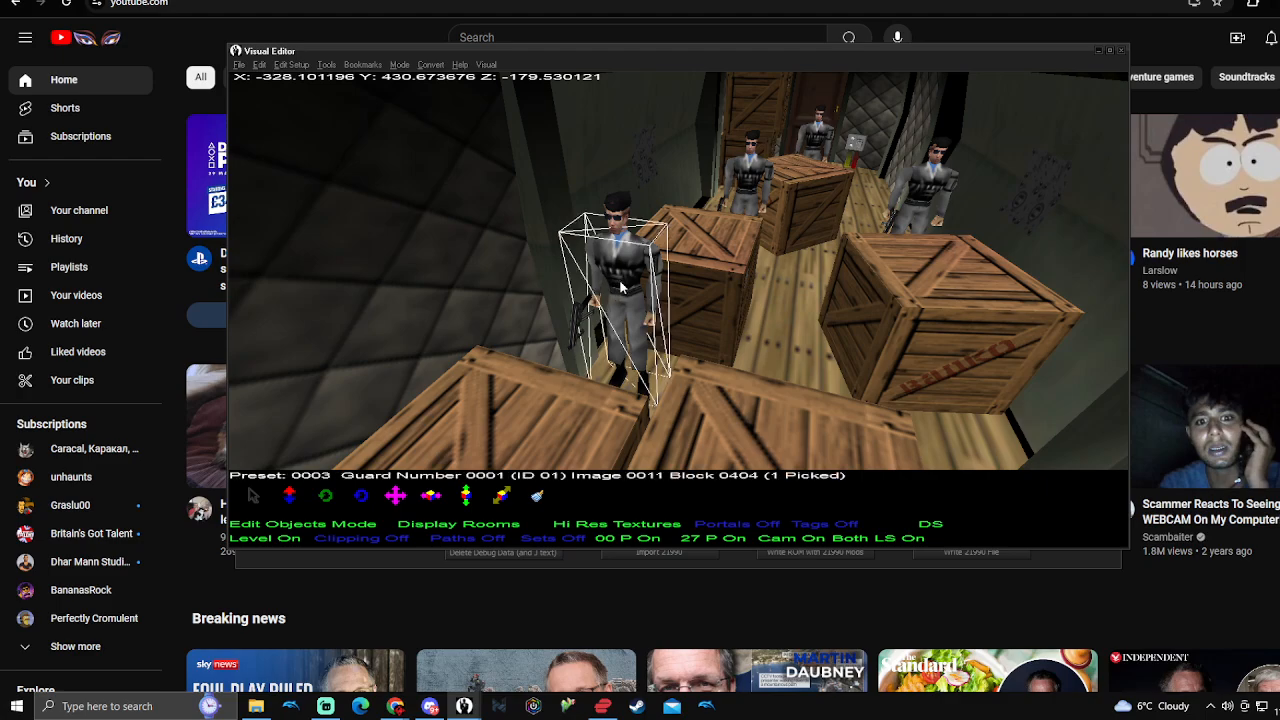
right_click(620, 287)
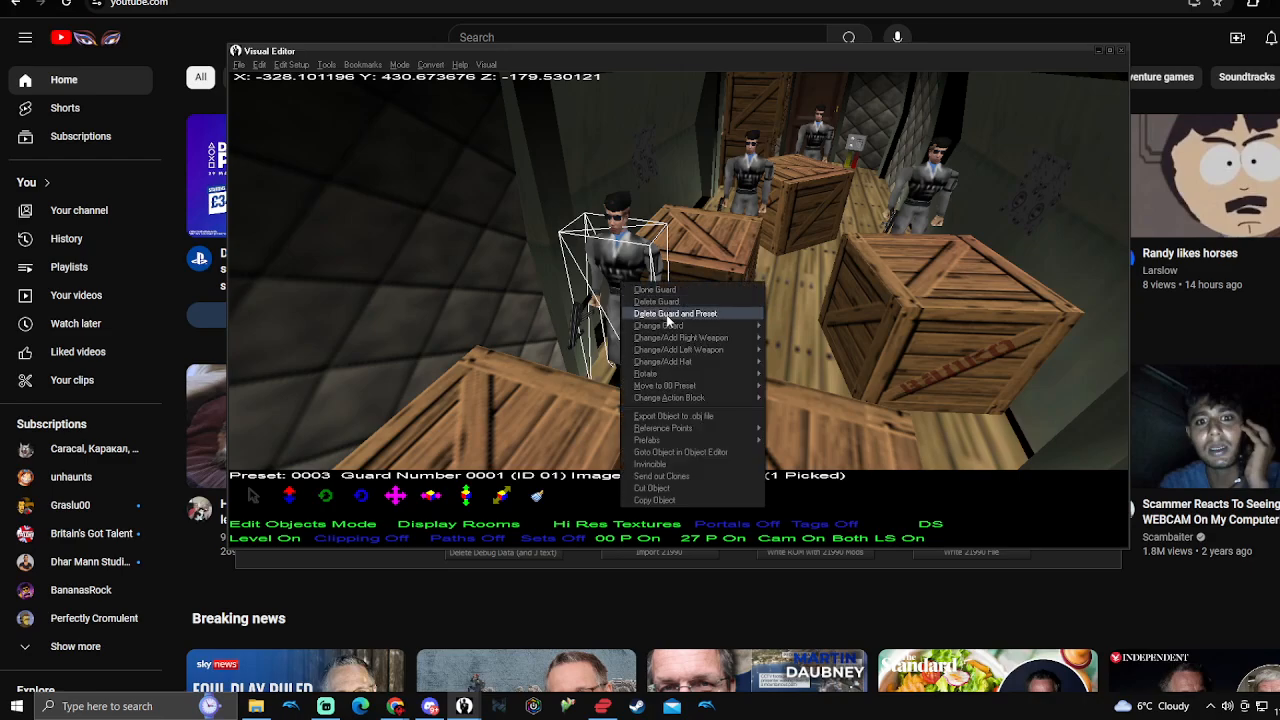
mouse_move(704, 398)
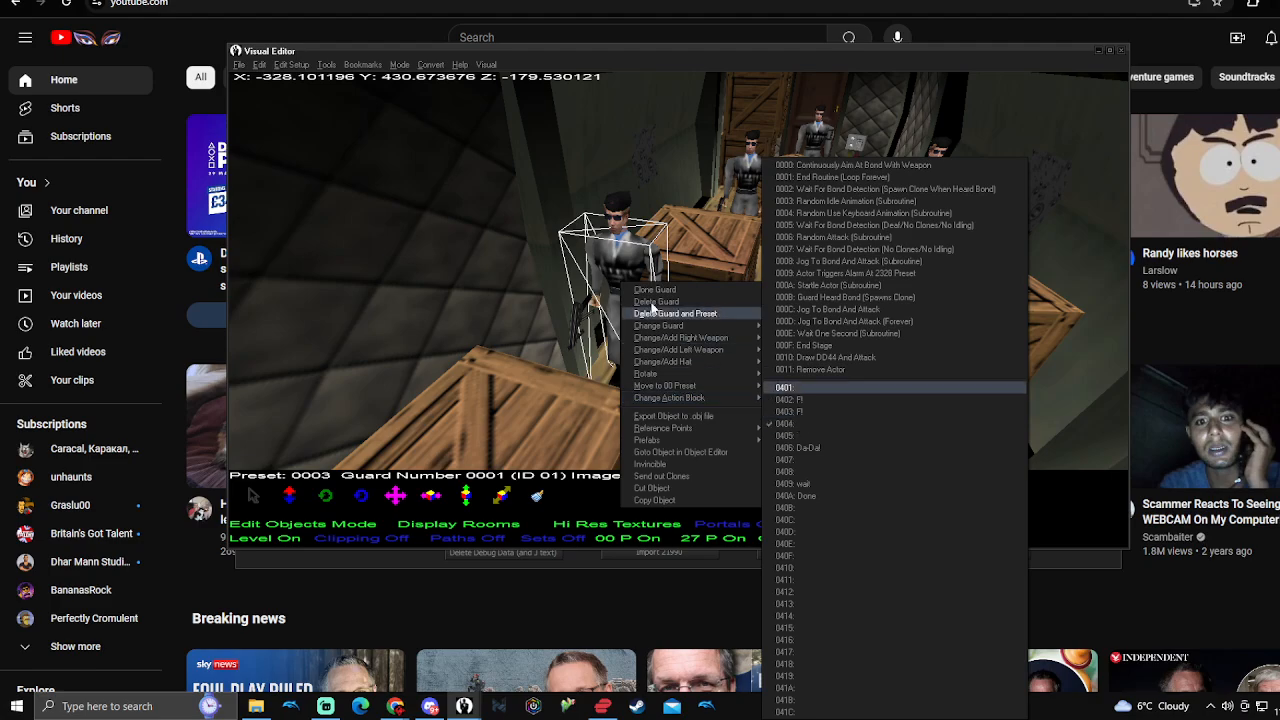
left_click(790, 387)
left_click(295, 66)
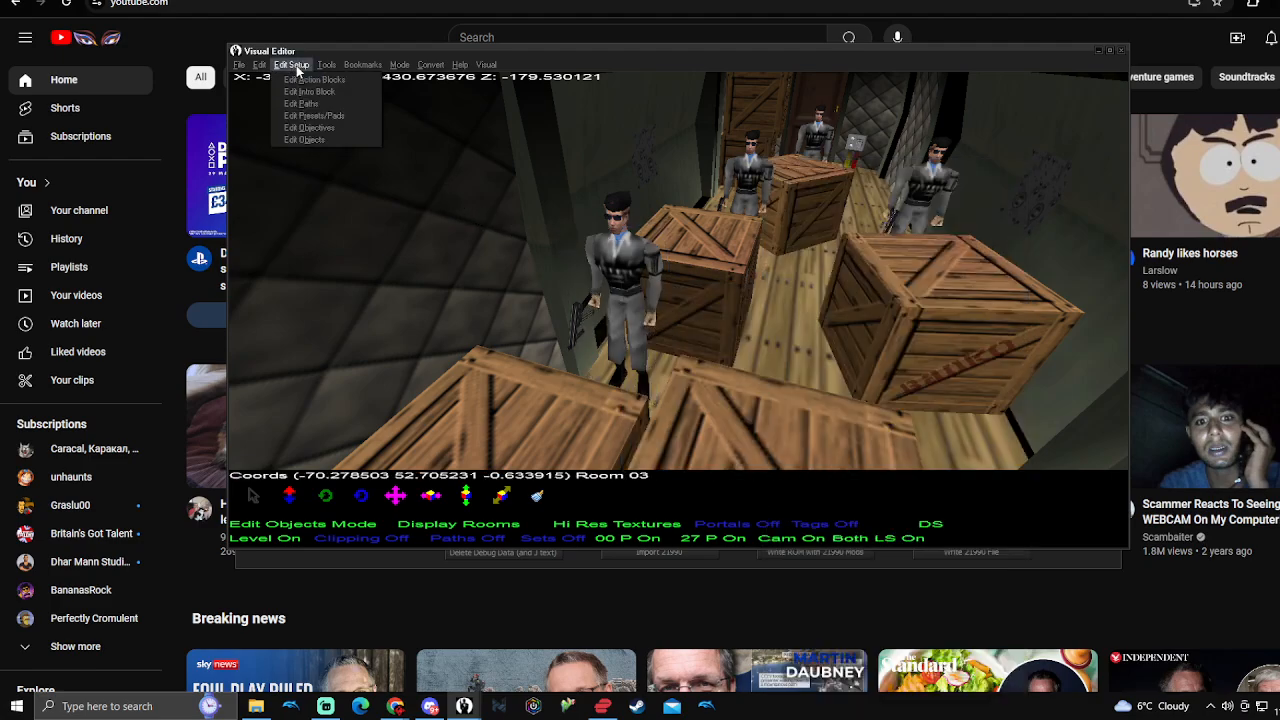
left_click(301, 82)
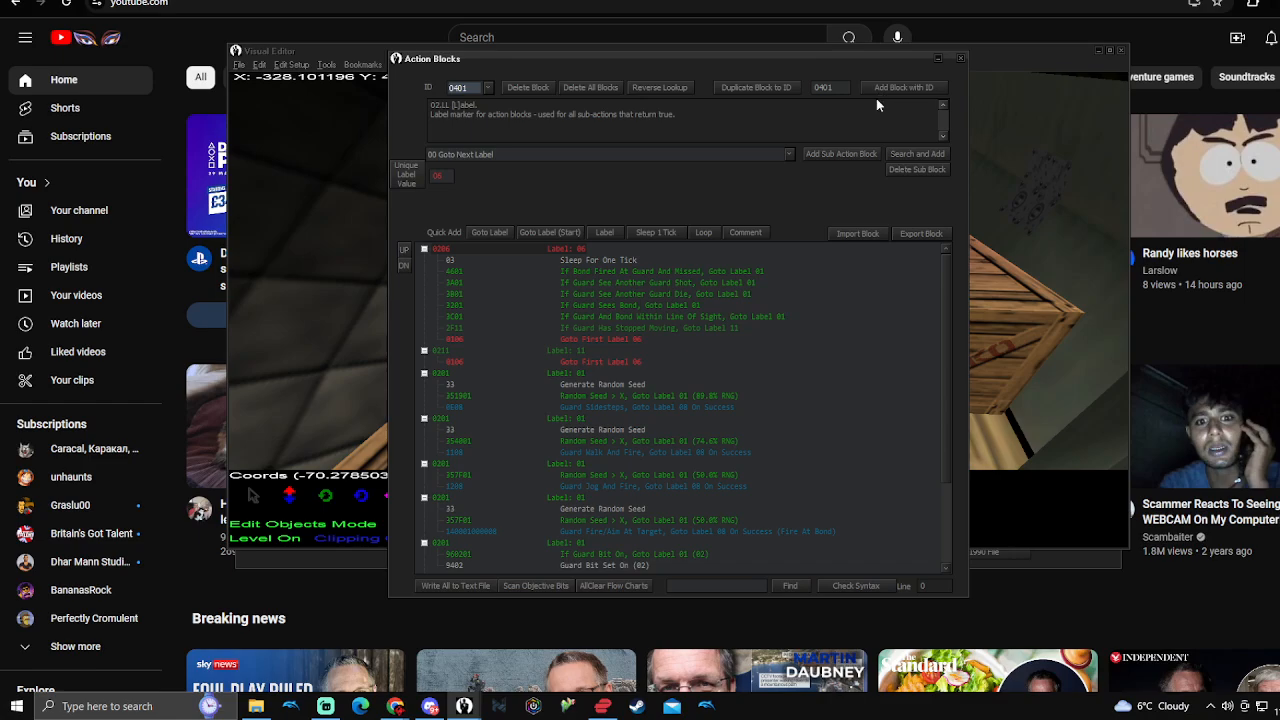
left_click(961, 58)
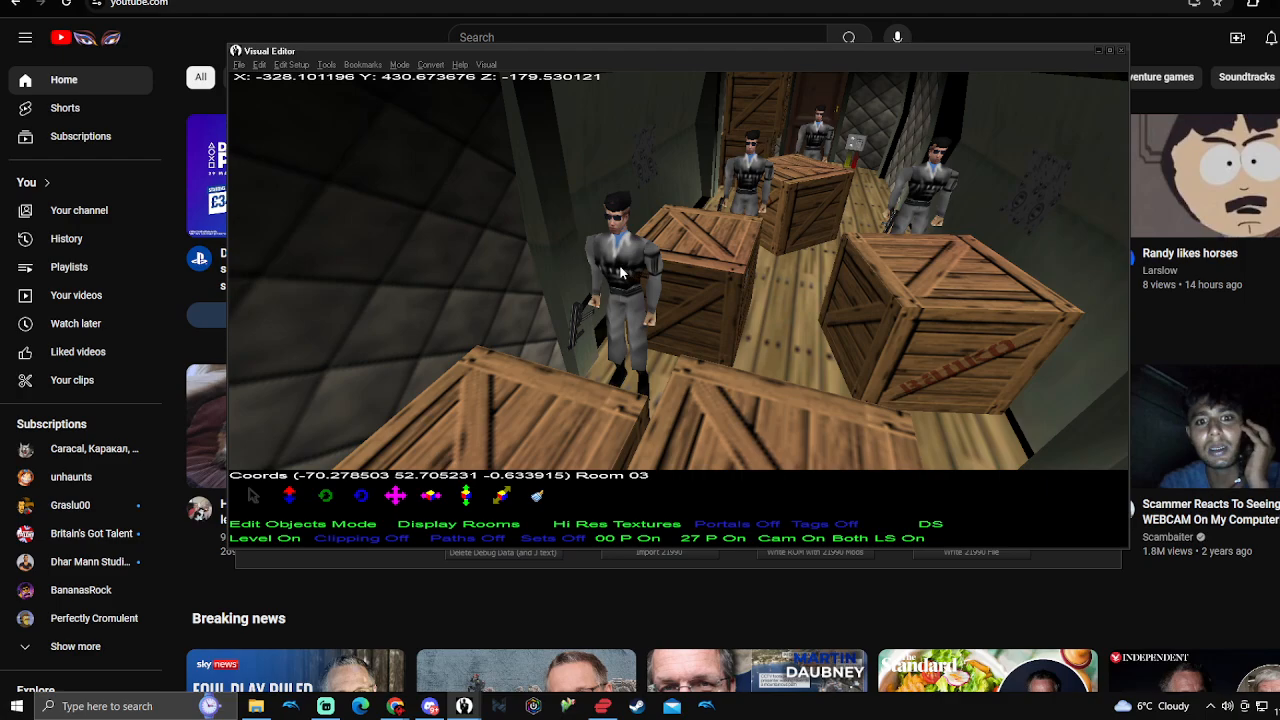
Recheck the nearest guard's action block assignment in the Train carriage
left_click(621, 272)
right_click(621, 272)
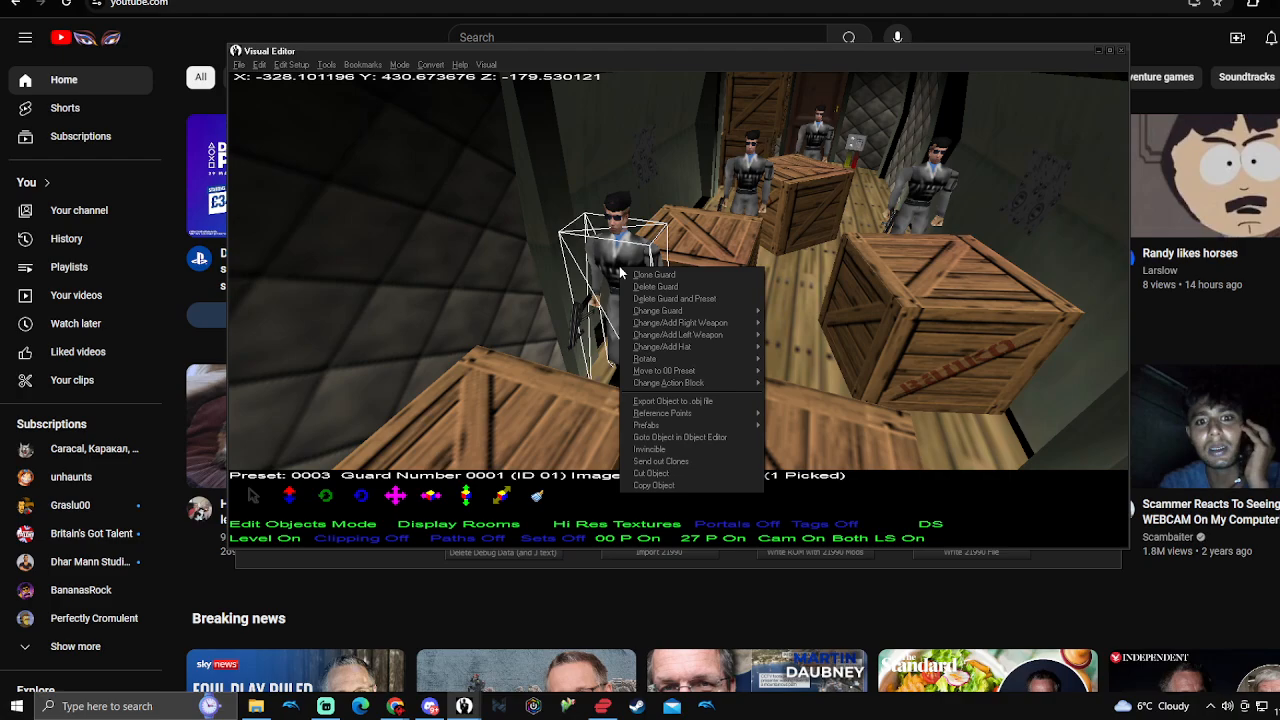
mouse_move(712, 384)
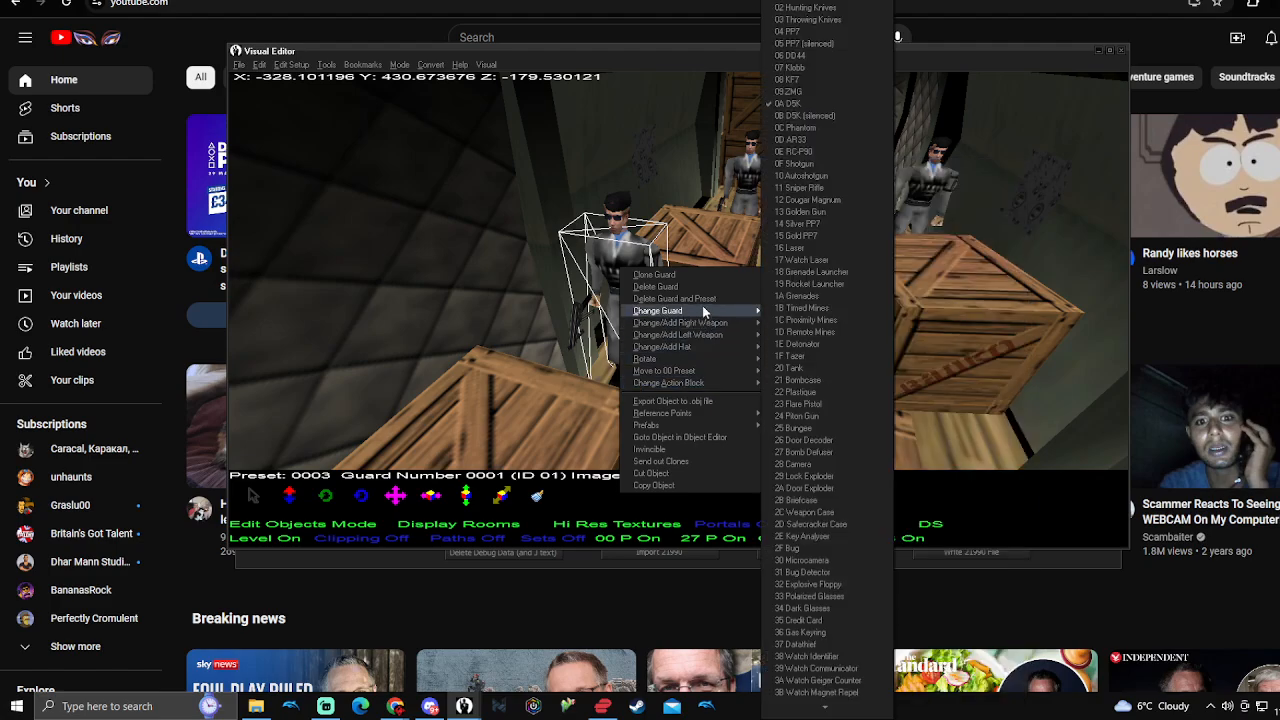
Show action block 0404 in the Action Blocks editor
left_click(292, 65)
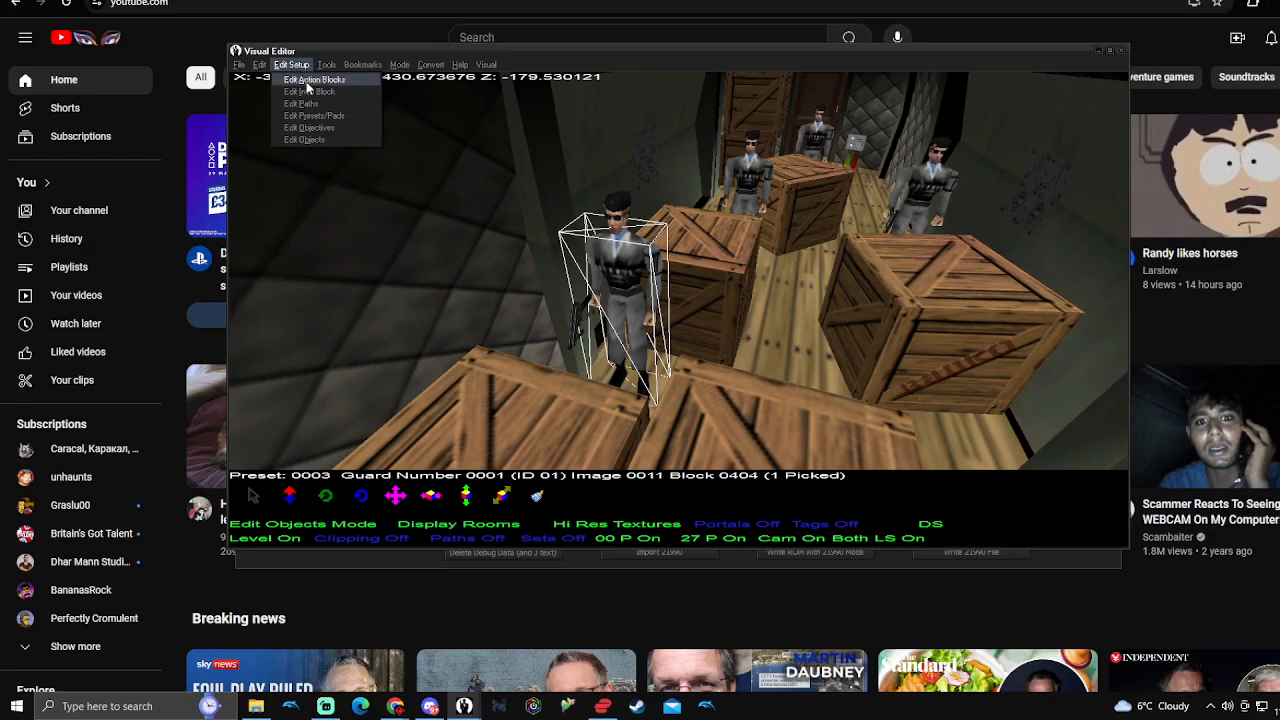
left_click(306, 81)
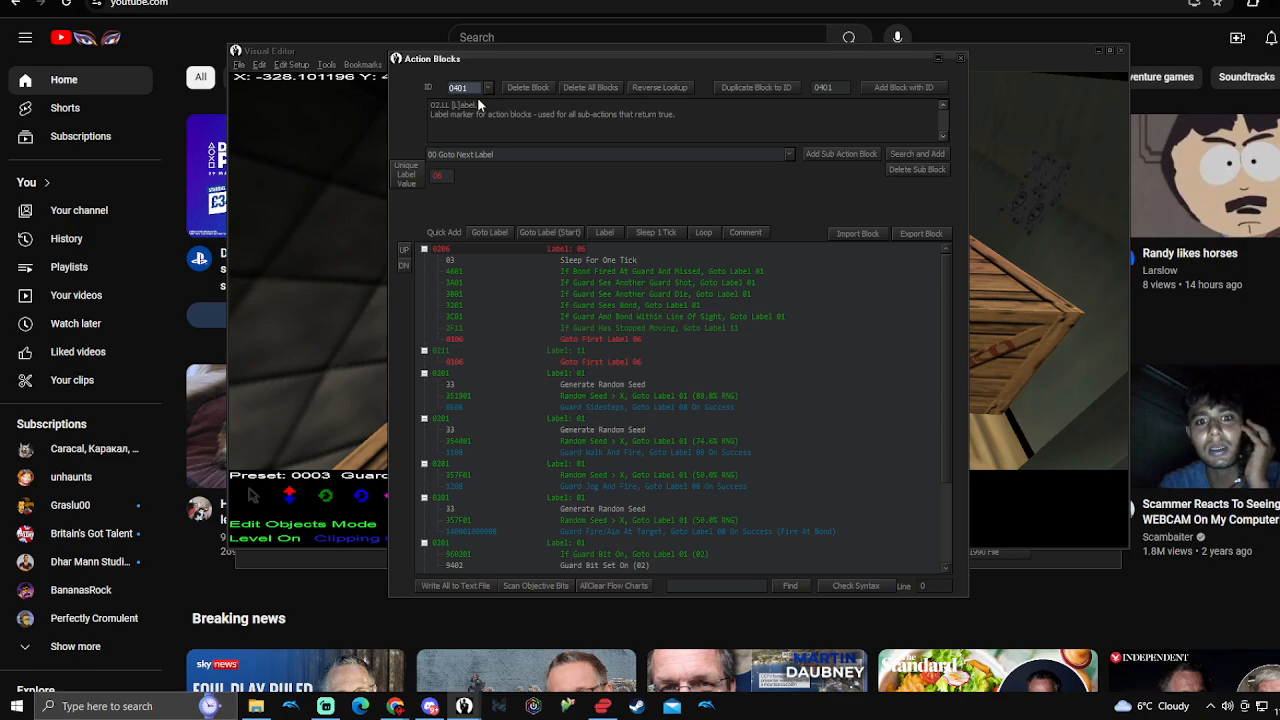
left_click(487, 88)
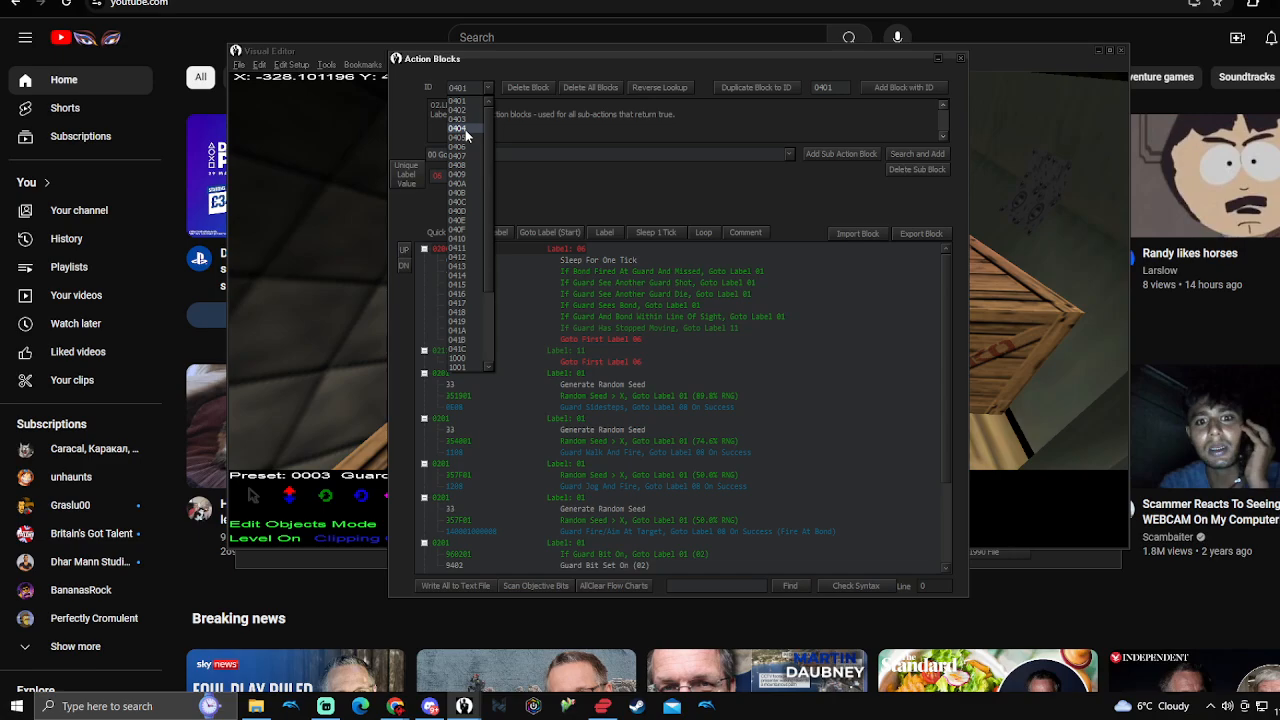
left_click(462, 129)
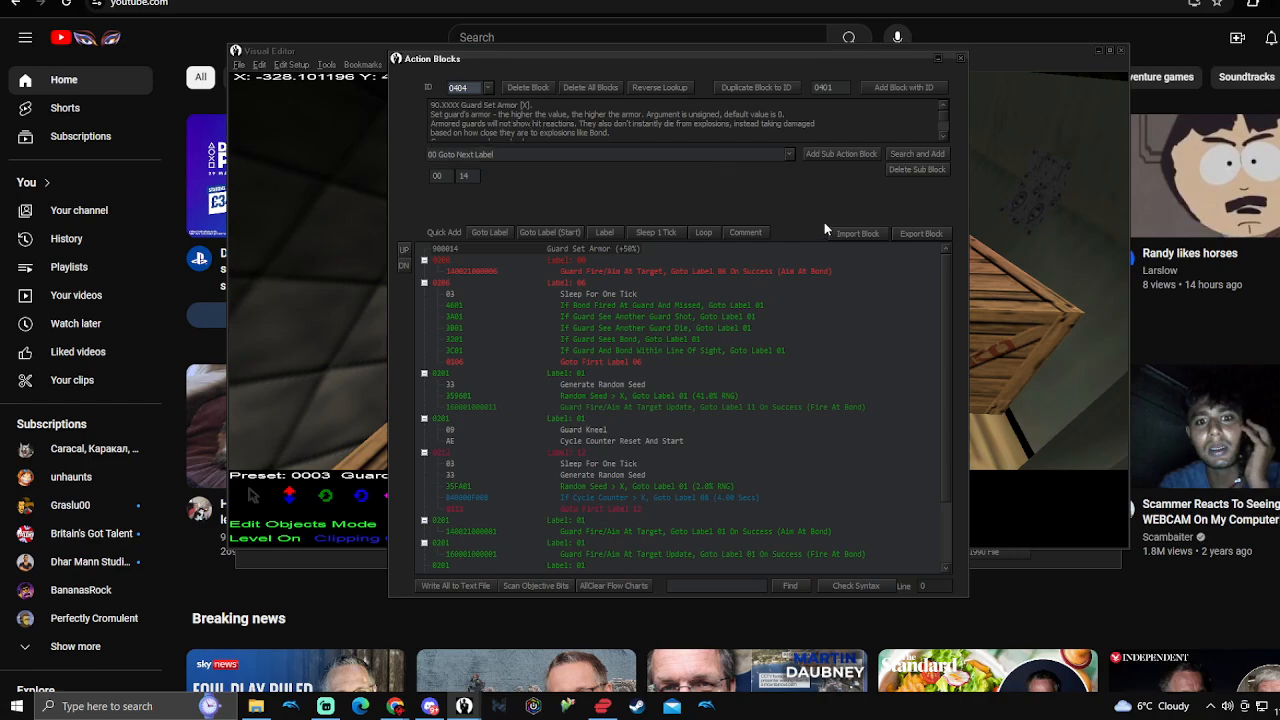
Export the action block as 0404.act into the Action blocks folder
left_click(918, 234)
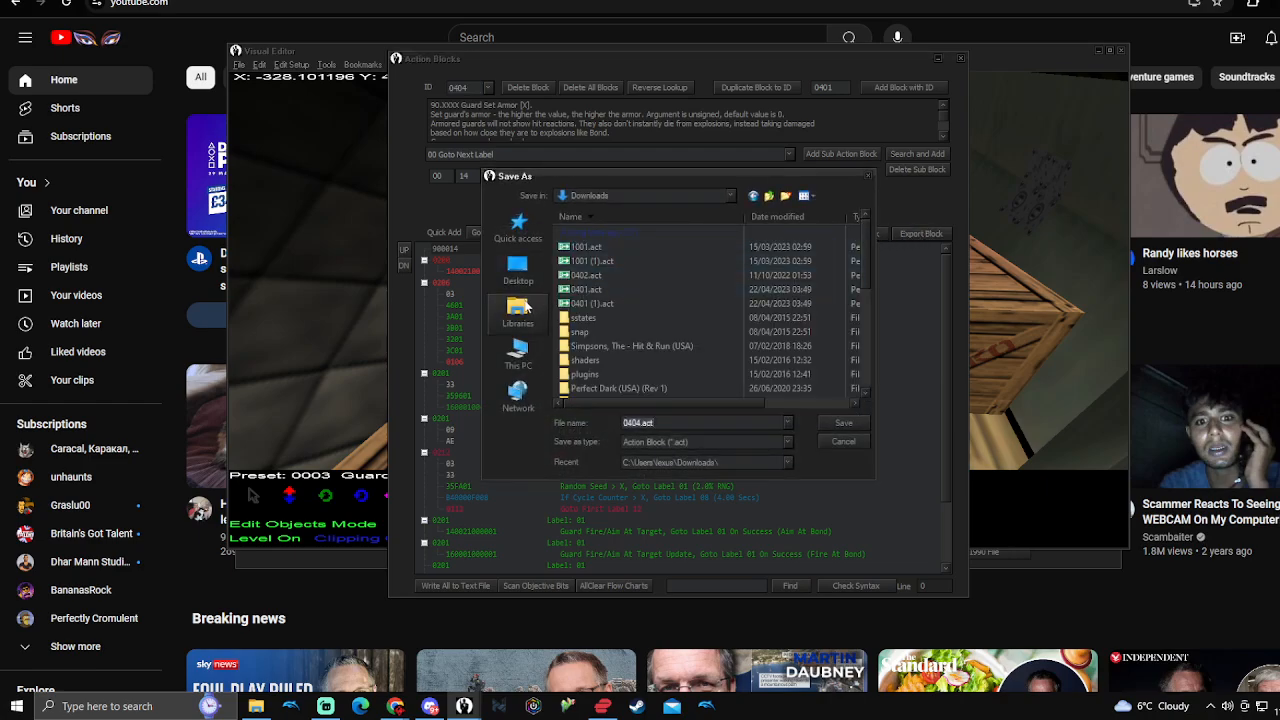
left_click(730, 196)
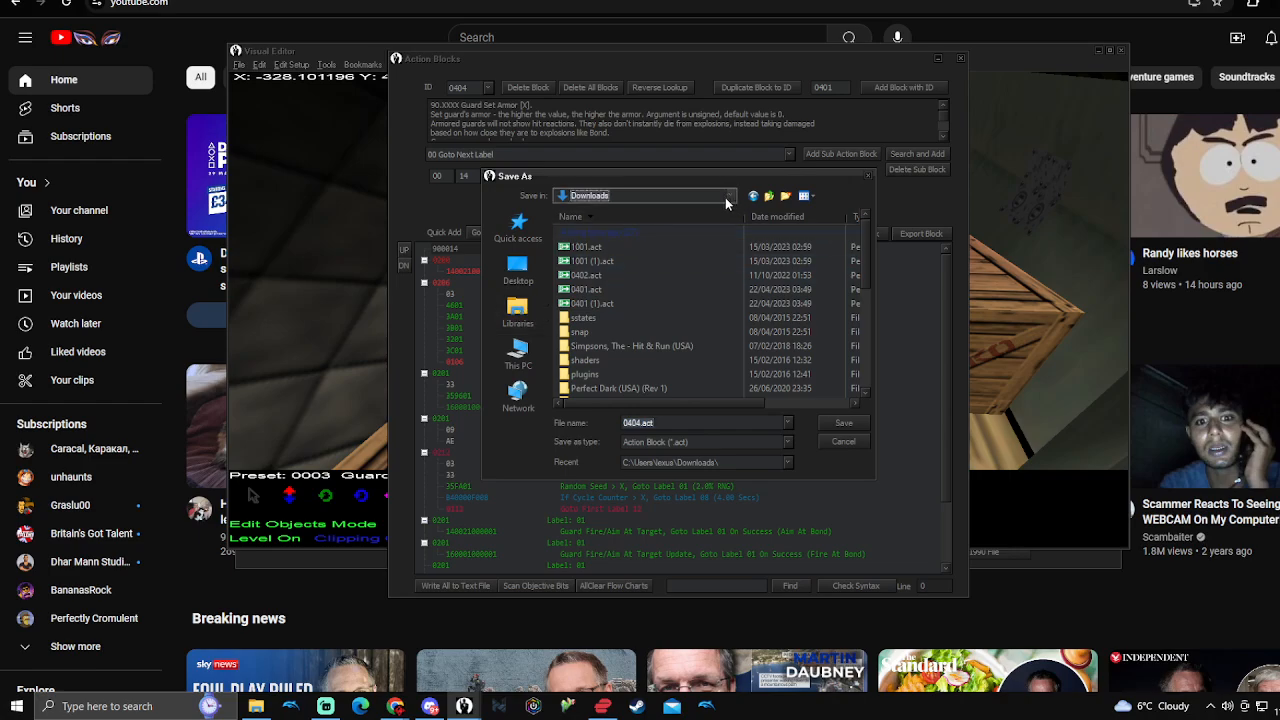
scroll(638, 278, "down", 2)
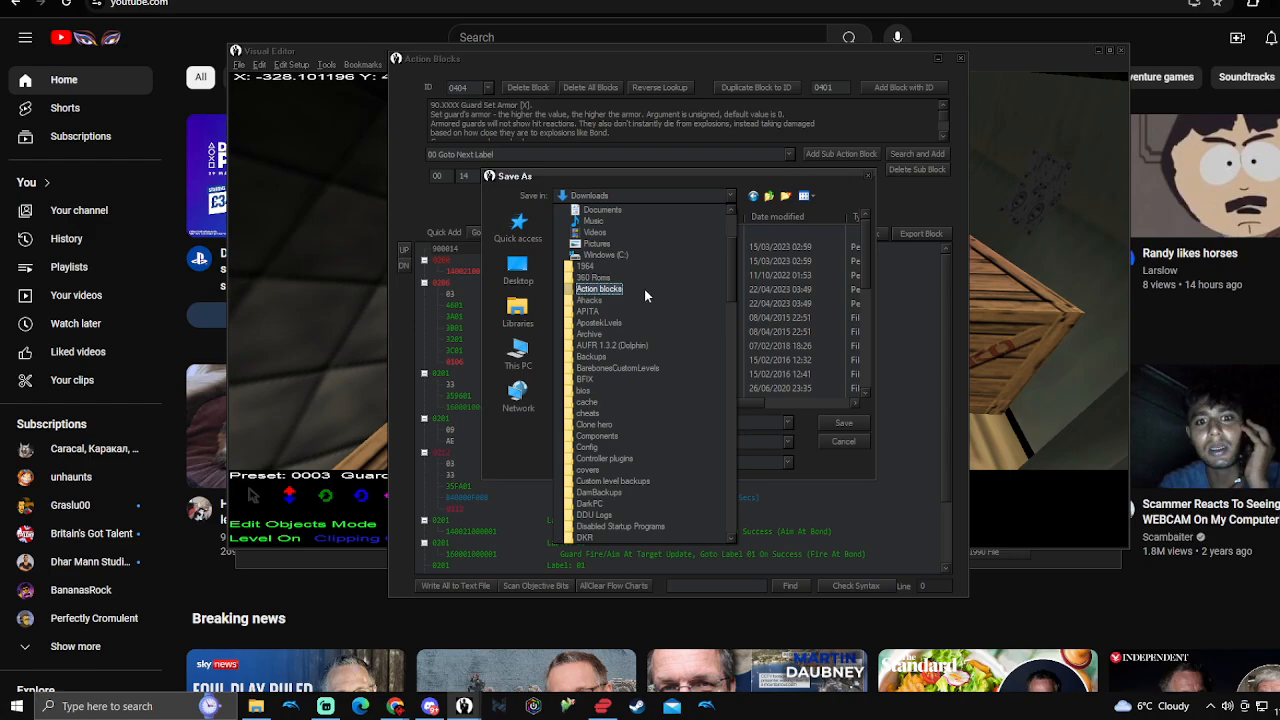
left_click(590, 289)
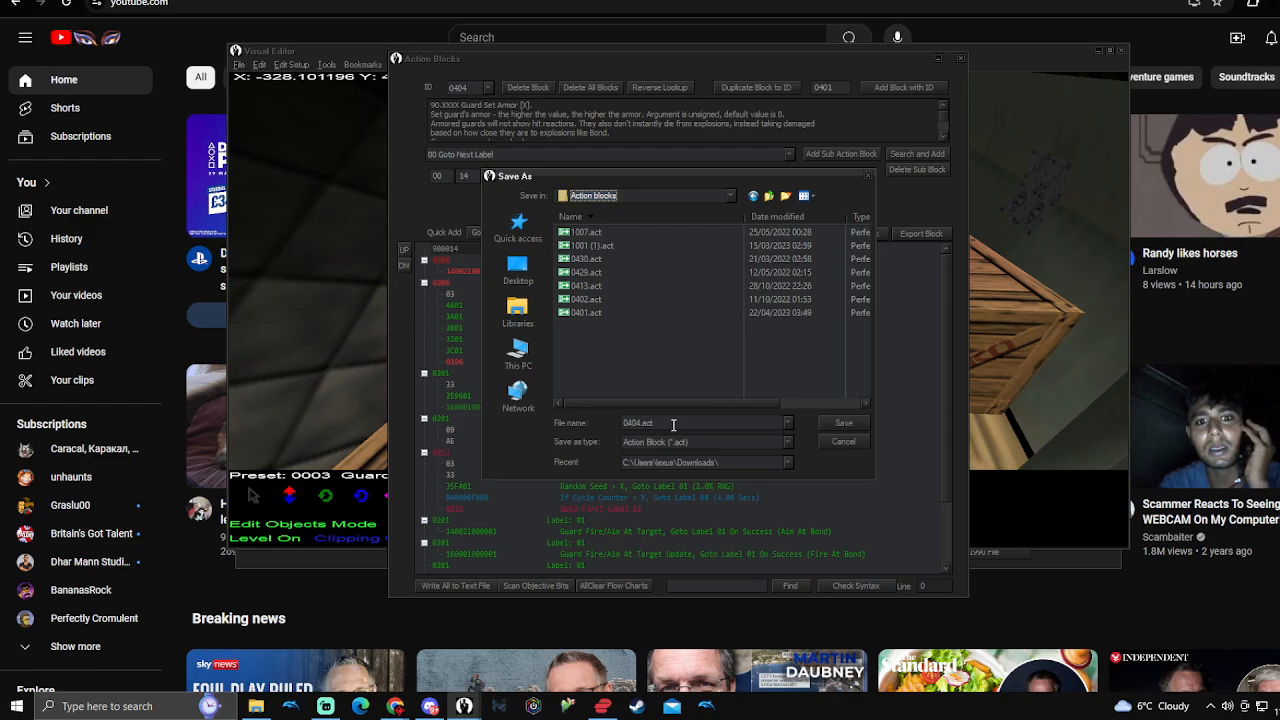
left_click(836, 428)
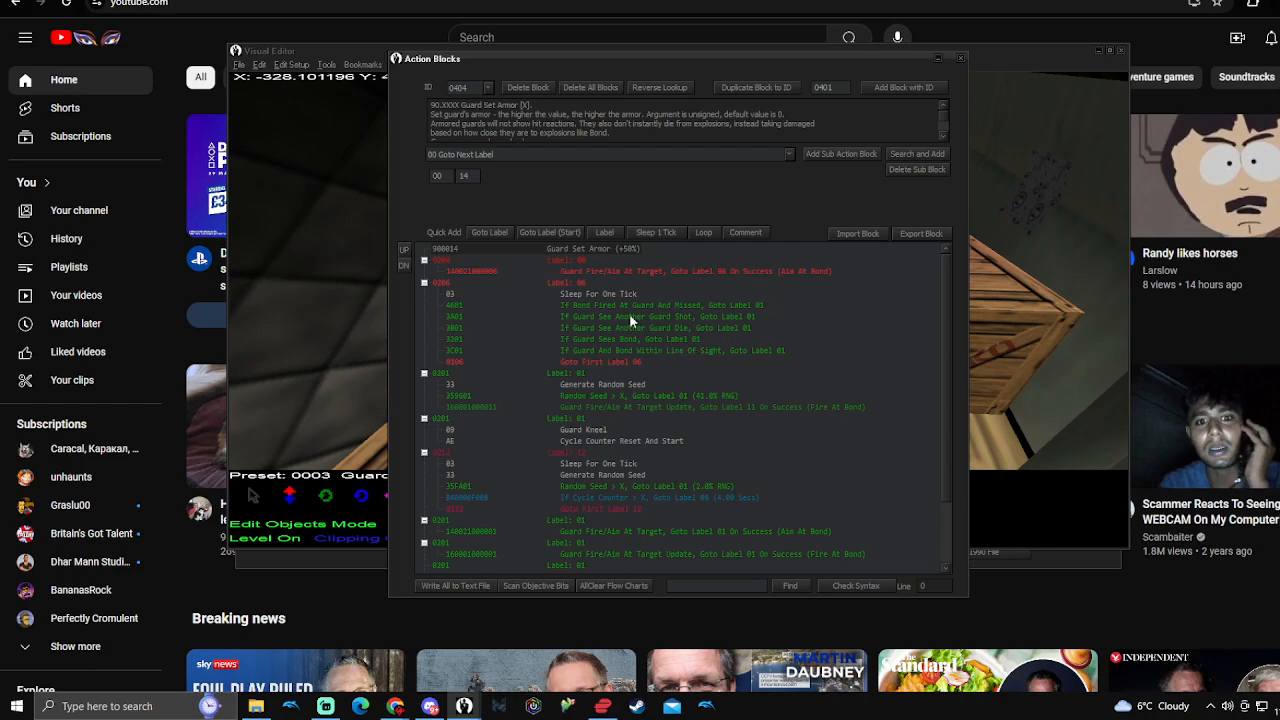
Close the Train level and open the solo level 08 - Aztec in the Visual Editor
left_click(960, 58)
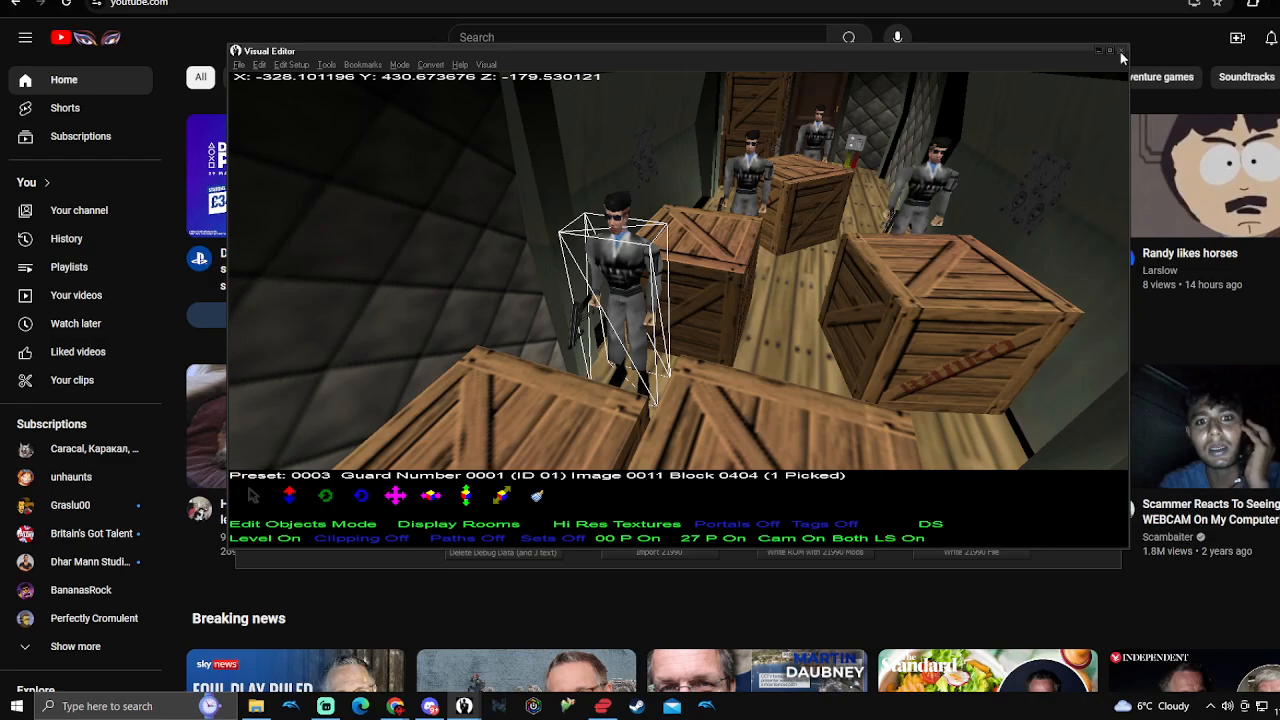
left_click(1121, 51)
left_click(490, 167)
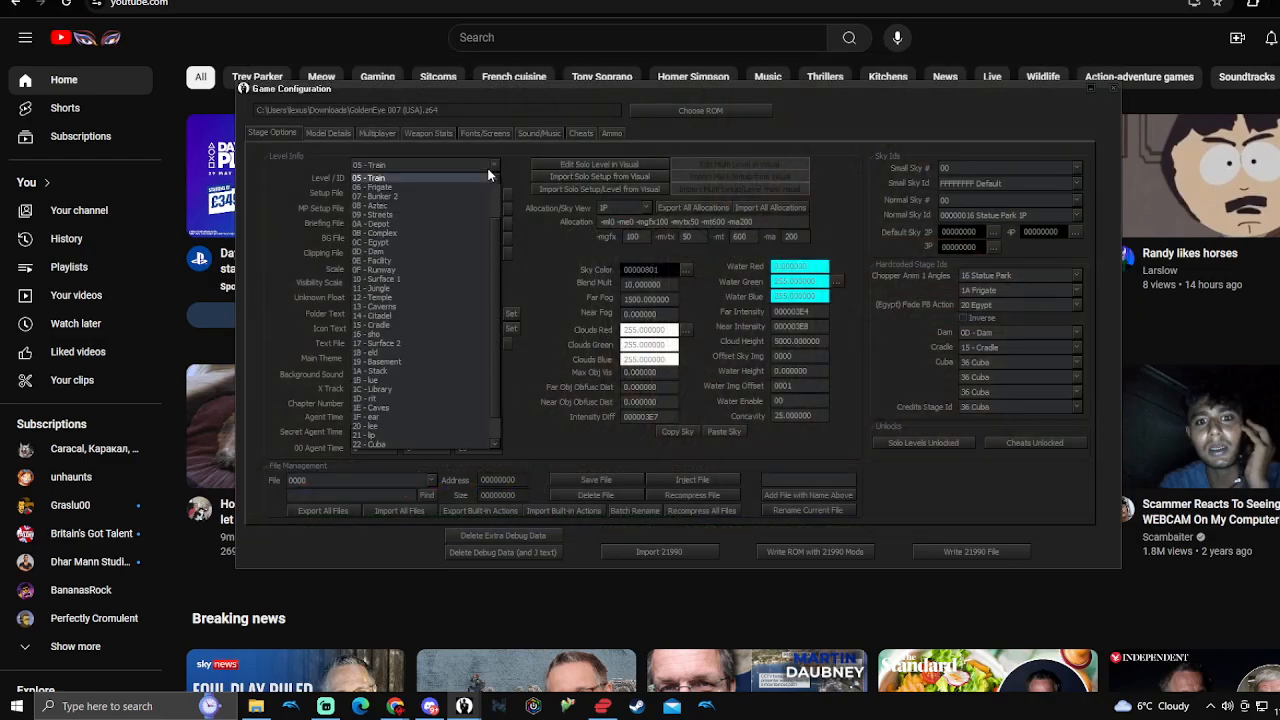
left_click(425, 207)
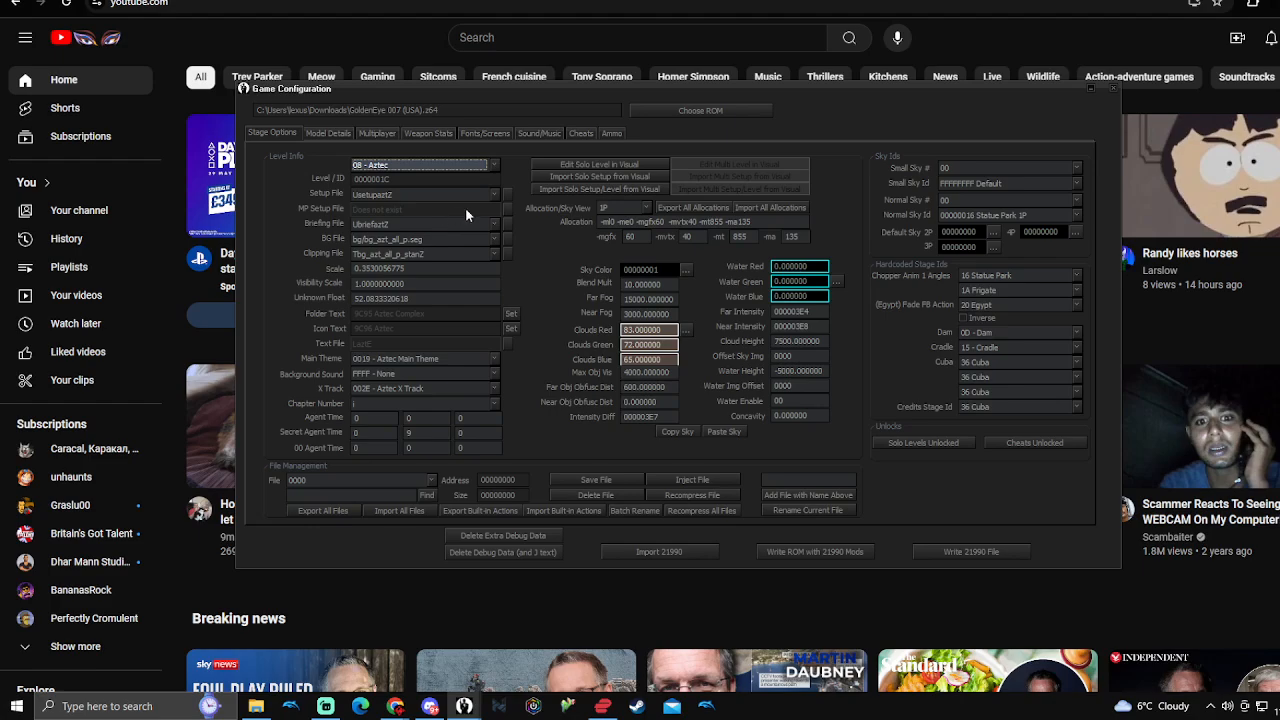
left_click(598, 165)
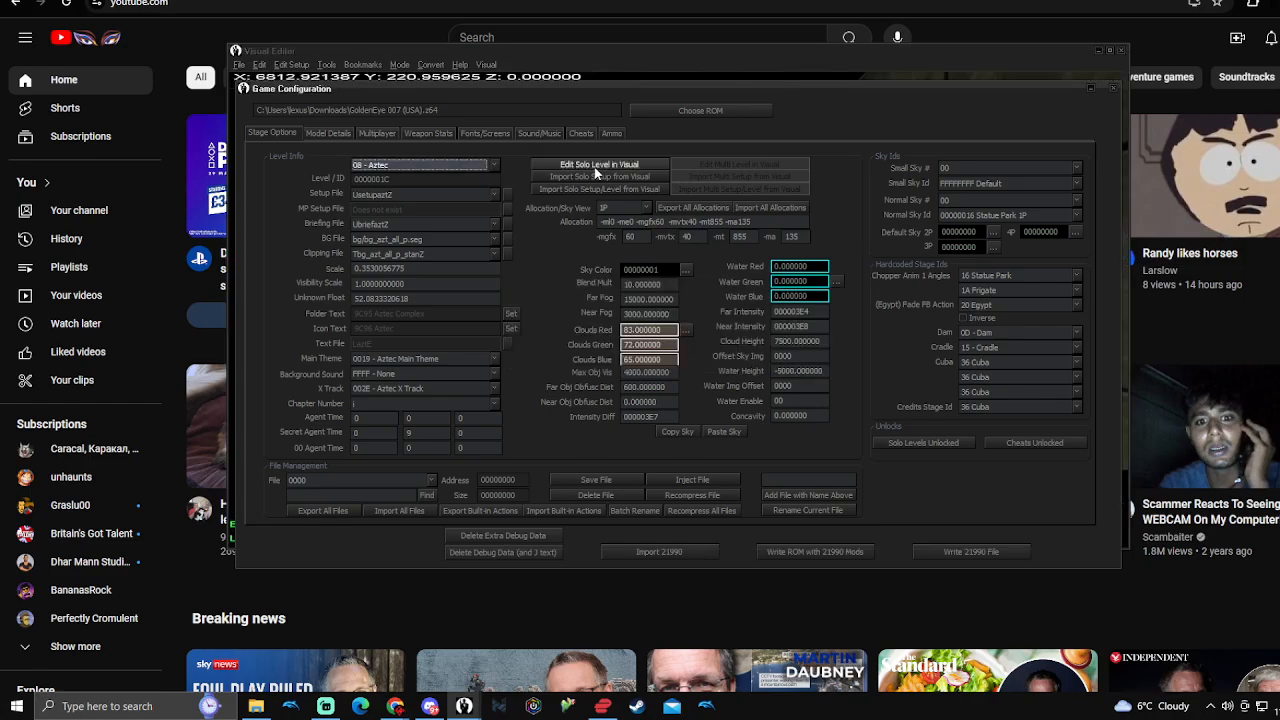
mouse_move(464, 706)
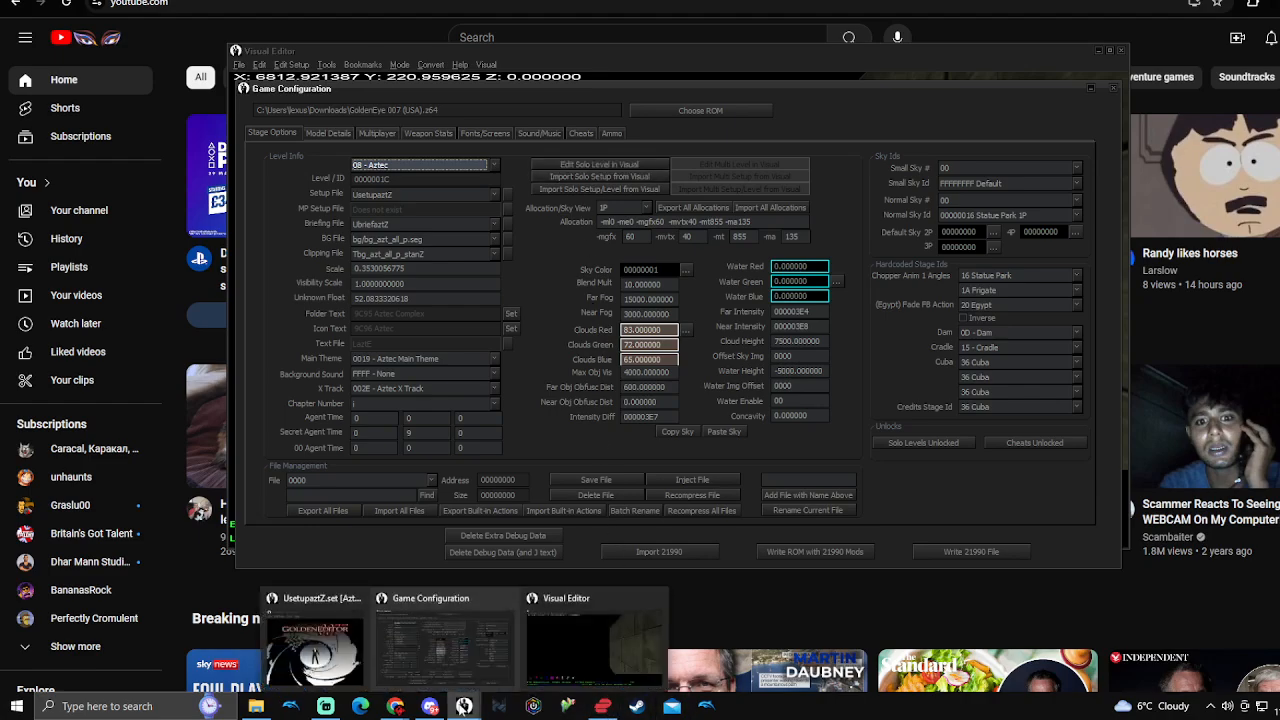
left_click(594, 654)
Fly into the Aztec starting area and switch the room display to the full level
right_click(653, 320)
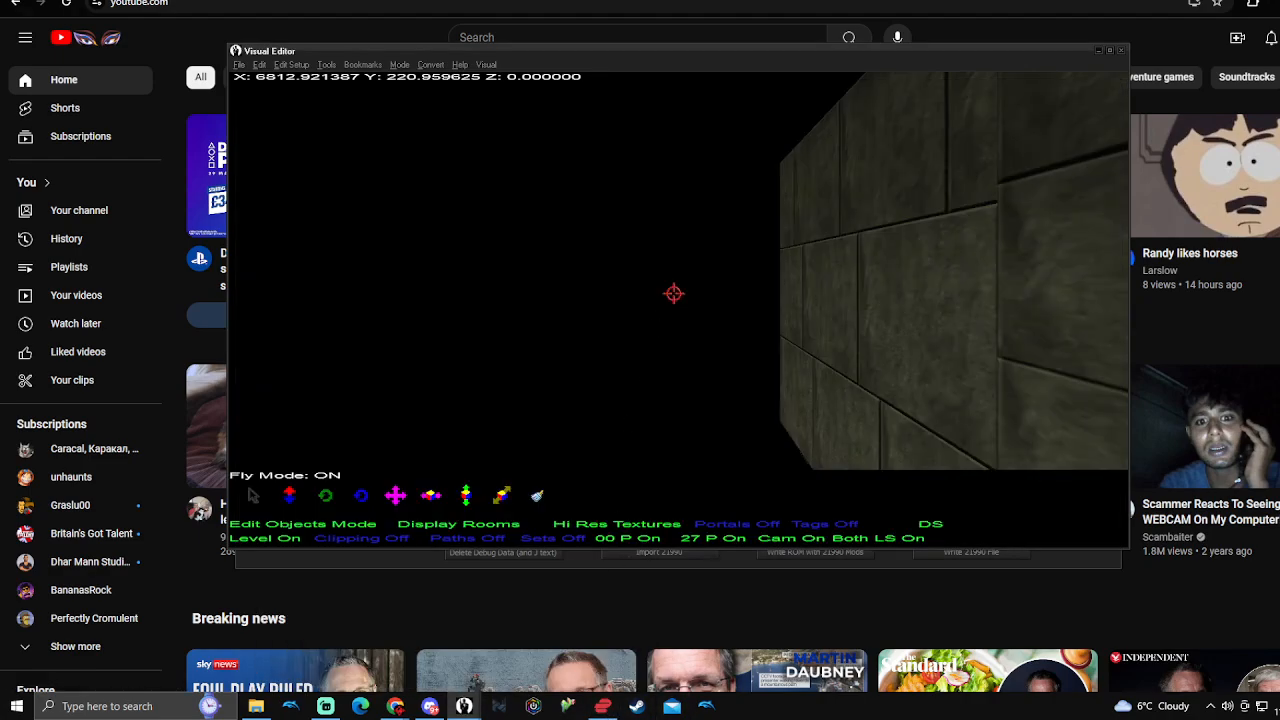
key("w")
key("w")
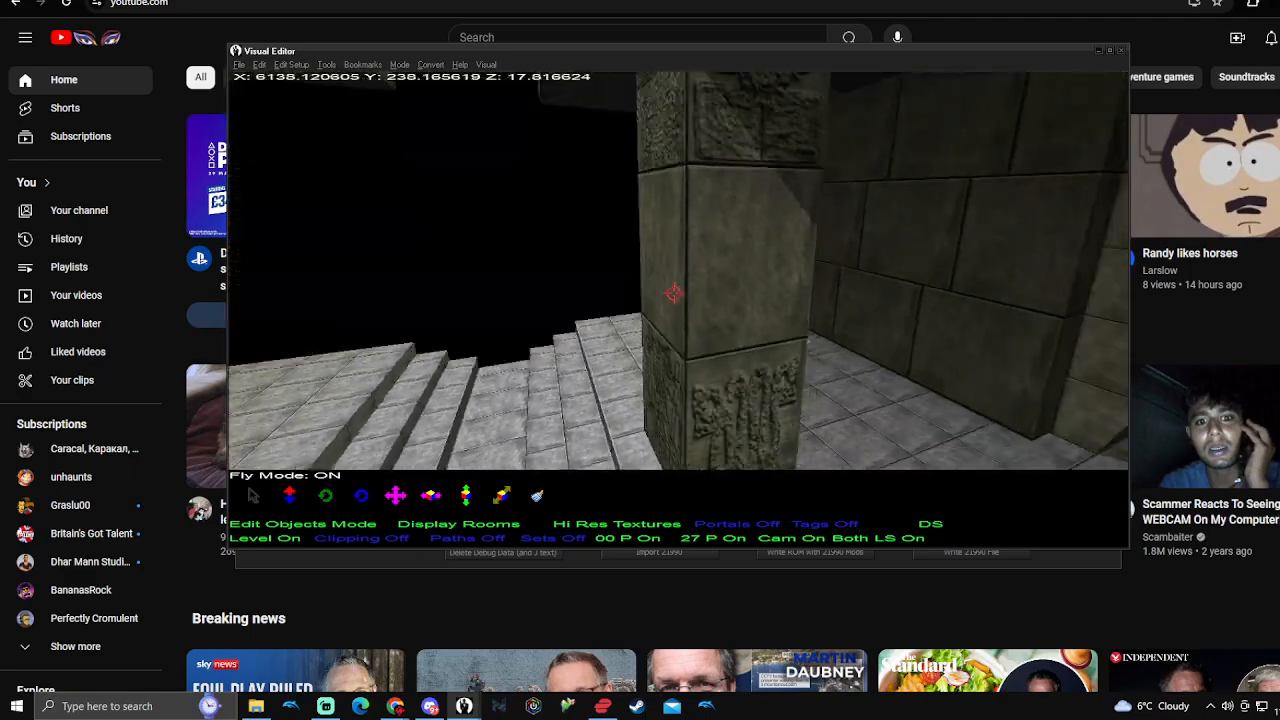
key("w")
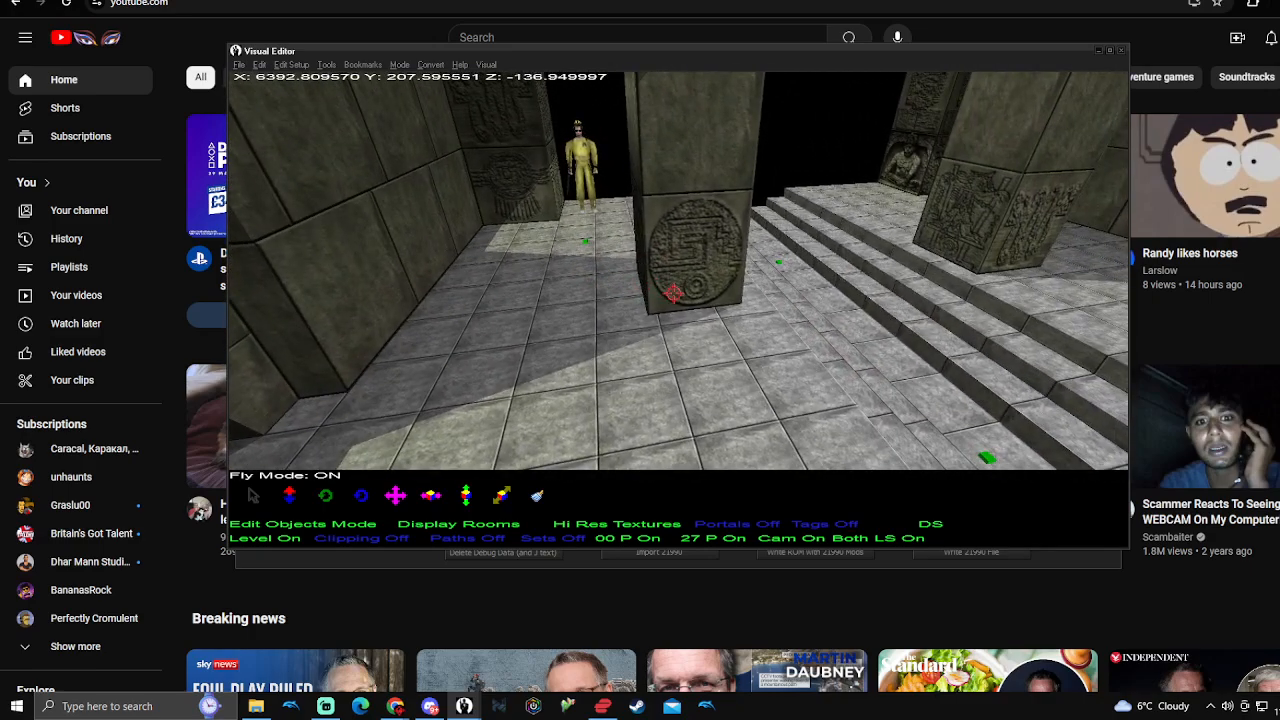
right_click(673, 292)
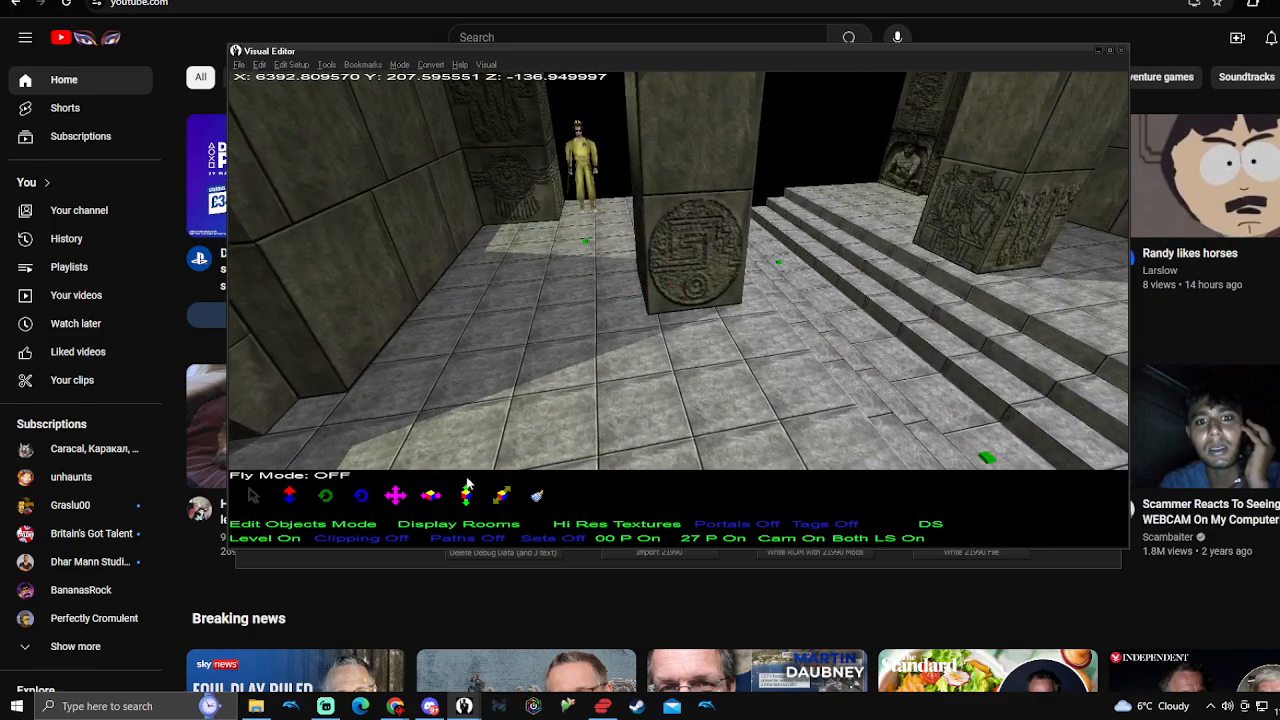
left_click(463, 525)
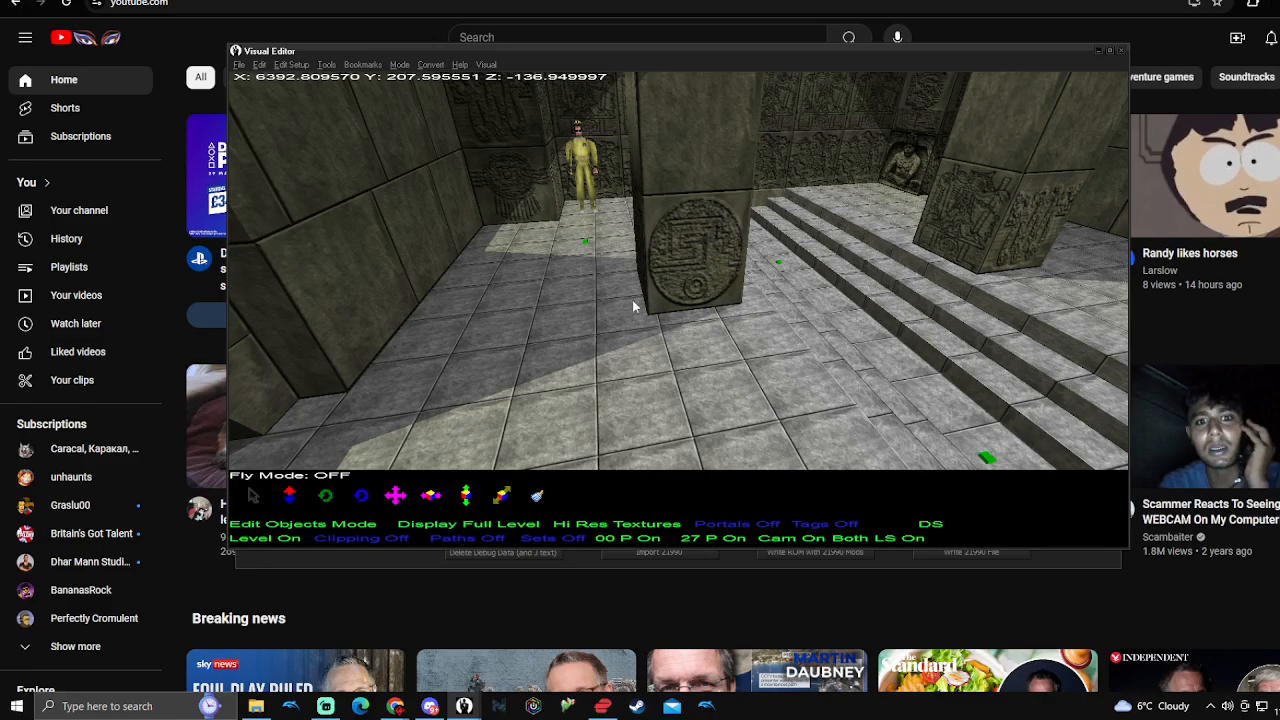
Approach the two yellow-suited guards and check which action block is assigned to the left one
right_click(669, 302)
key("w")
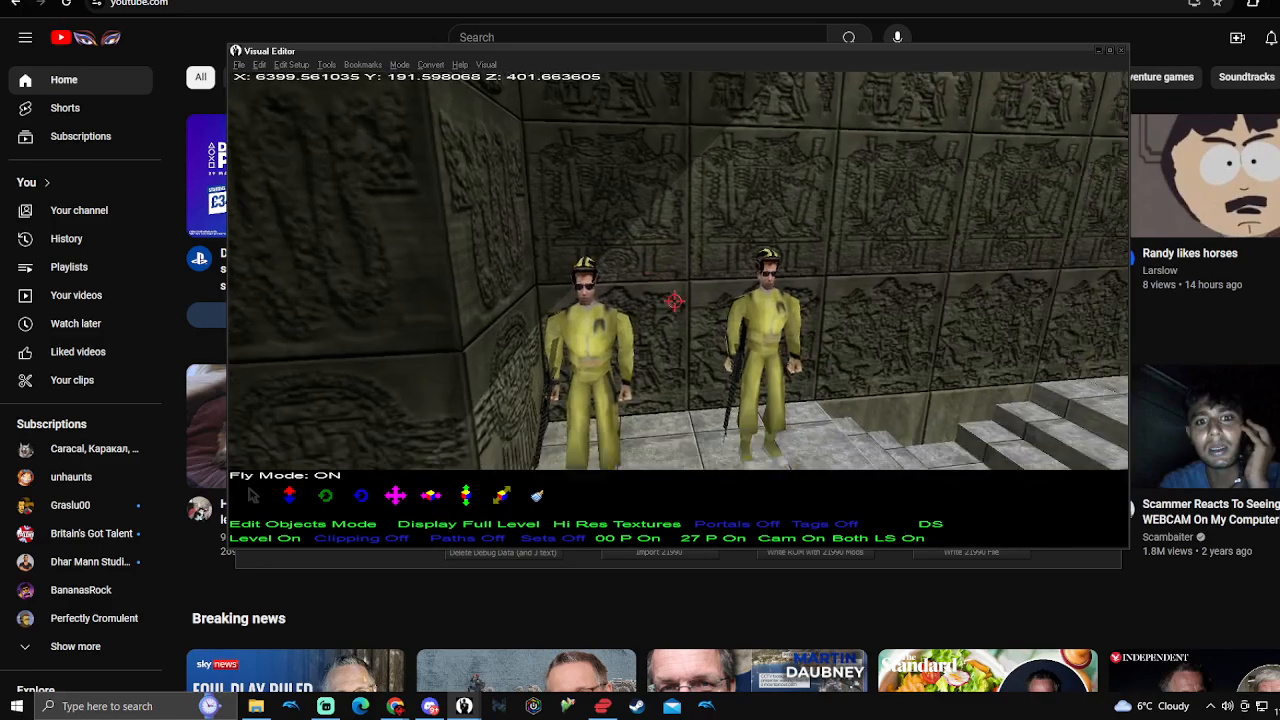
key("s")
right_click(673, 300)
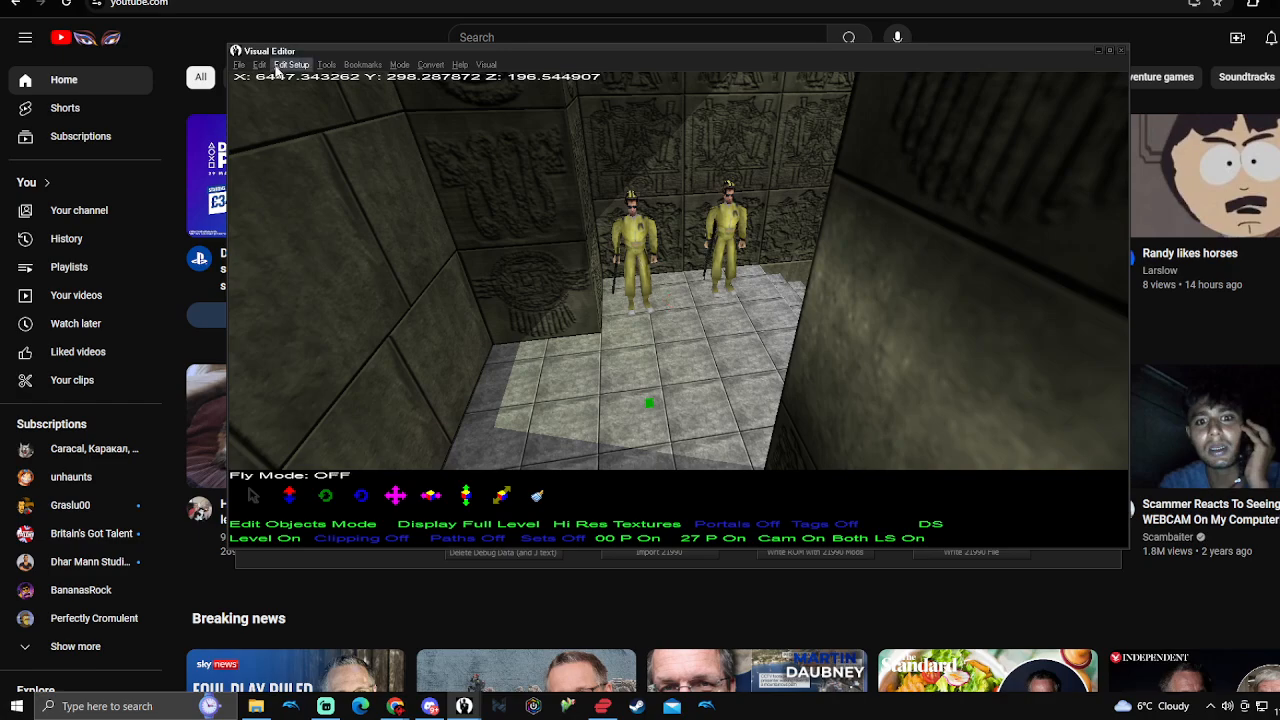
left_click(624, 232)
right_click(628, 229)
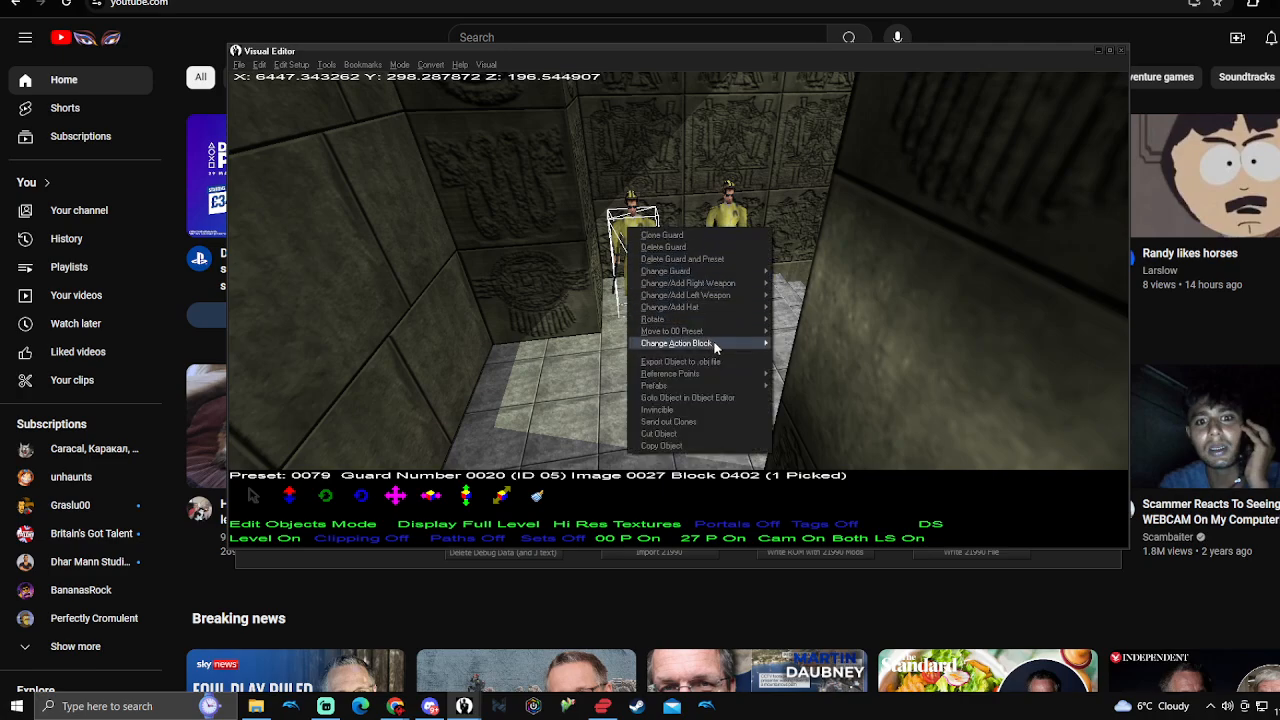
mouse_move(714, 343)
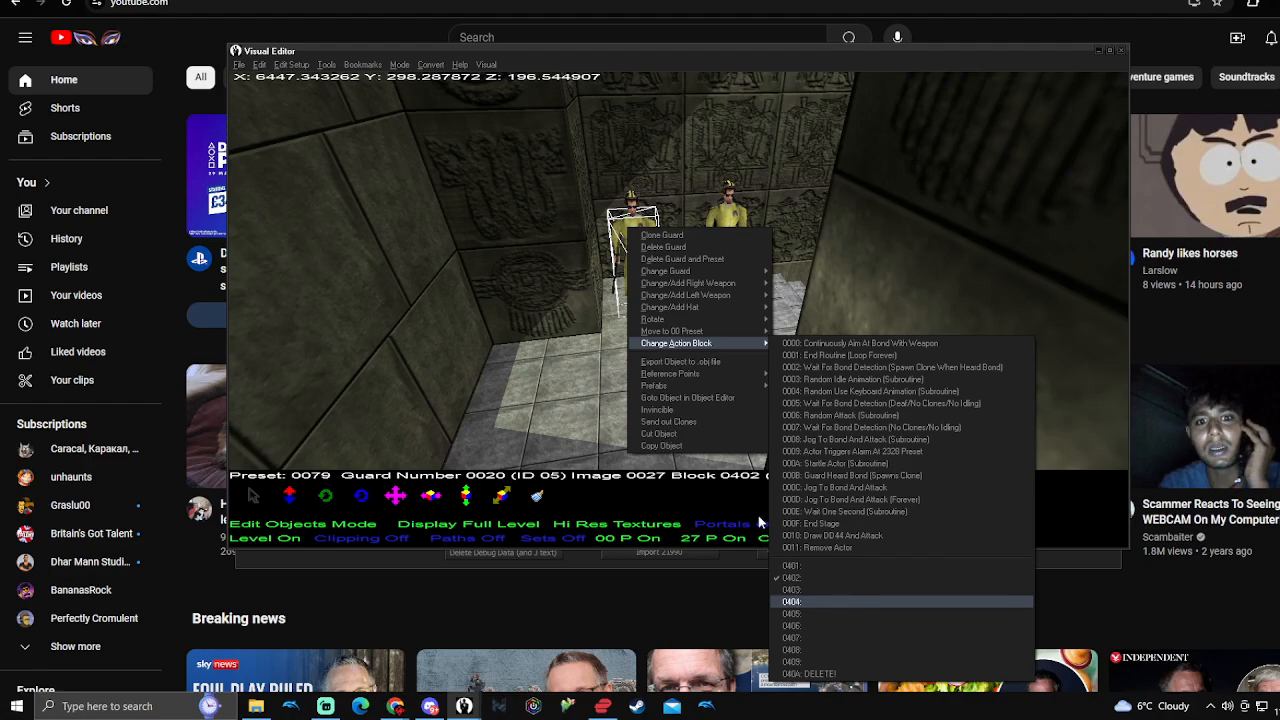
left_click(556, 394)
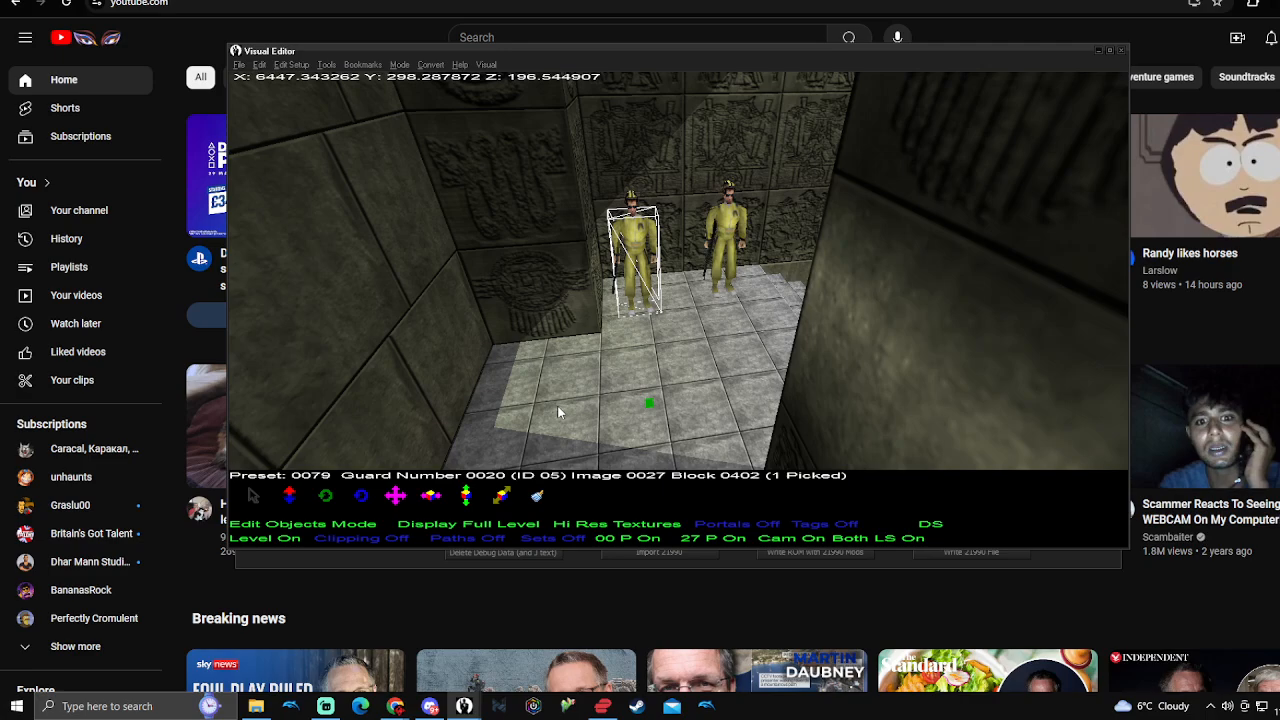
left_click(649, 403)
Open the action block editor for the Aztec setup and display block 0404
left_click(290, 65)
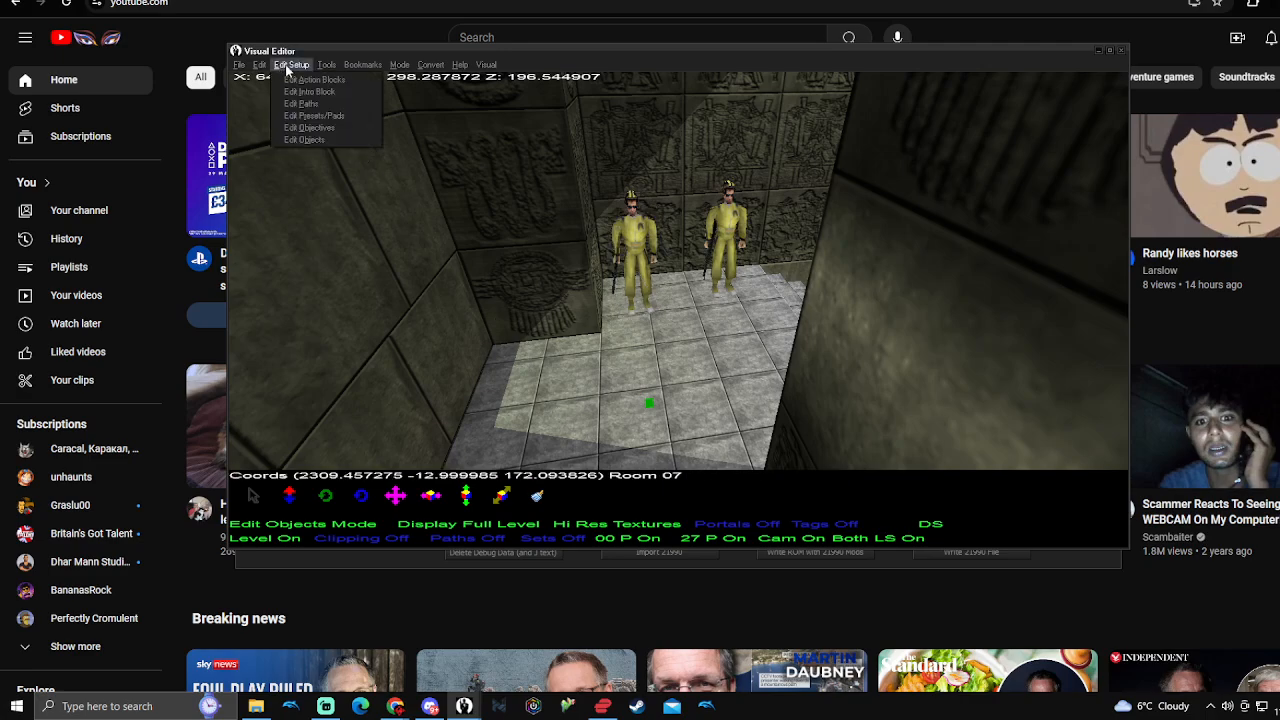
left_click(297, 83)
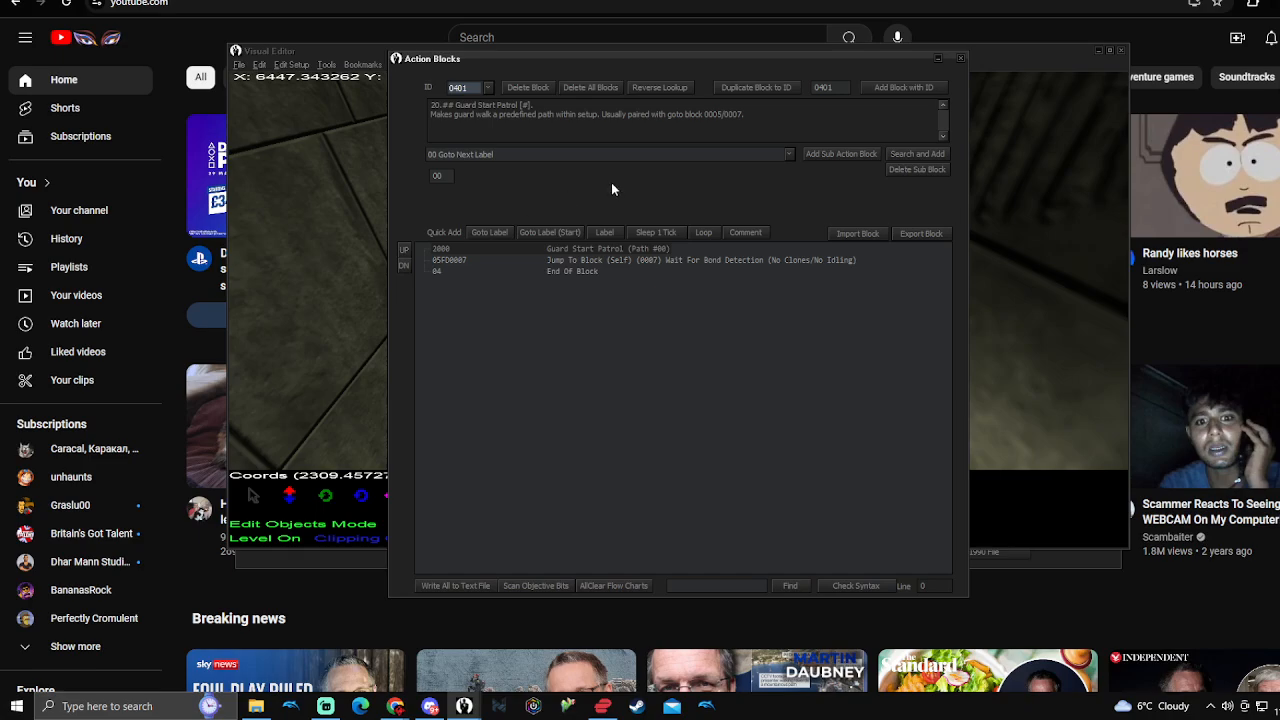
left_click(487, 88)
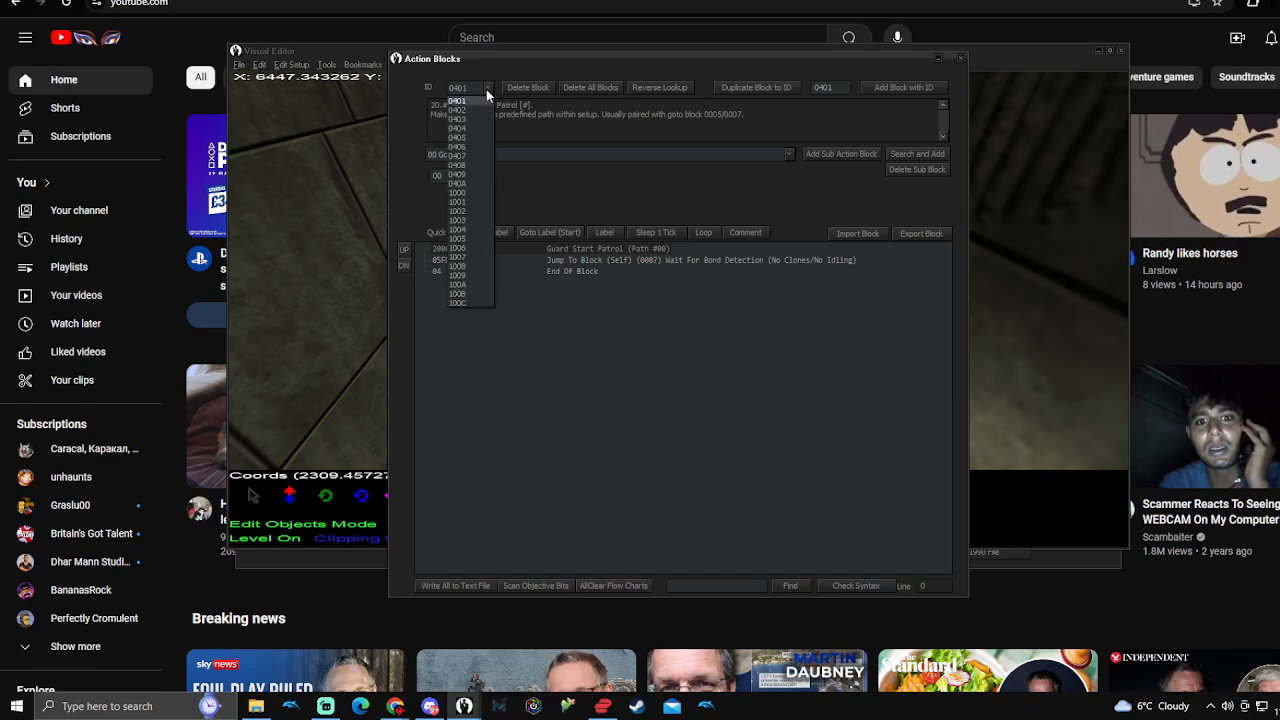
left_click(479, 128)
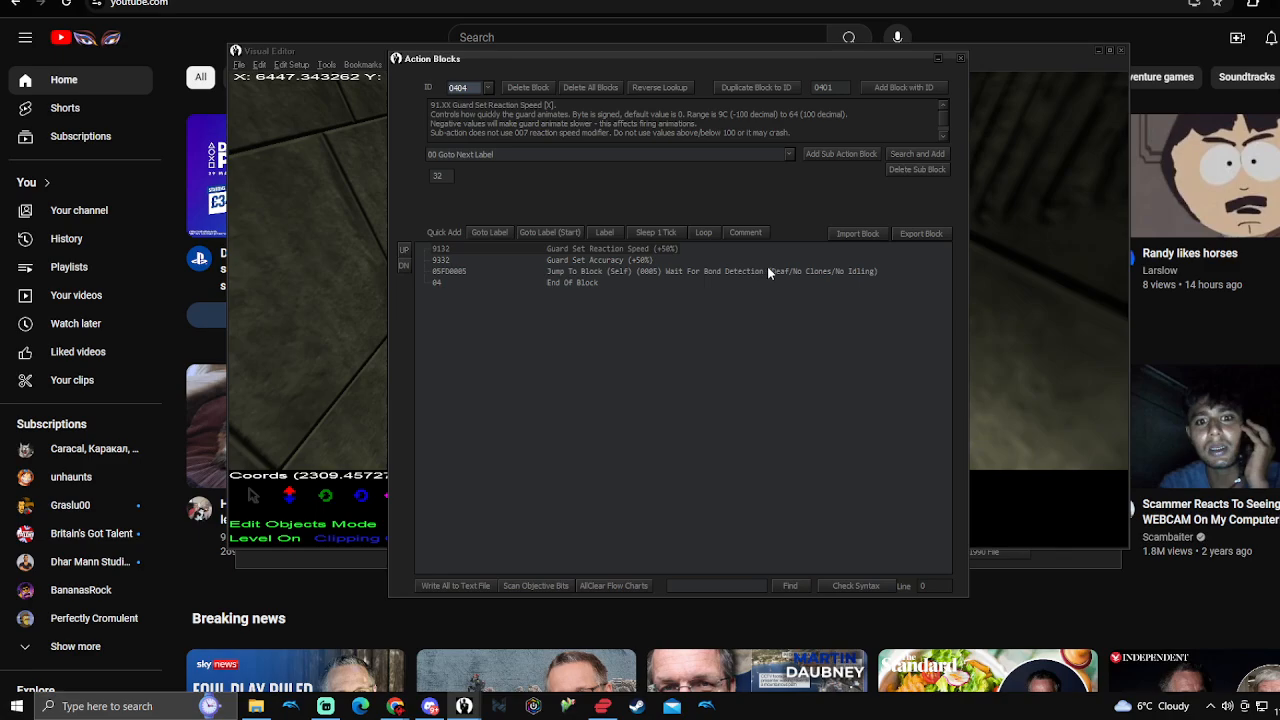
Import 0404.act from the Action blocks folder into block 0404, clearing its existing contents, and close the action block editor
left_click(843, 235)
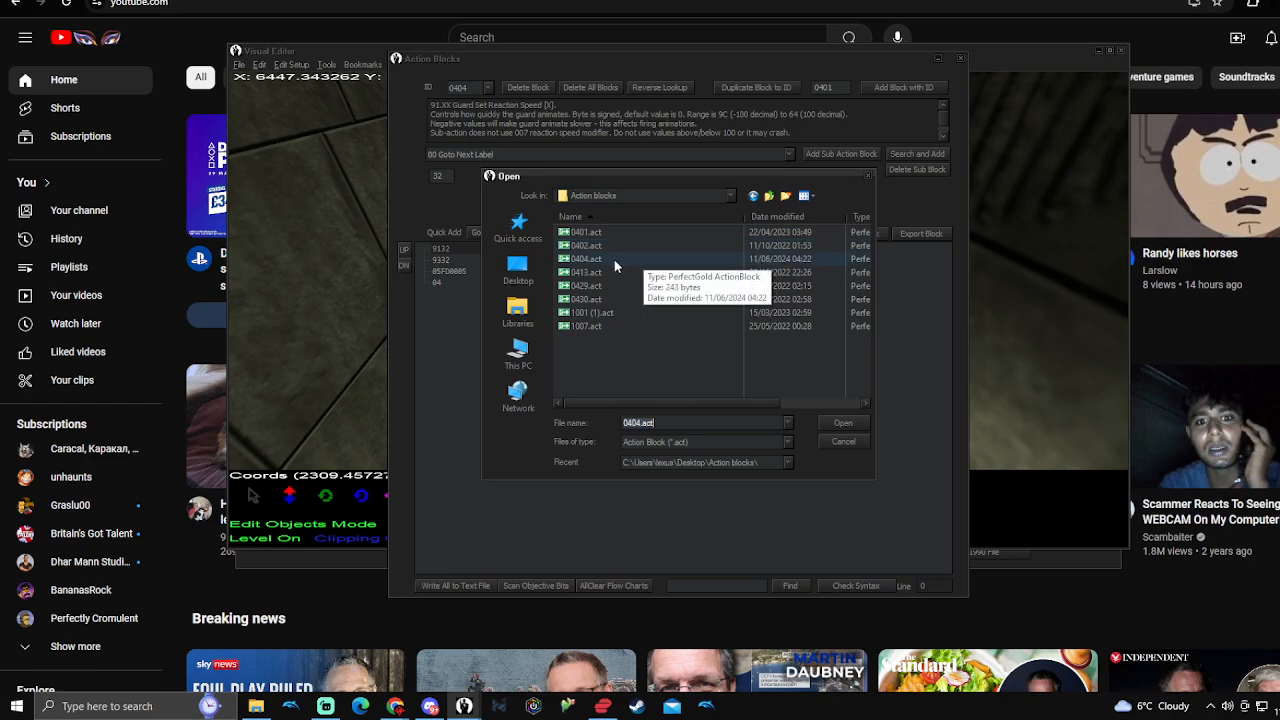
left_click(845, 423)
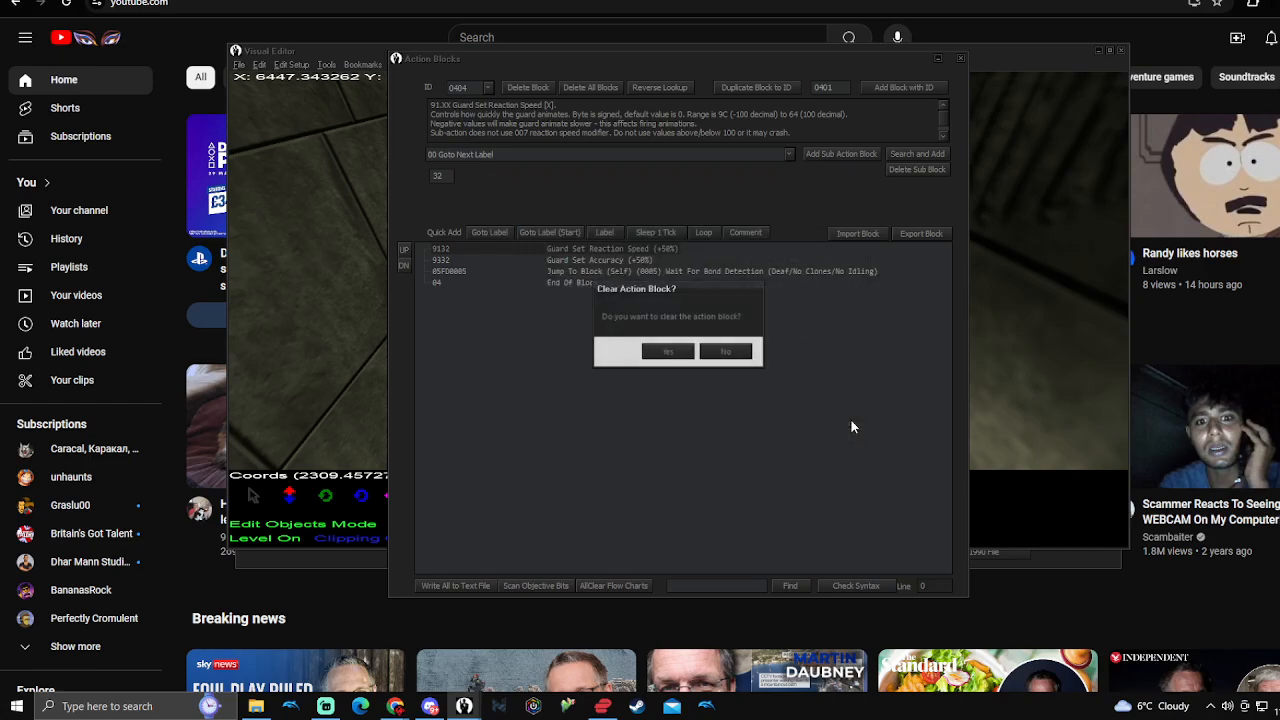
left_click(665, 356)
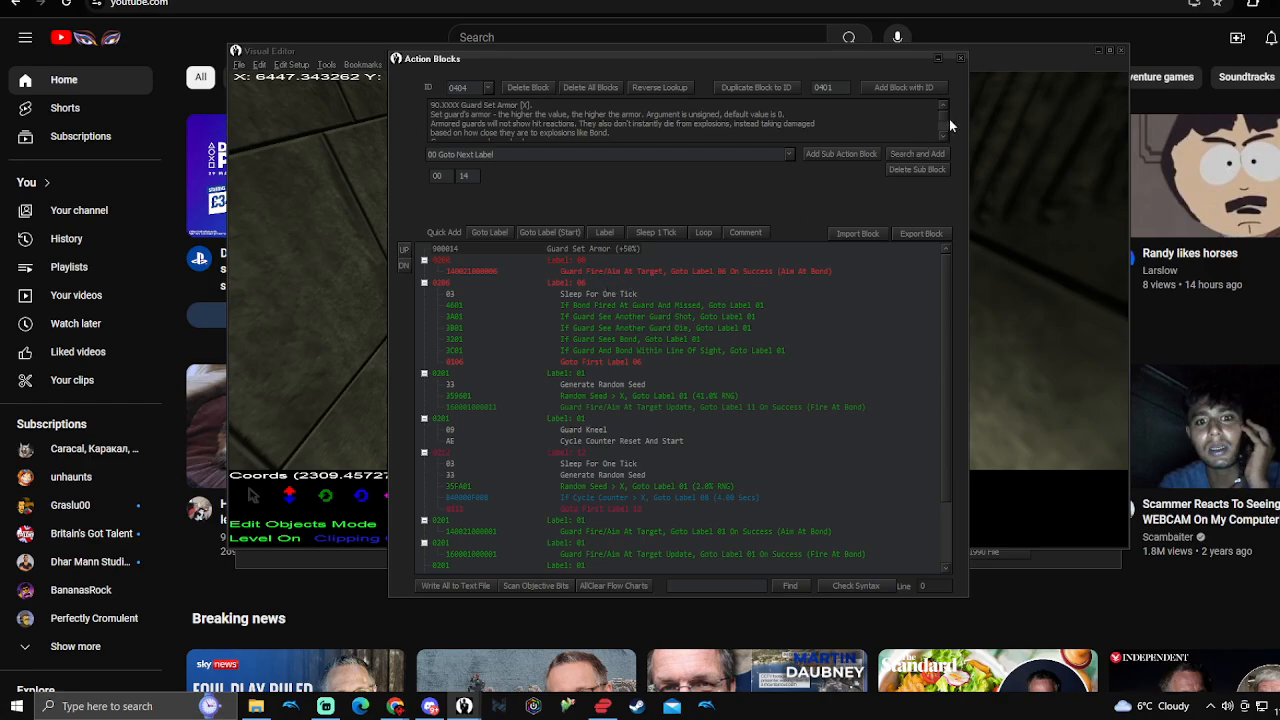
left_click(960, 58)
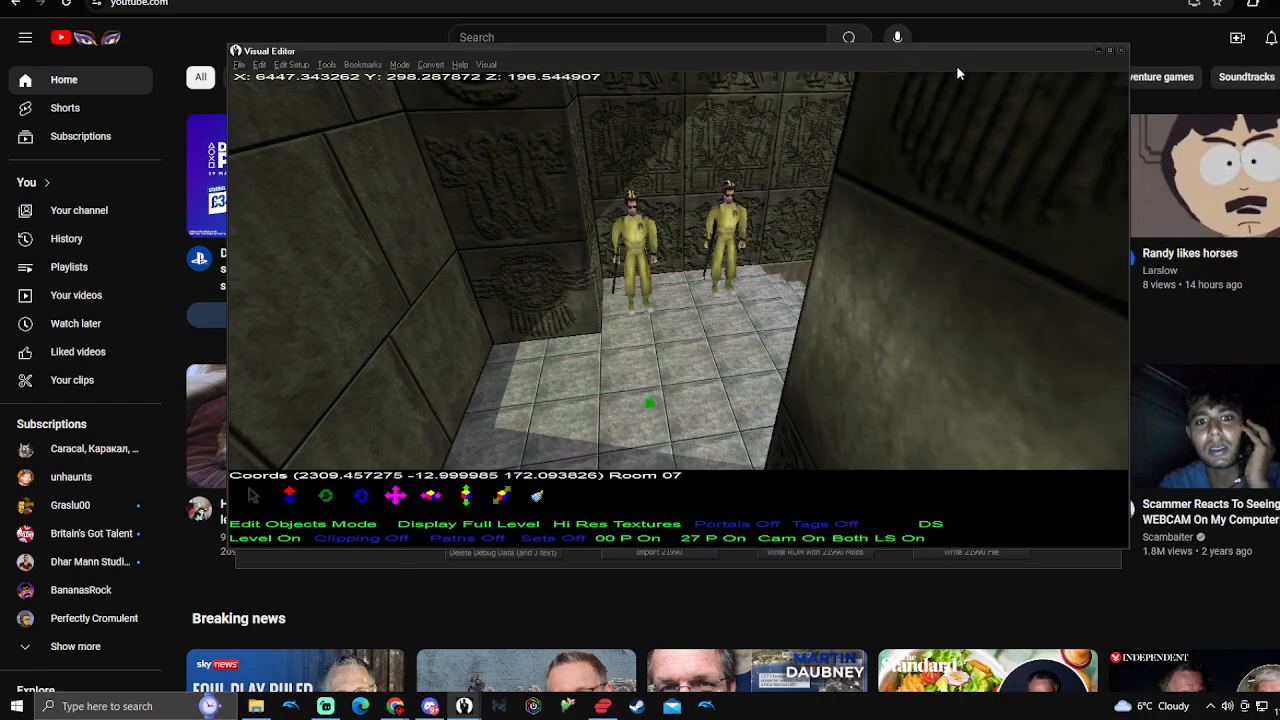
Change the action block of the left yellow-suited guard to 0404
left_click(638, 237)
right_click(628, 244)
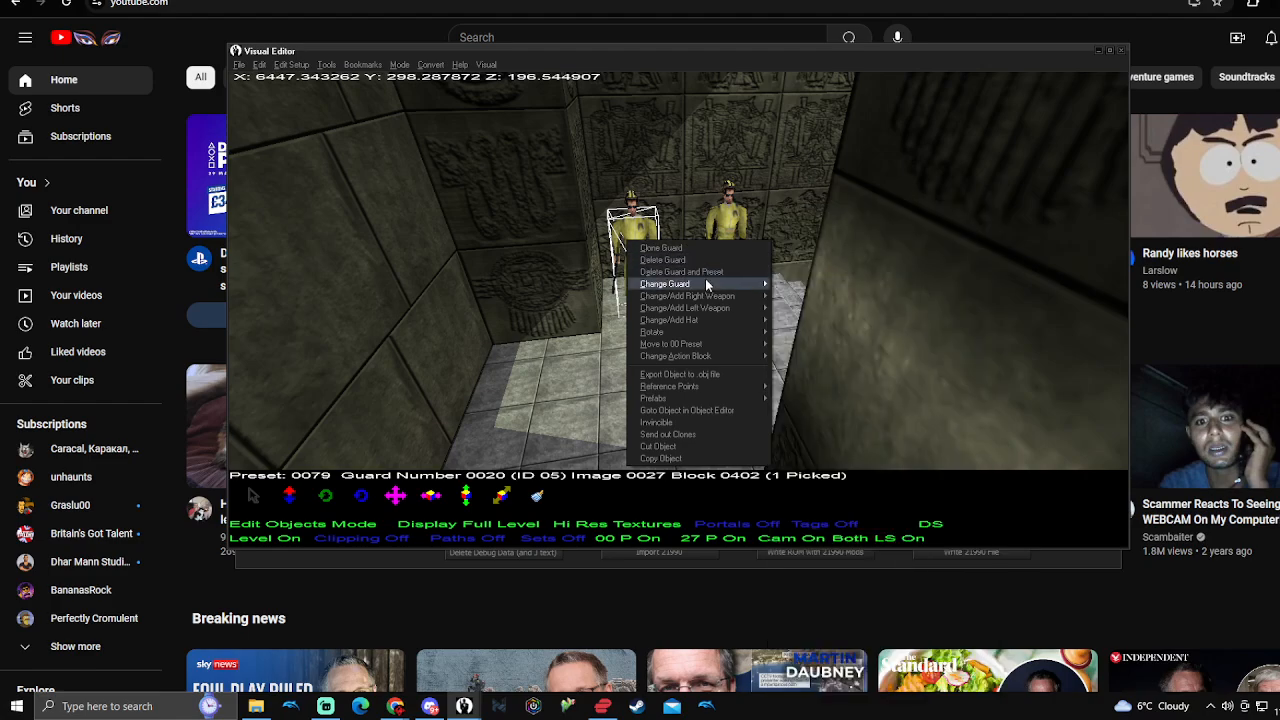
mouse_move(706, 283)
mouse_move(728, 353)
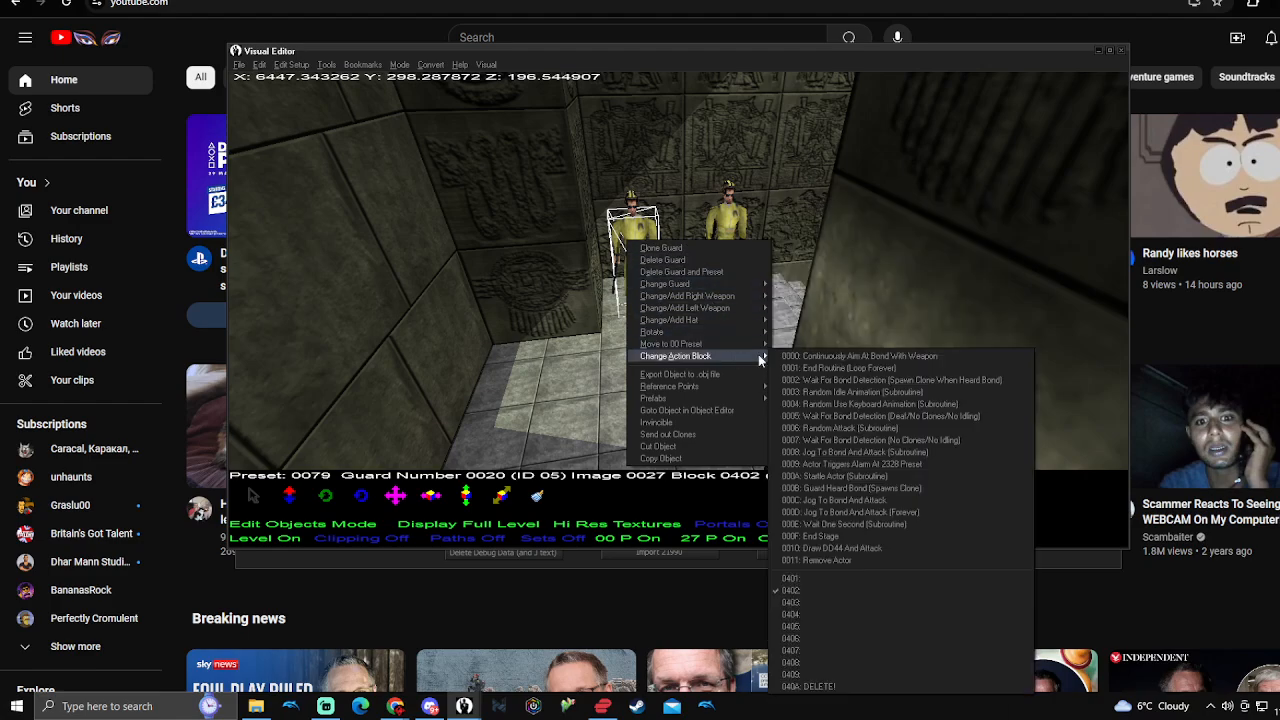
left_click(817, 615)
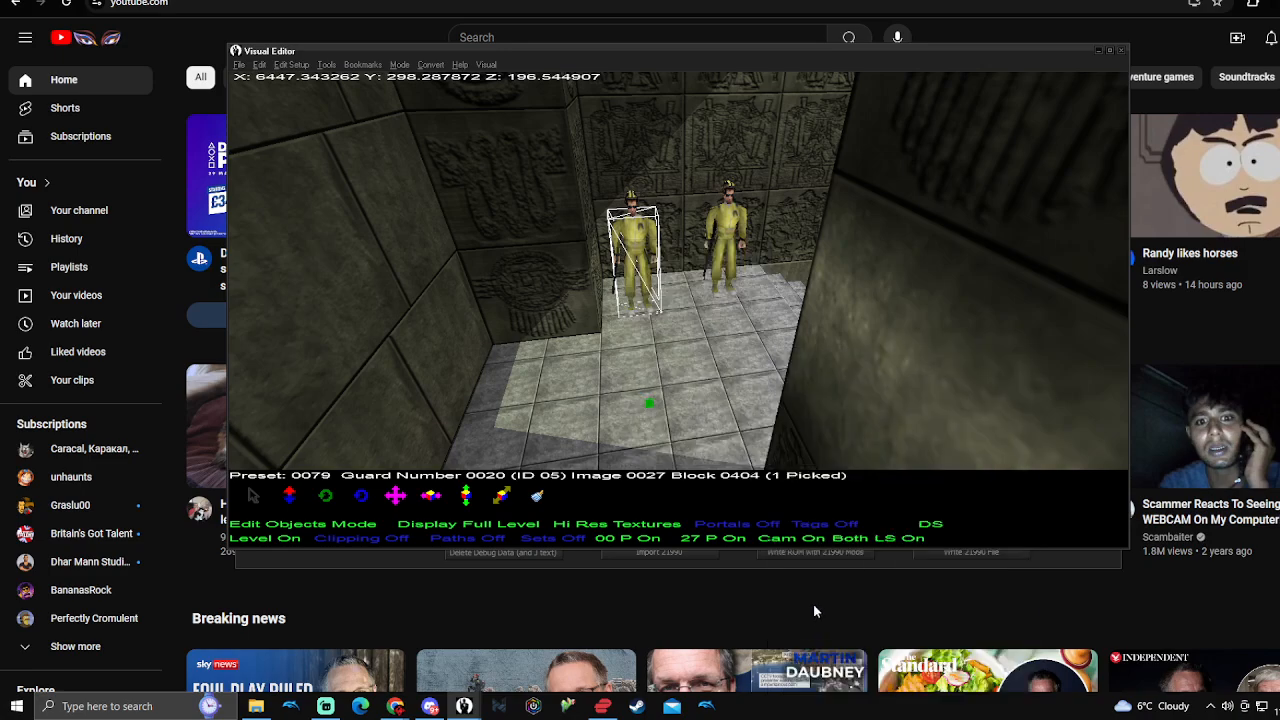
Change the action block of the right yellow-suited guard to 0404
left_click(728, 240)
right_click(728, 238)
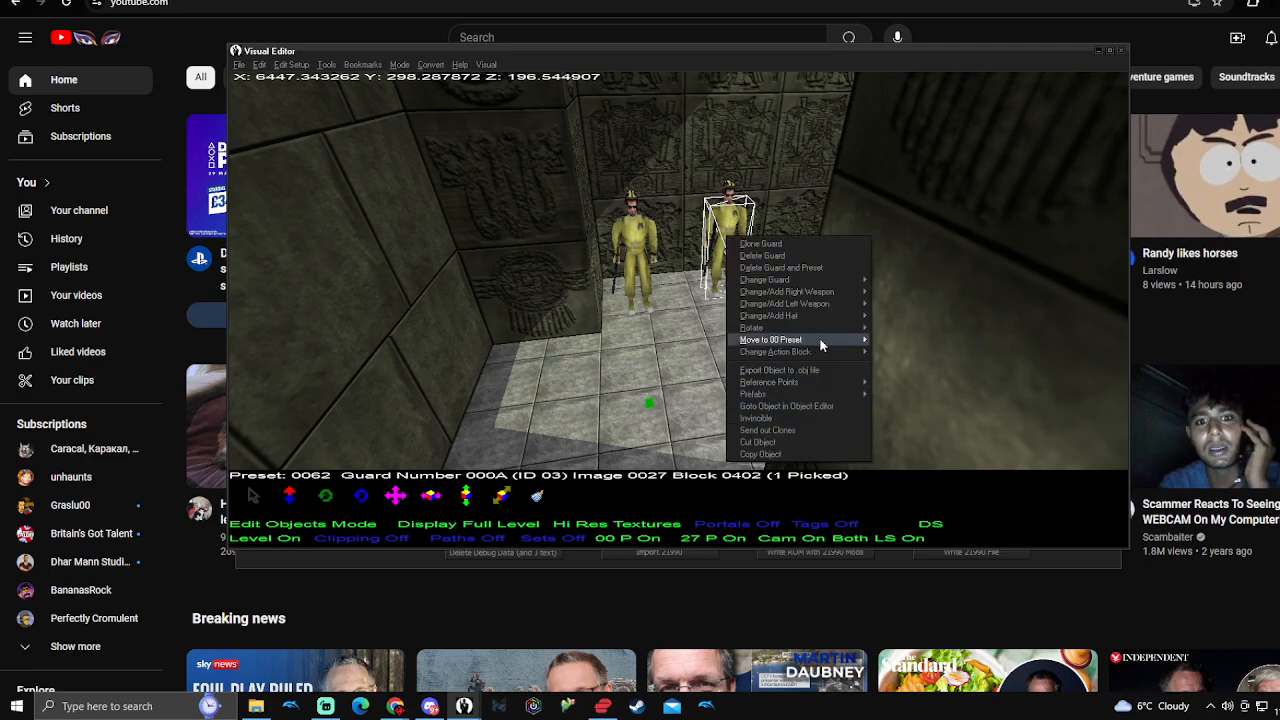
mouse_move(820, 345)
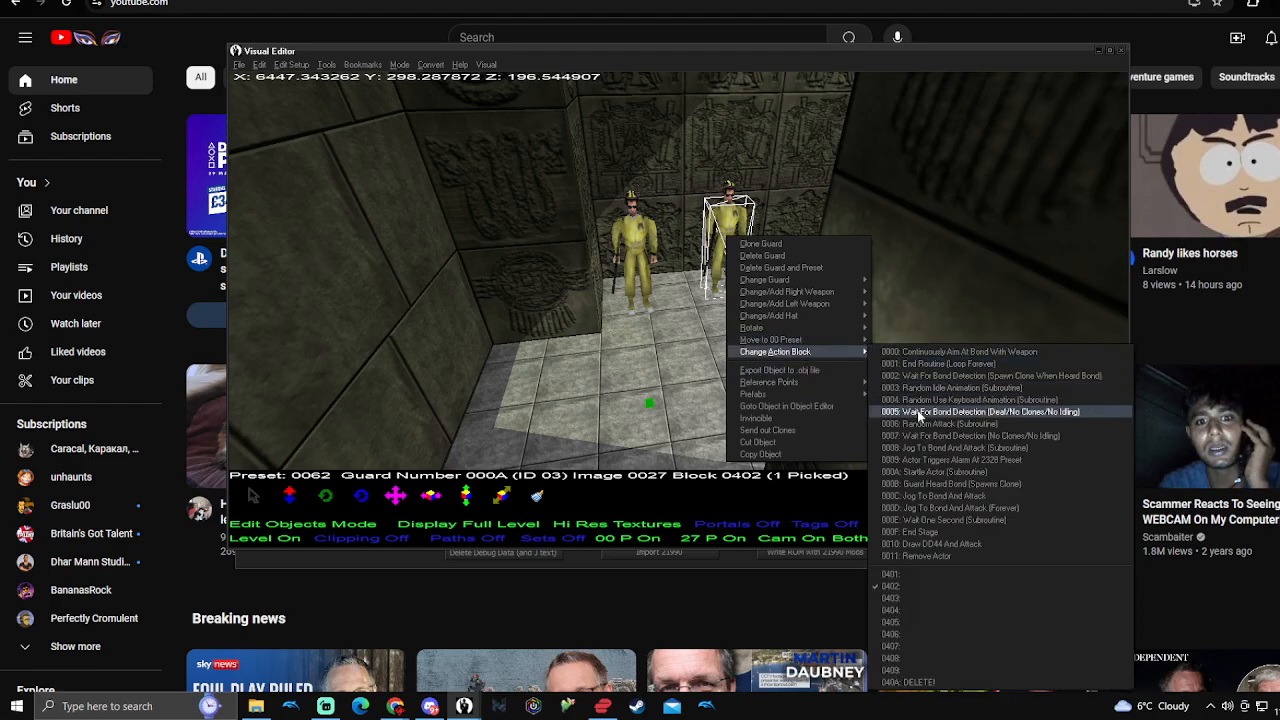
left_click(925, 607)
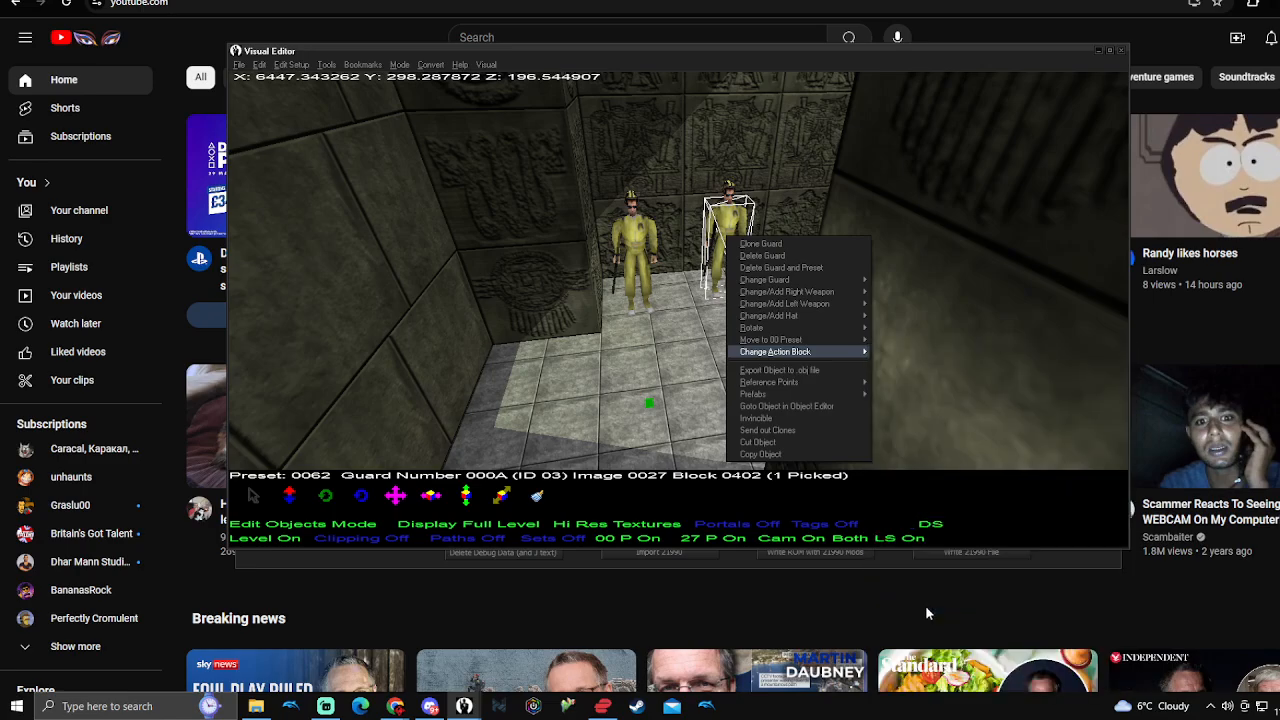
Assign action block 0404 to the lone yellow-suited guard on the opposite side of the starting area, then deselect the guard
left_click_drag(765, 338, 764, 337)
key("w")
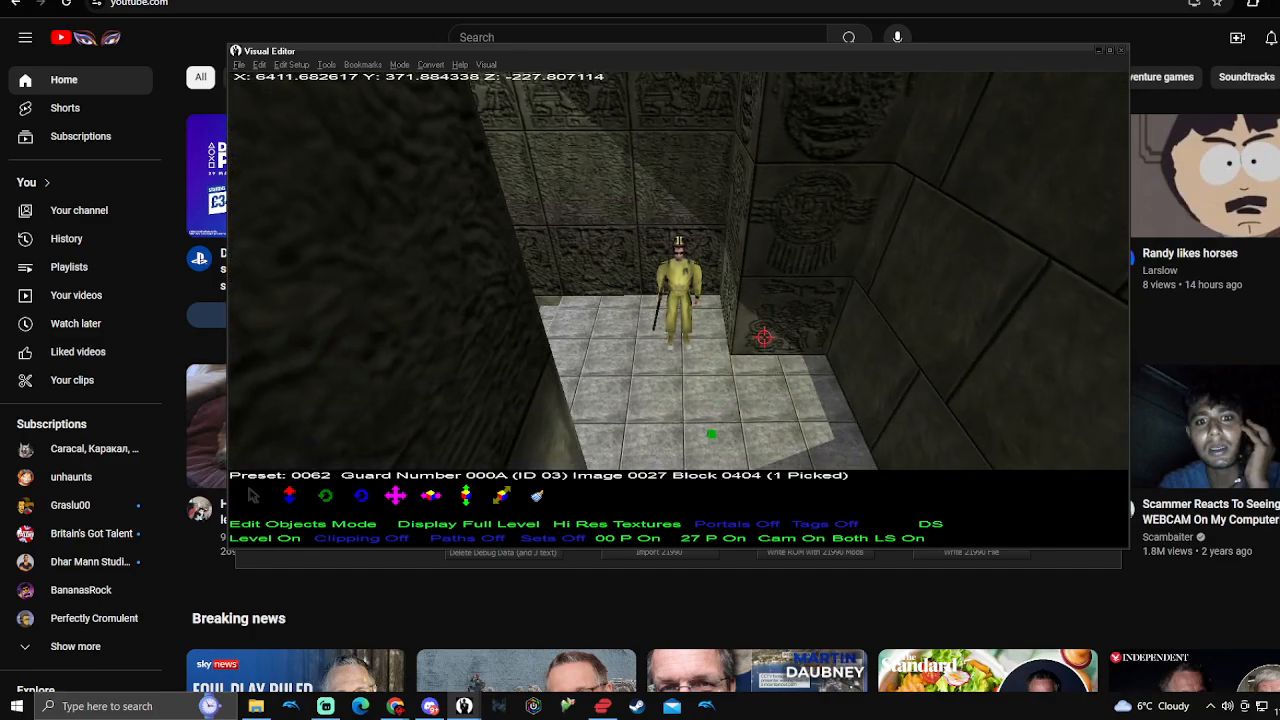
left_click(684, 293)
right_click(684, 295)
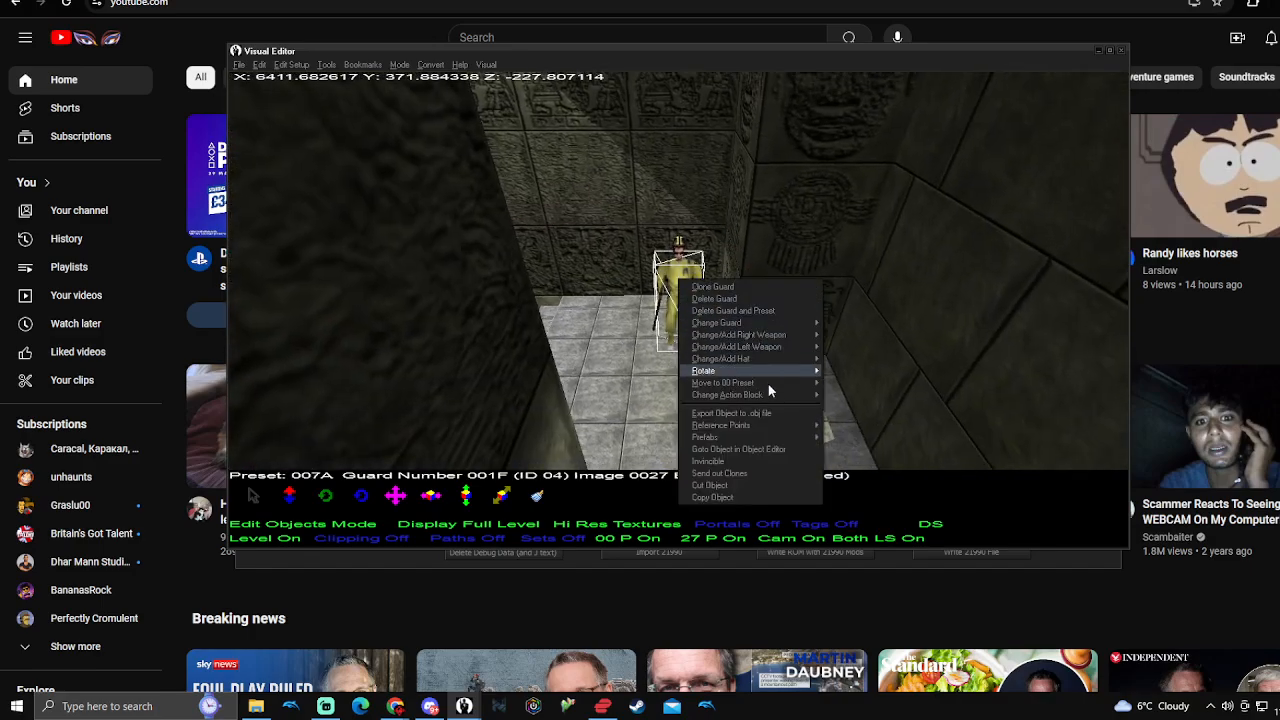
mouse_move(782, 395)
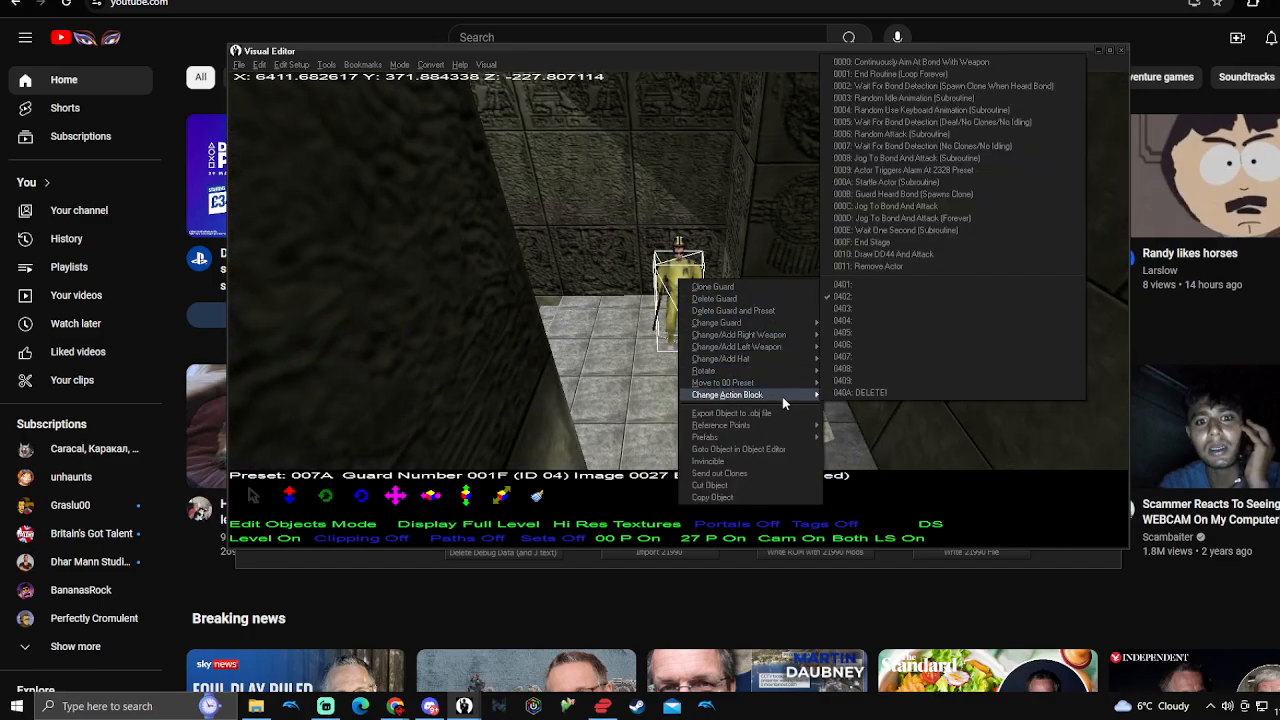
left_click(890, 321)
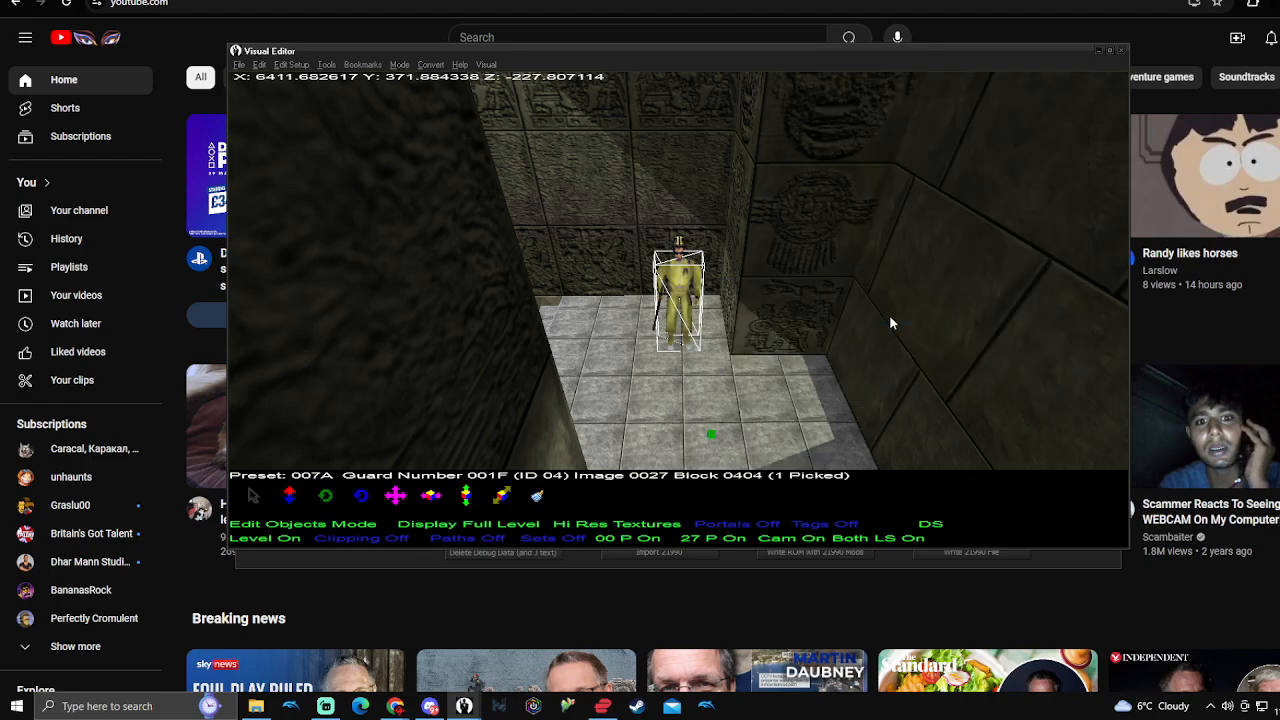
left_click(803, 271)
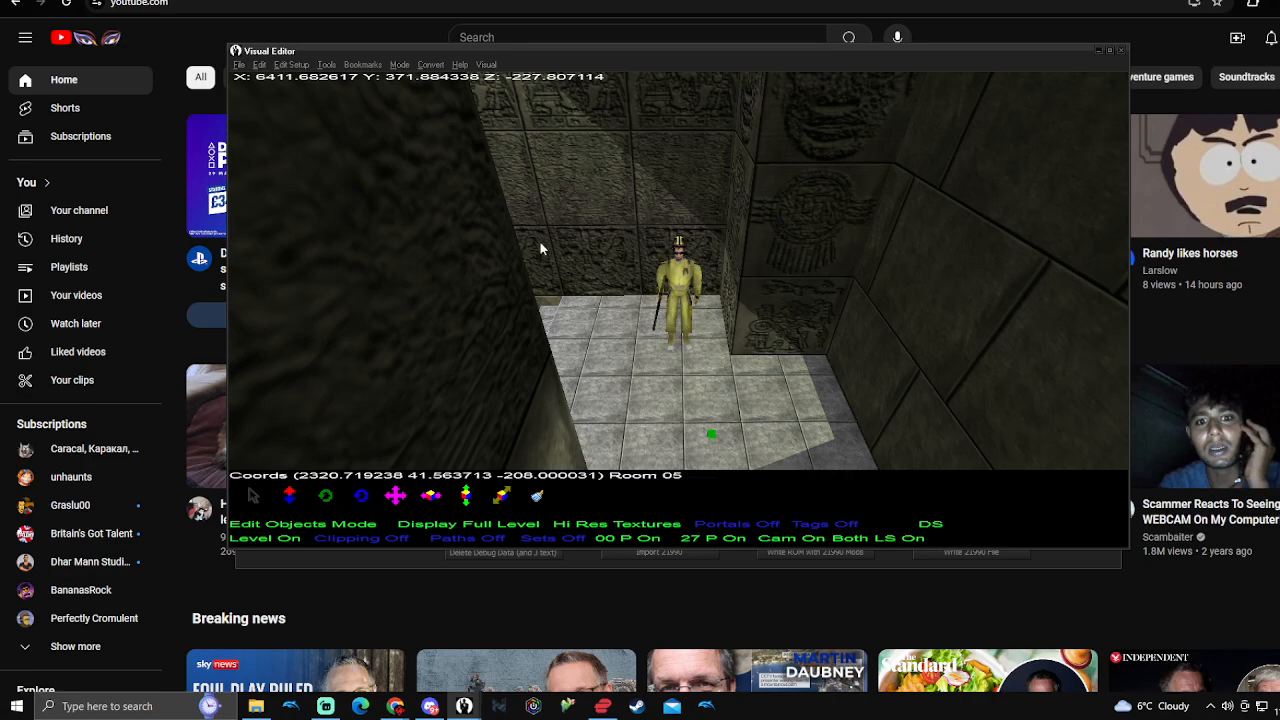
key("f")
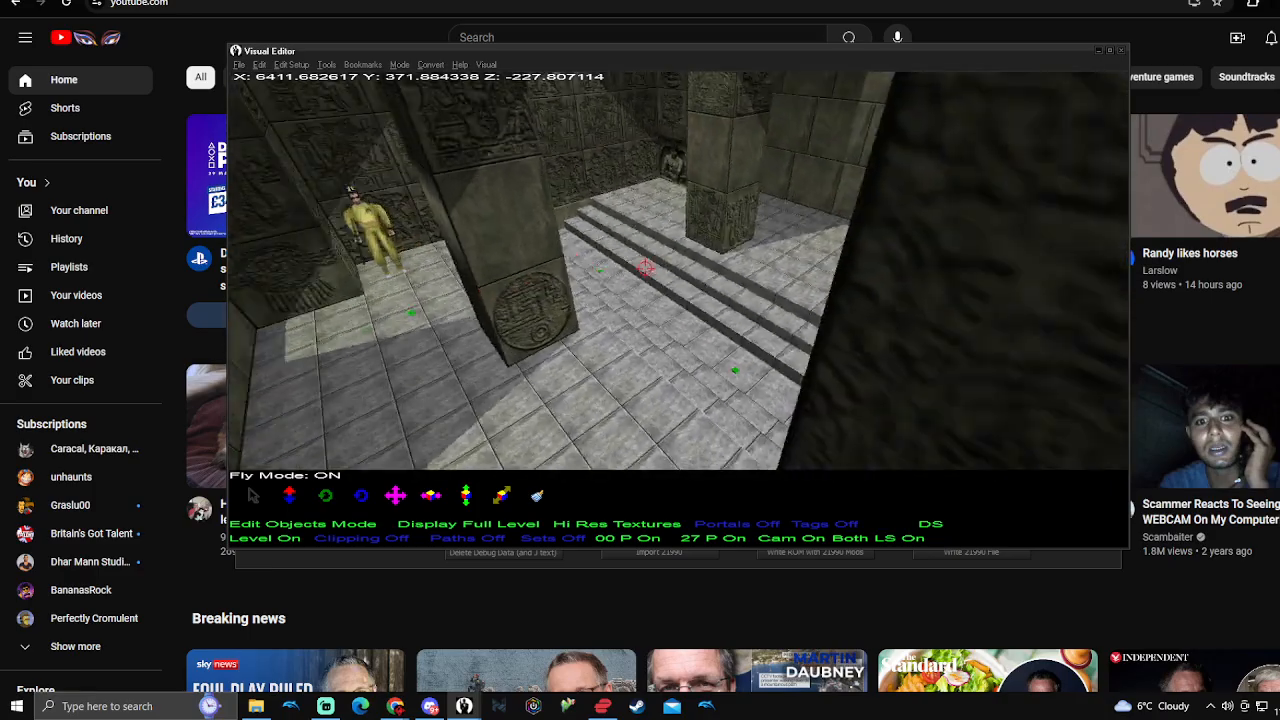
key("w")
key("w")
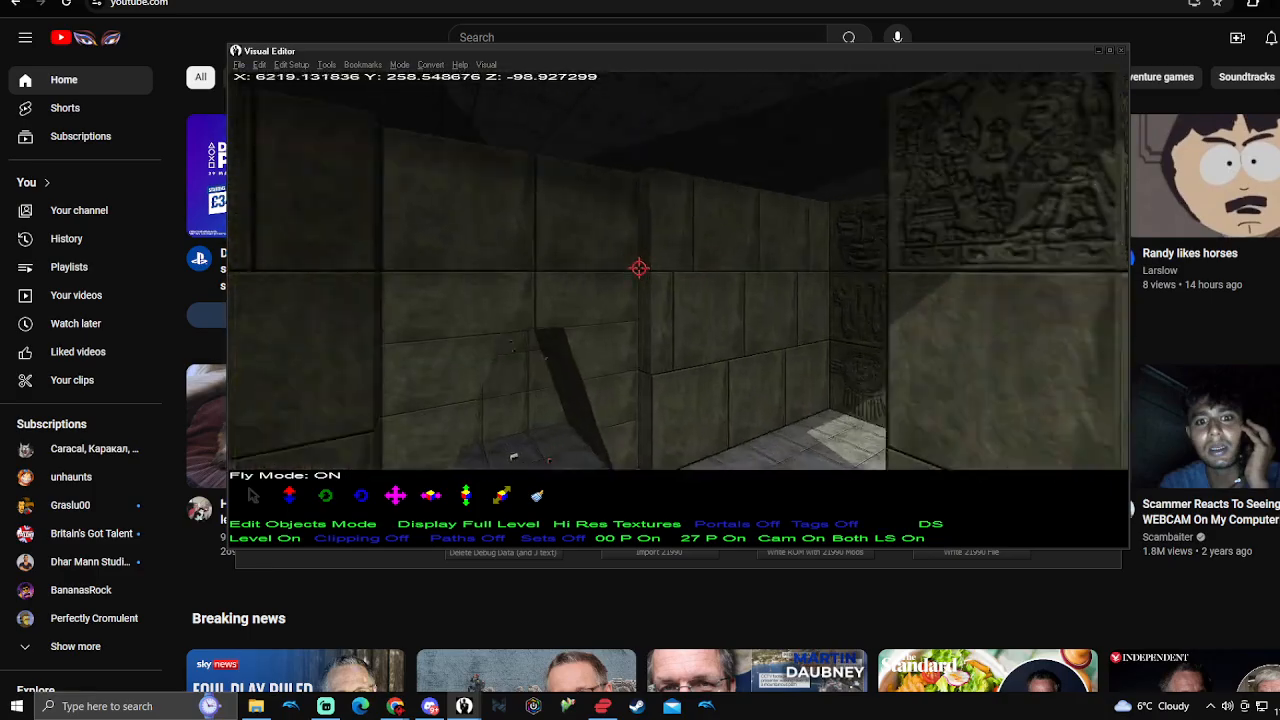
key("w")
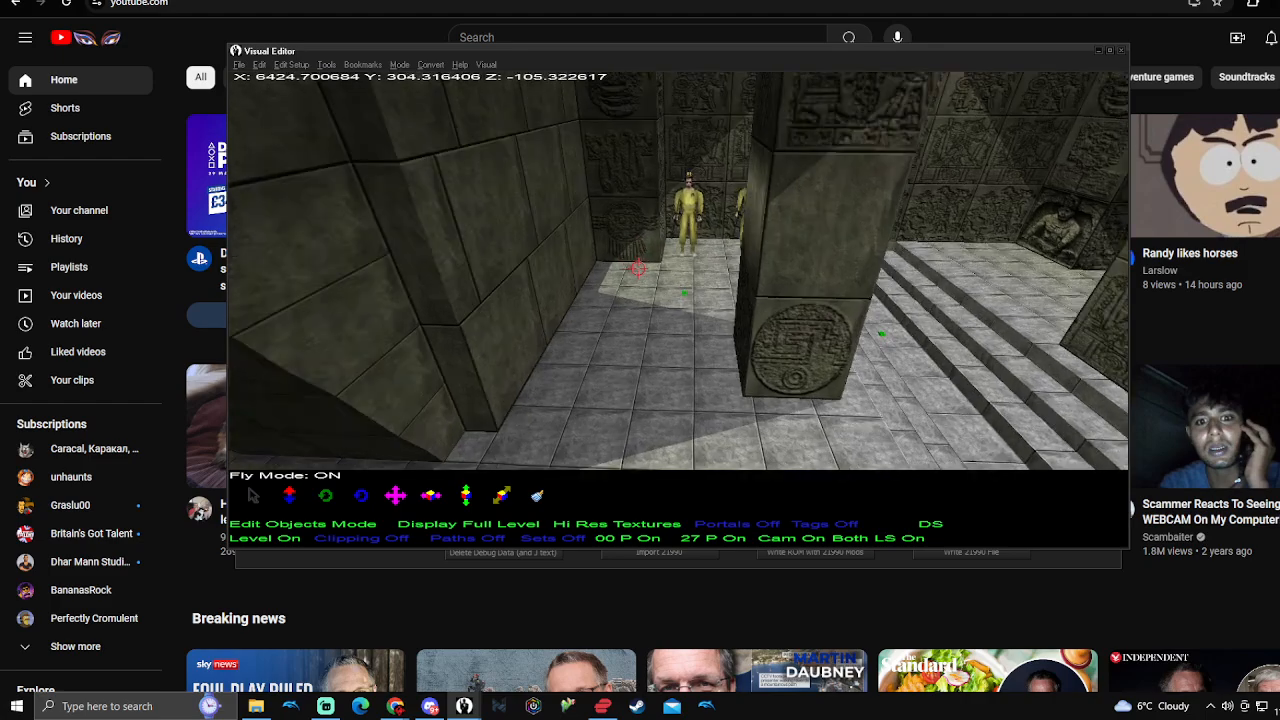
key("f")
Save the Aztec setup uncompressed as UsetupaztZ.set in the Level Backups 3 folder, replacing the existing file
left_click(239, 64)
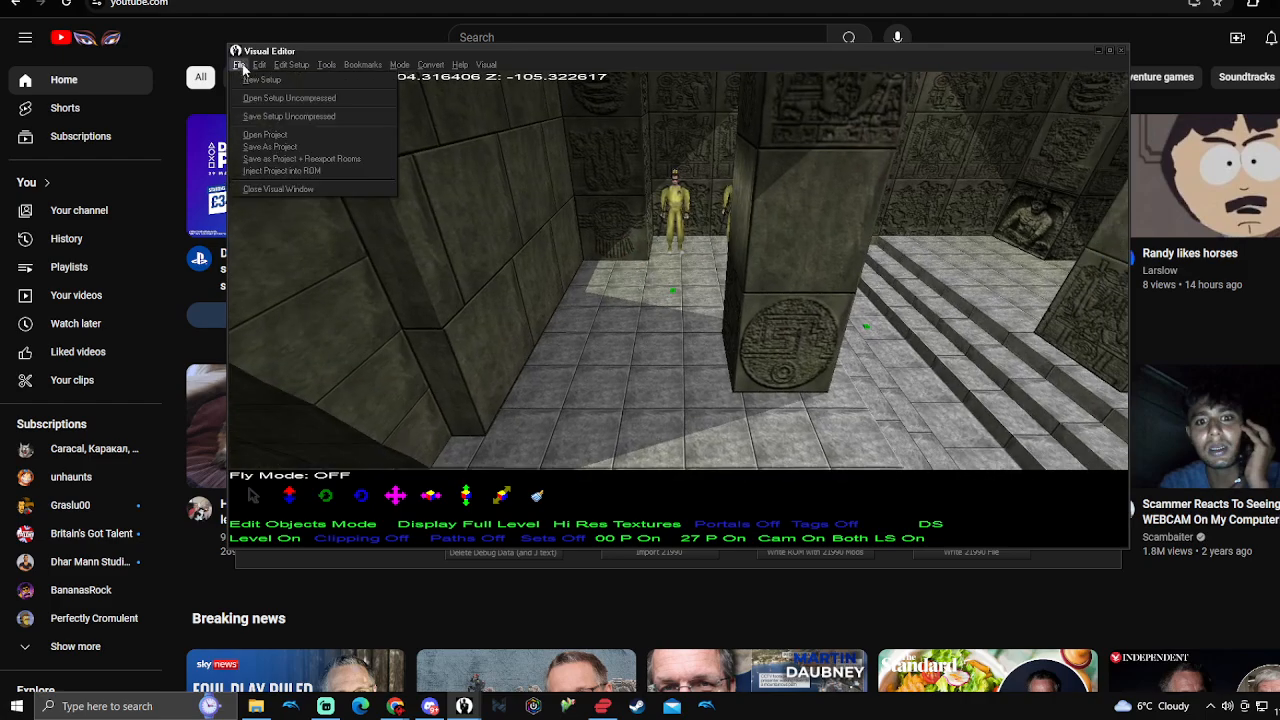
left_click(277, 116)
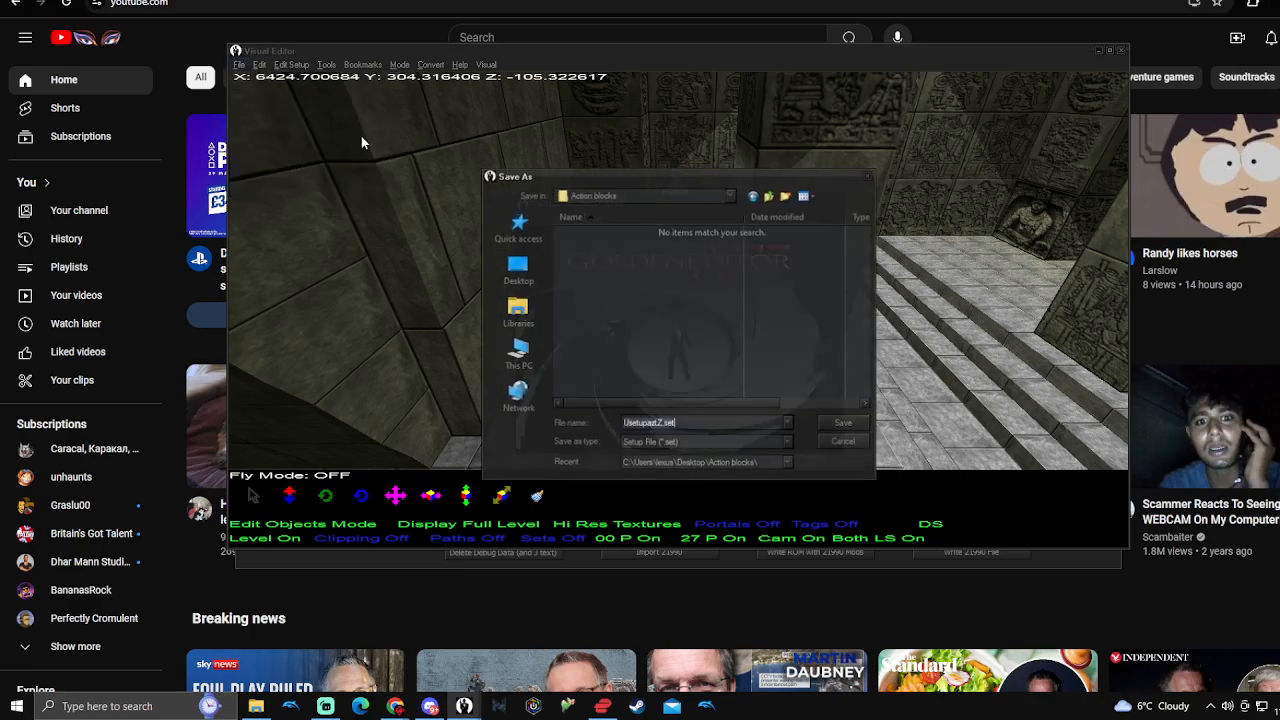
left_click(697, 194)
scroll(645, 292, "up", 3)
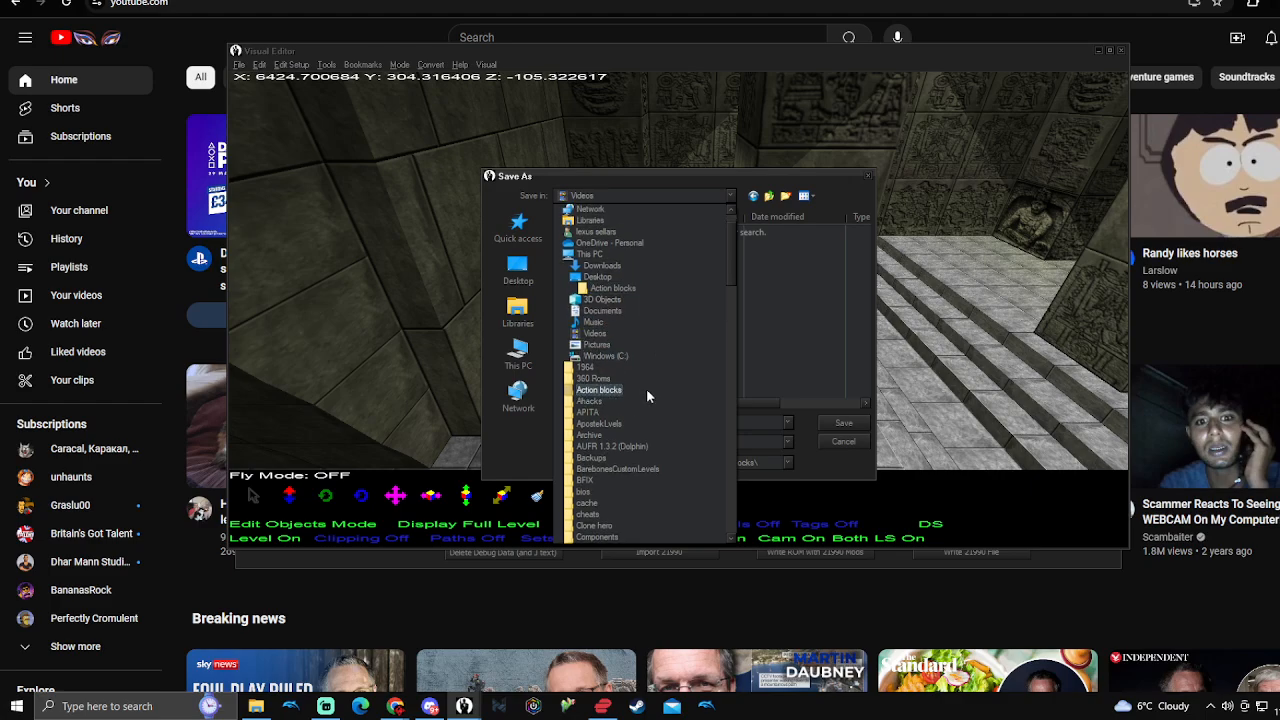
scroll(648, 391, "down", 2)
scroll(648, 398, "down", 3)
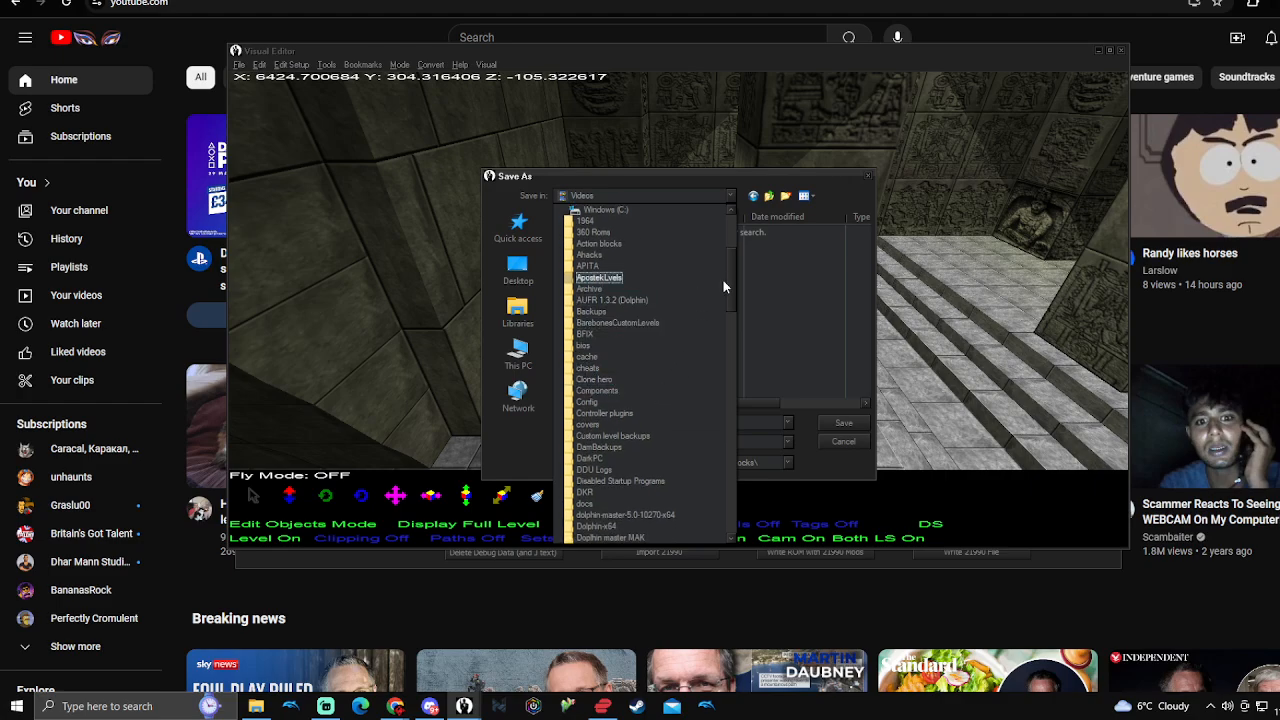
scroll(731, 275, "up", 3)
left_click_drag(730, 270, 731, 337)
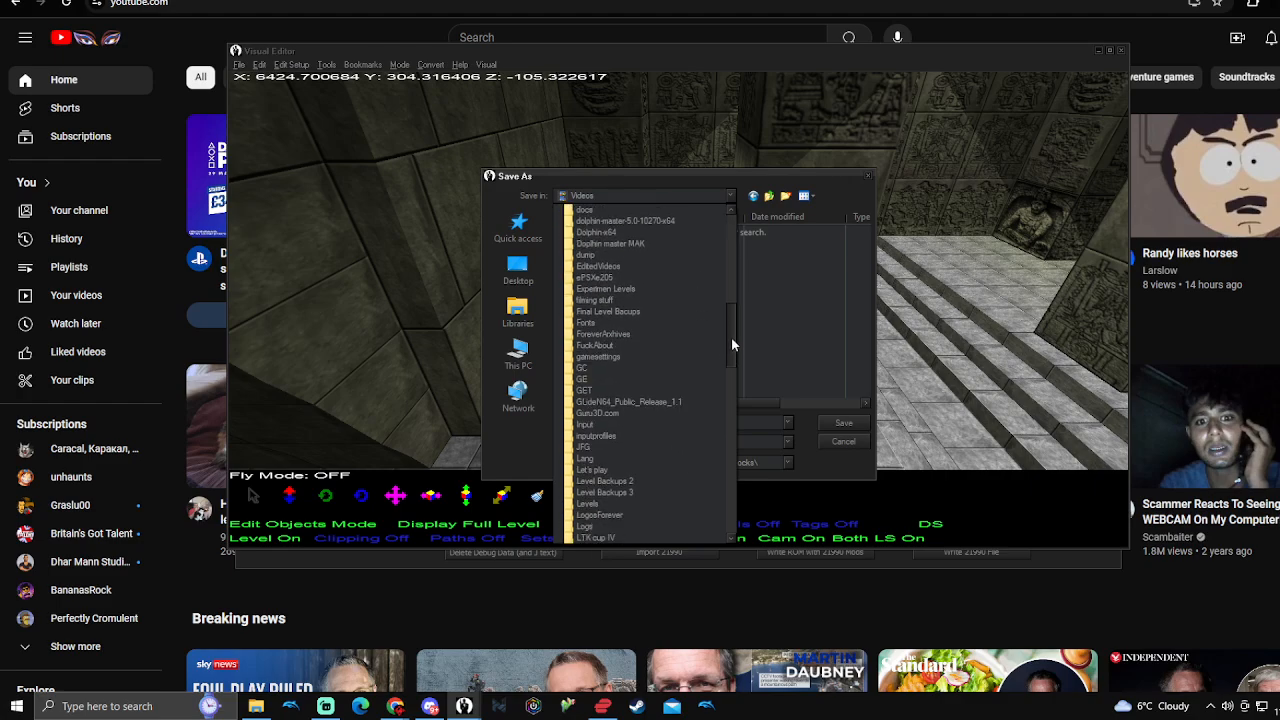
left_click(635, 493)
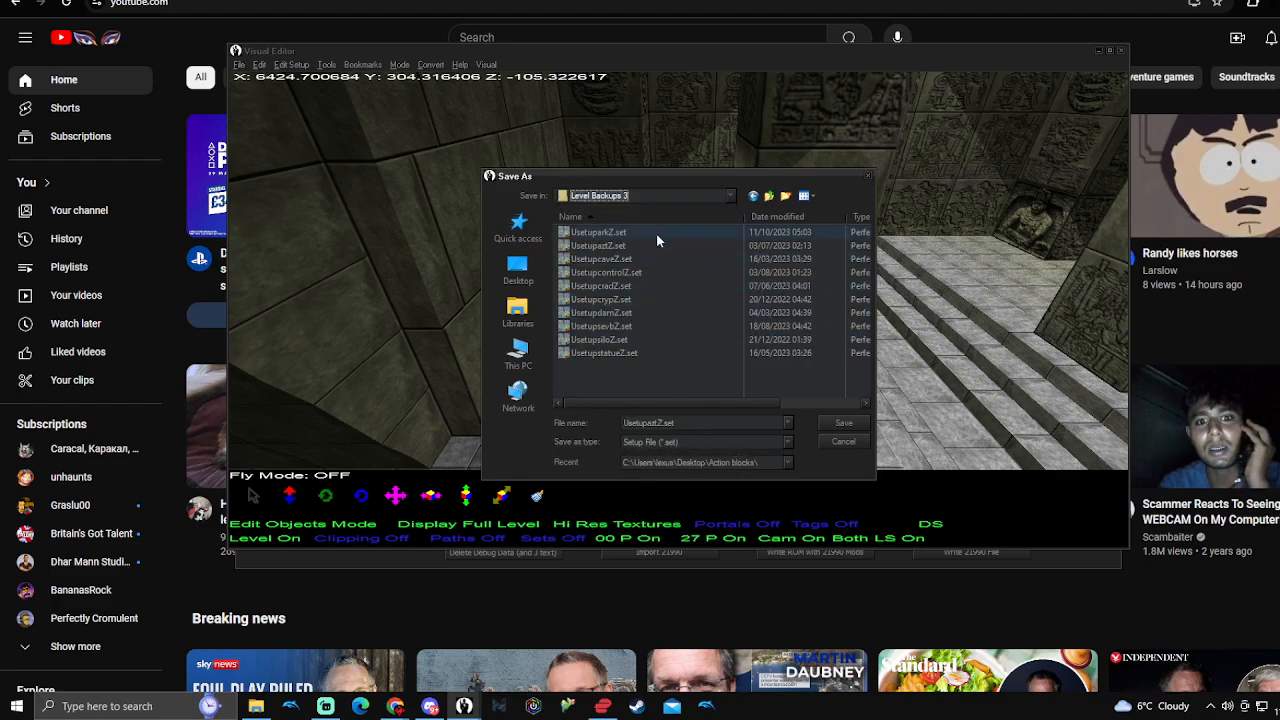
left_click(843, 422)
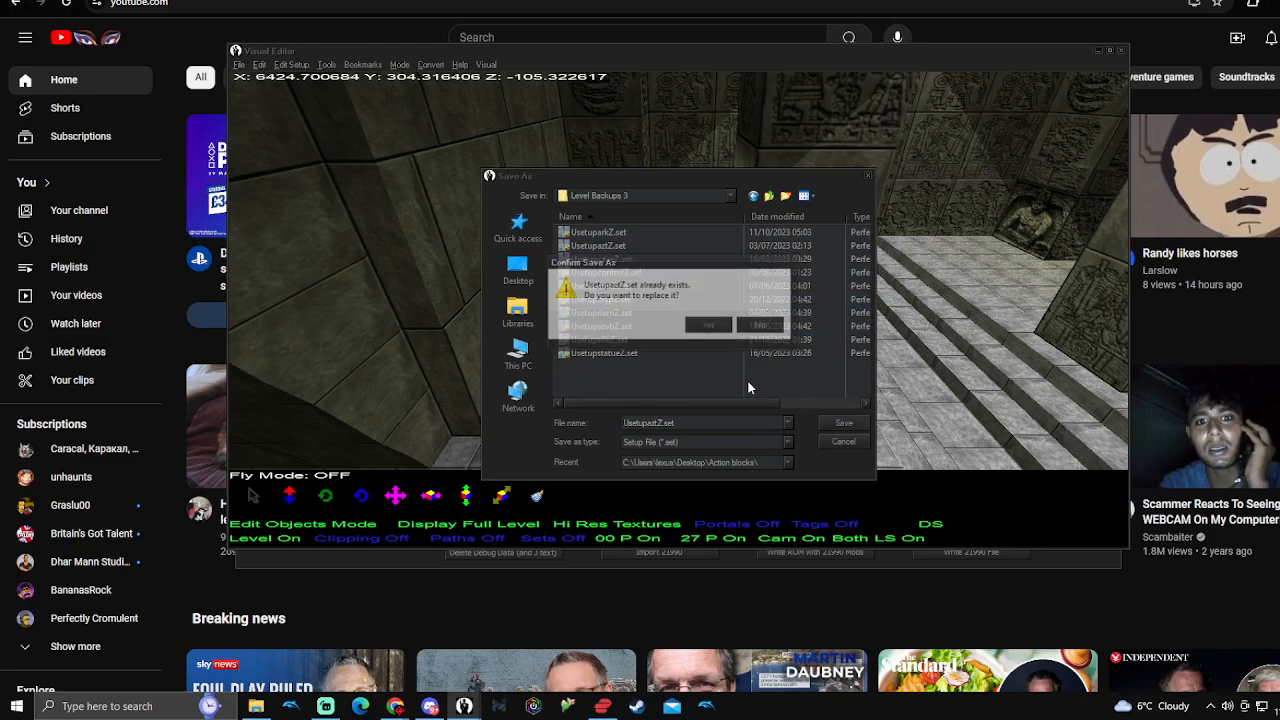
left_click(706, 326)
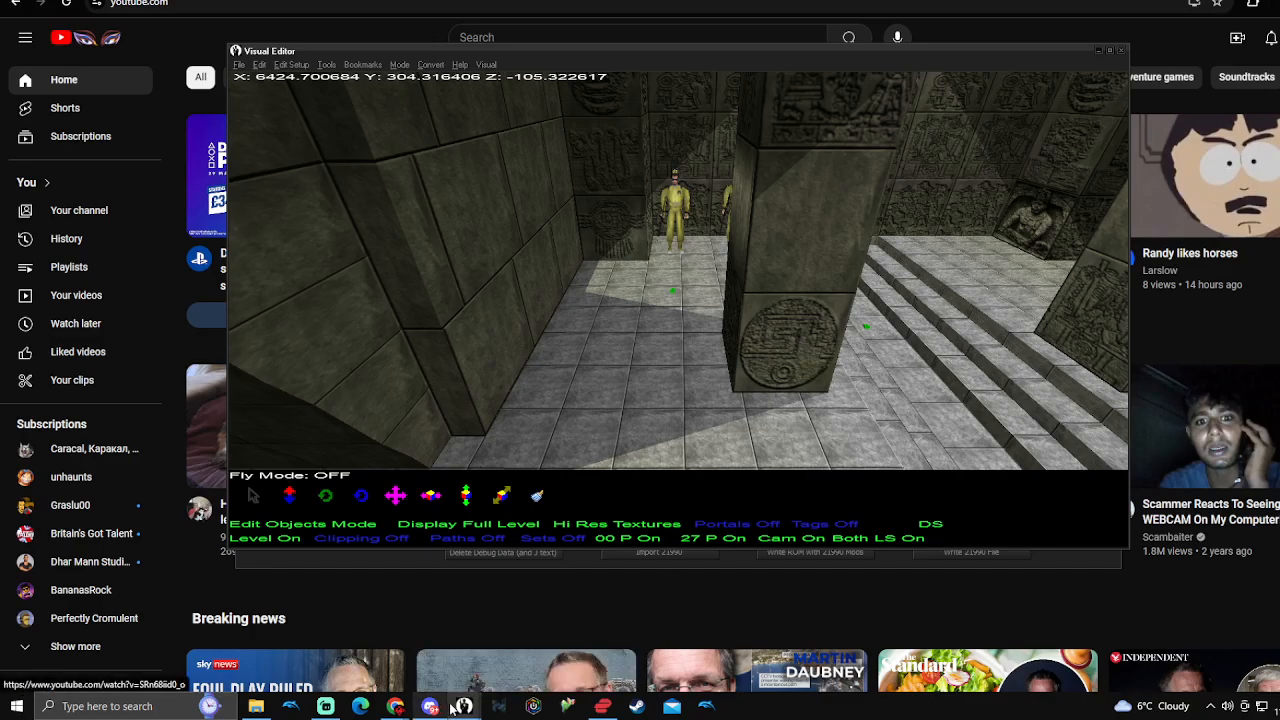
Close the Visual Editor and select Aztec's setup file UsetupaztZ for file management in the game configuration
mouse_move(464, 706)
left_click(566, 674)
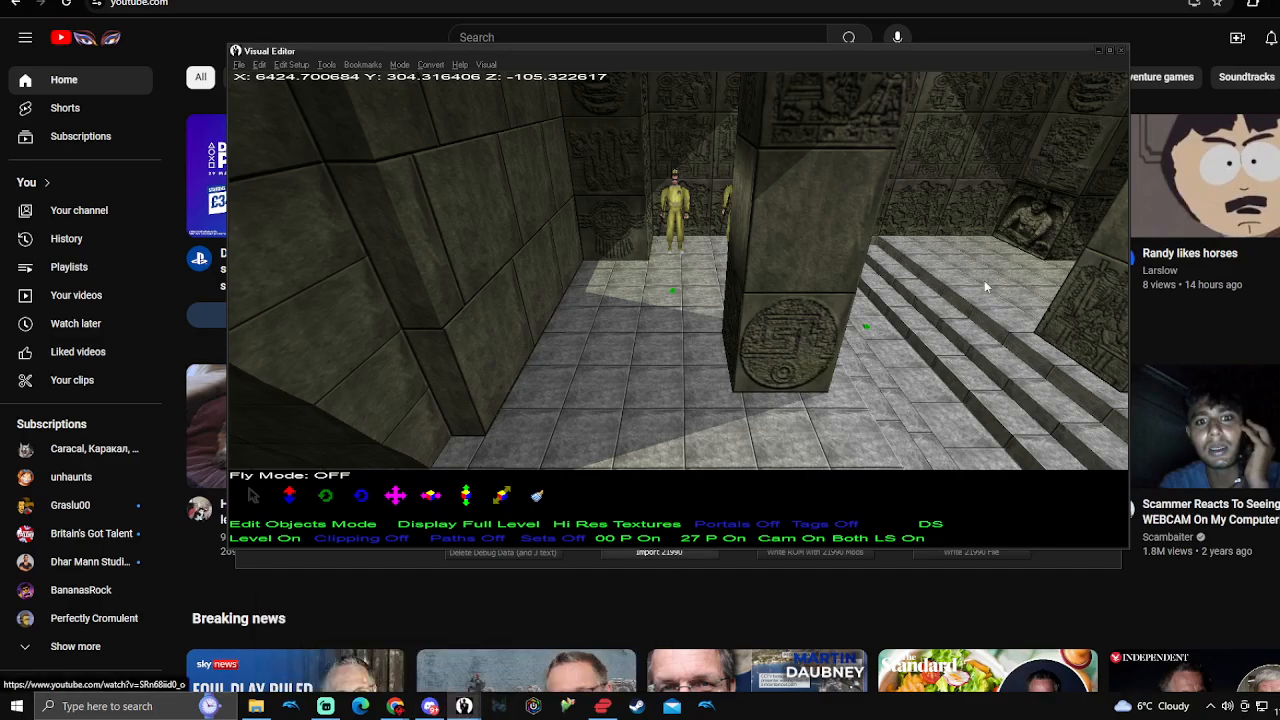
left_click(1122, 51)
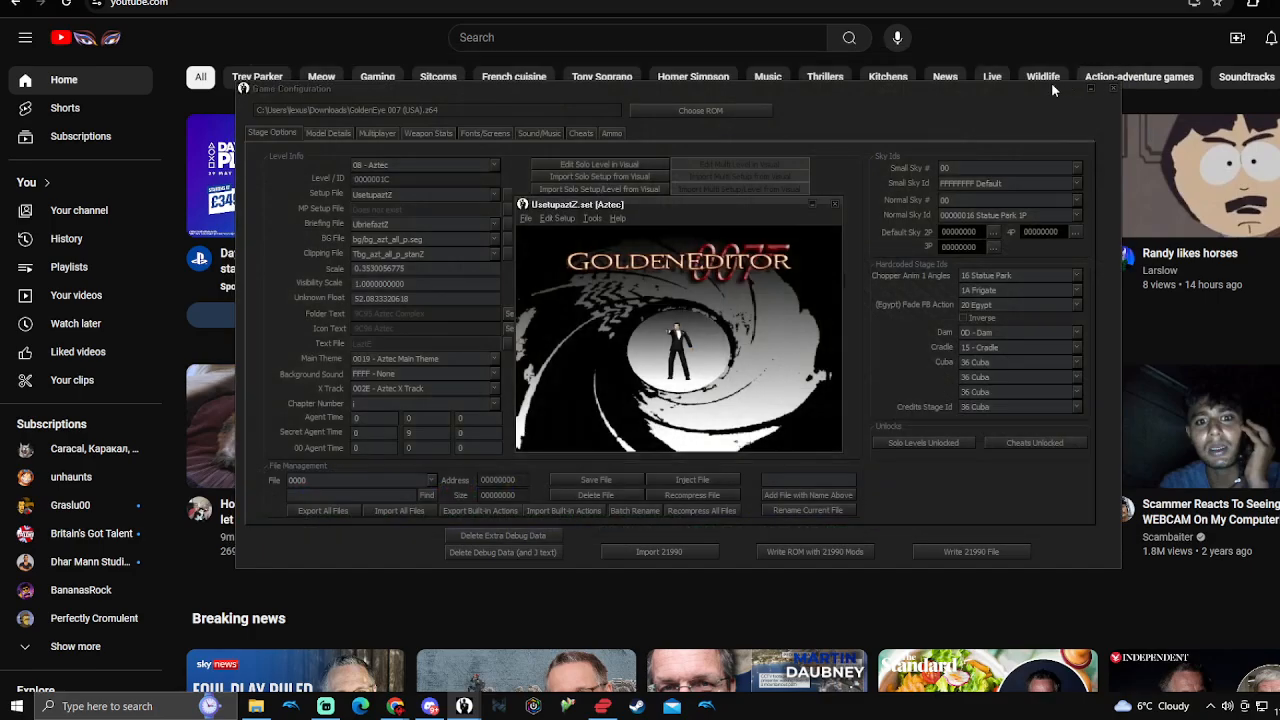
left_click(831, 165)
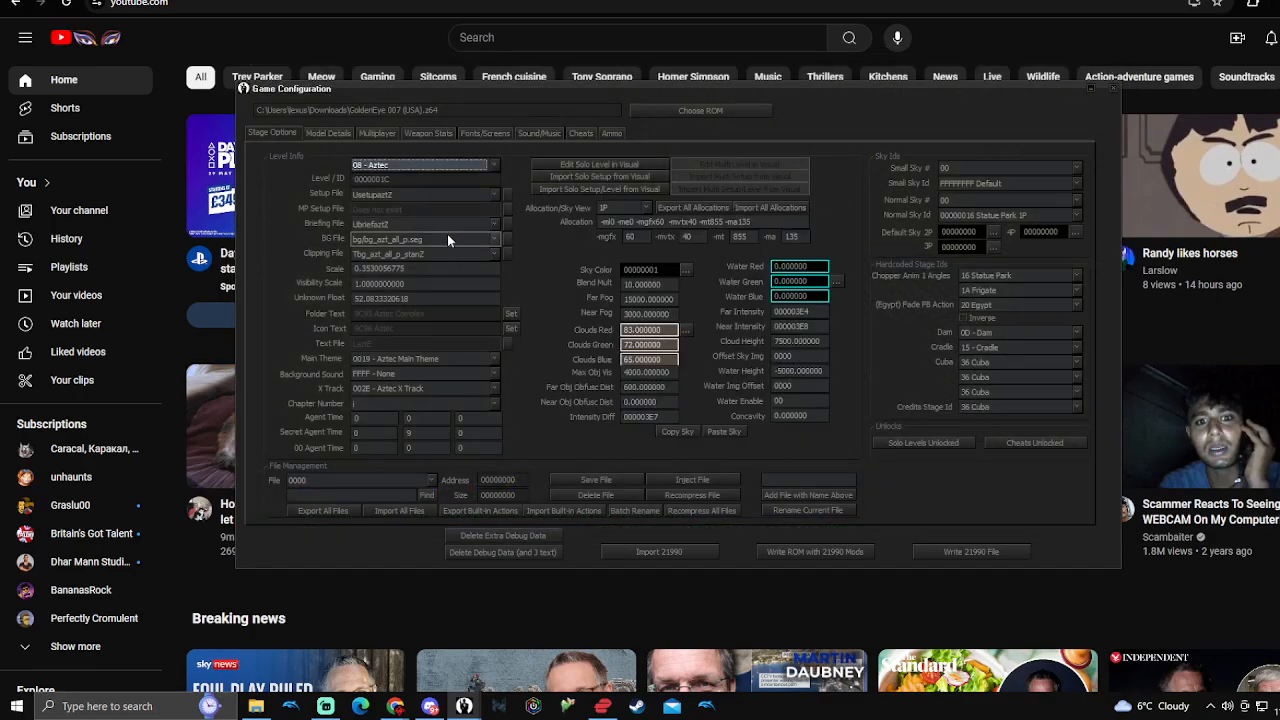
left_click(508, 193)
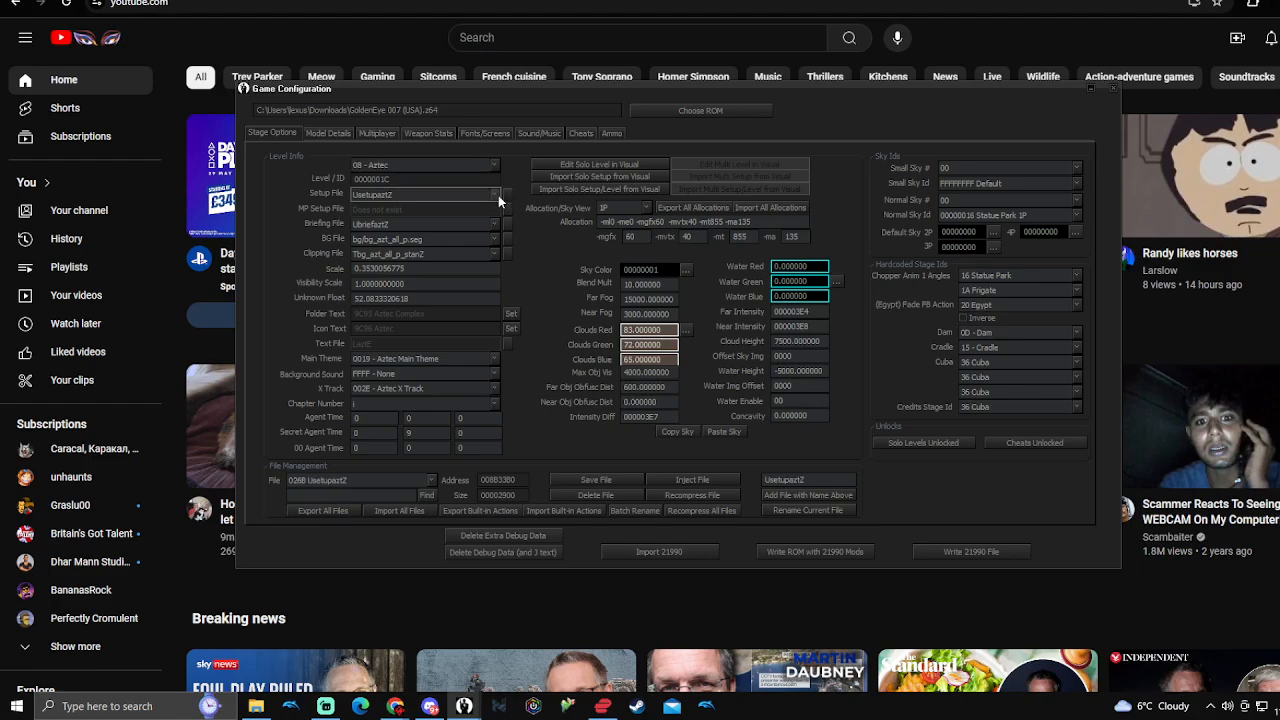
left_click(375, 405)
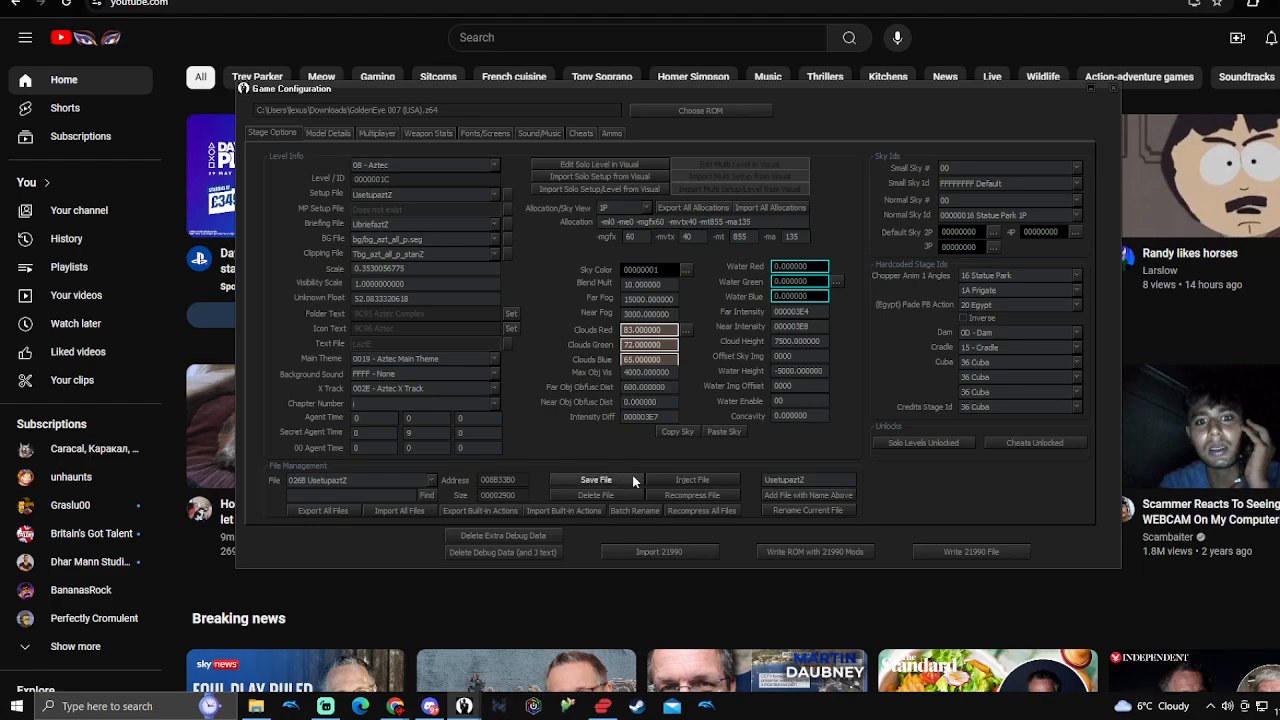
Inject UsetupaztZ.set from the Level Backups 3 folder into Aztec's setup file entry
left_click(688, 481)
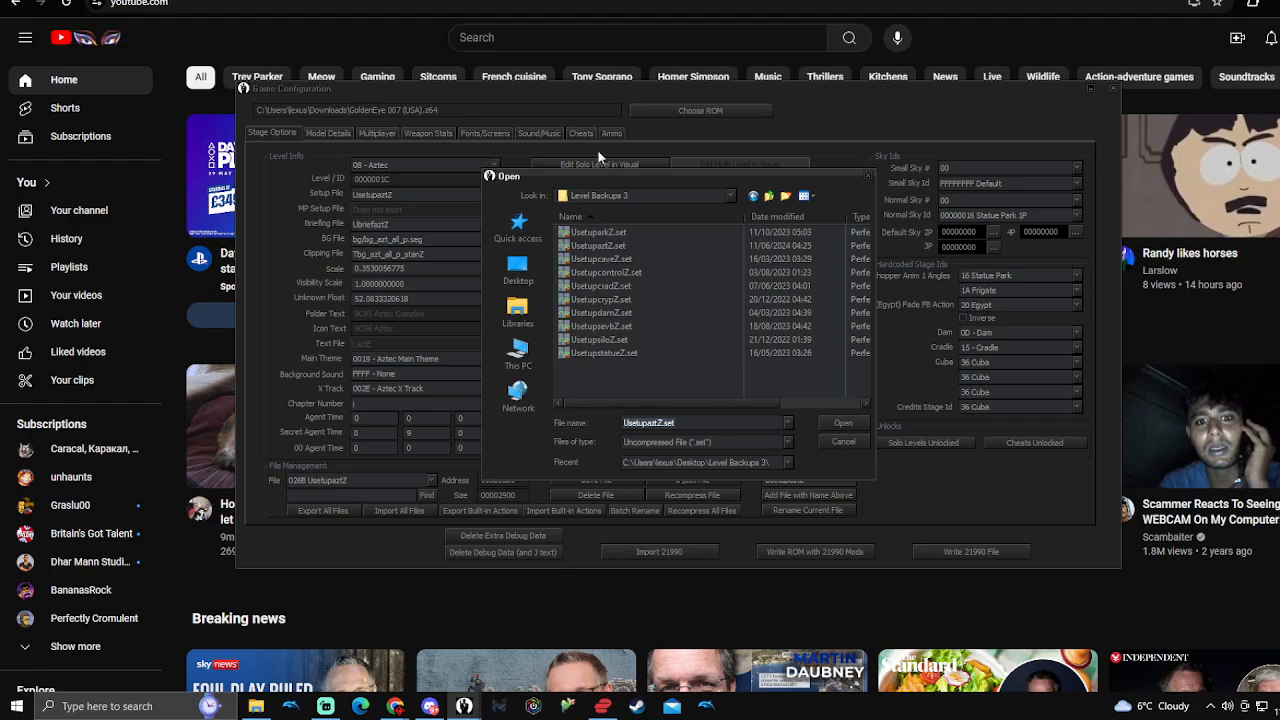
left_click(846, 423)
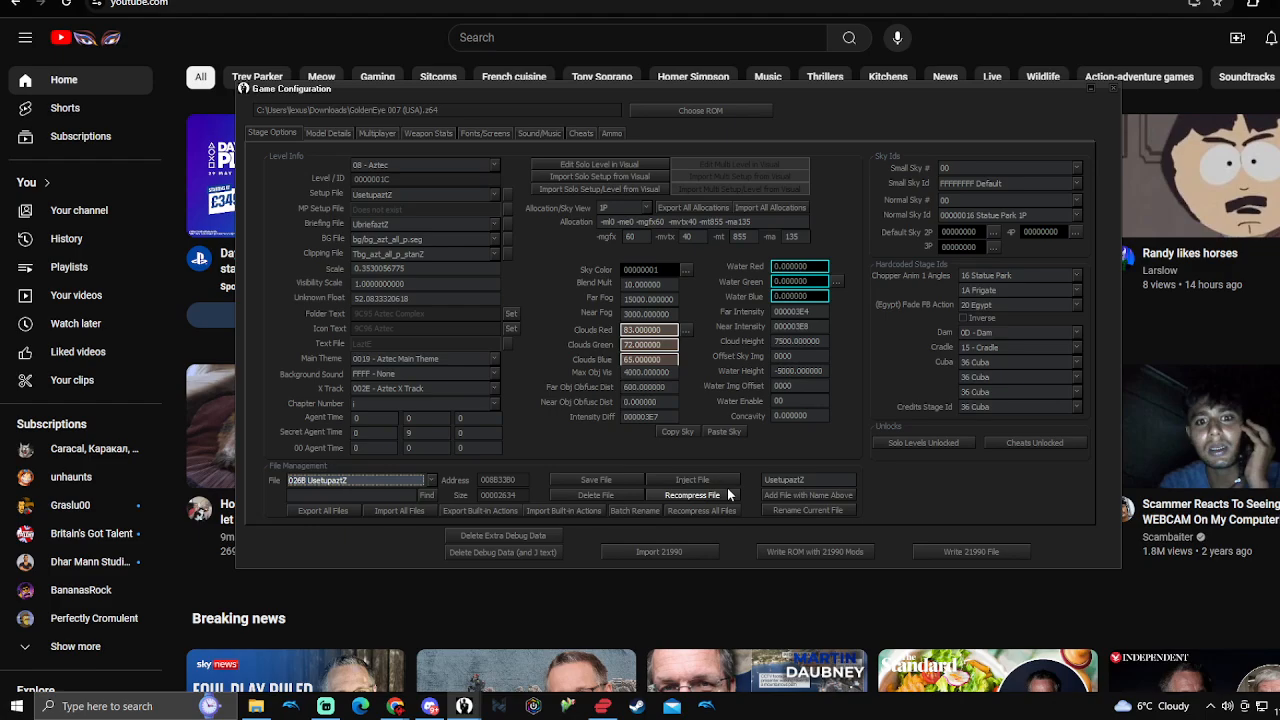
Try to write the ROM with 21990 mods to the Downloads folder as ActBlockTest.z64
left_click(791, 550)
left_click(718, 197)
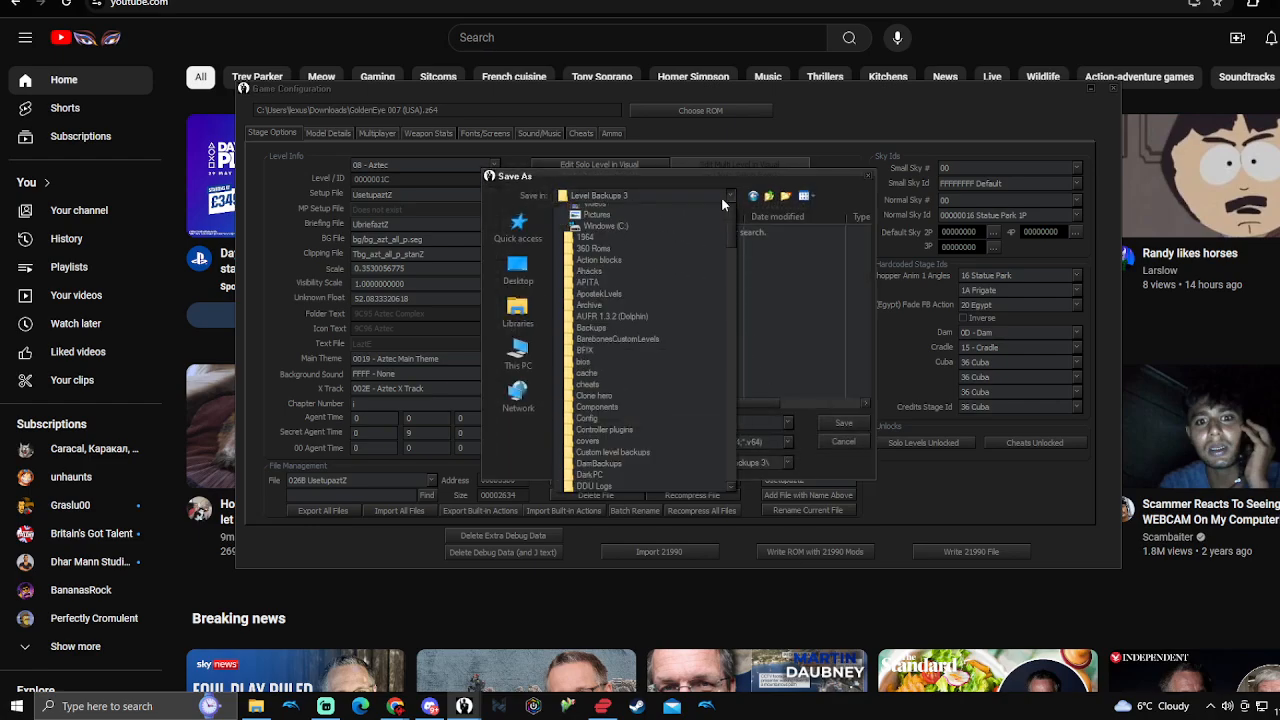
scroll(650, 284, "up", 1)
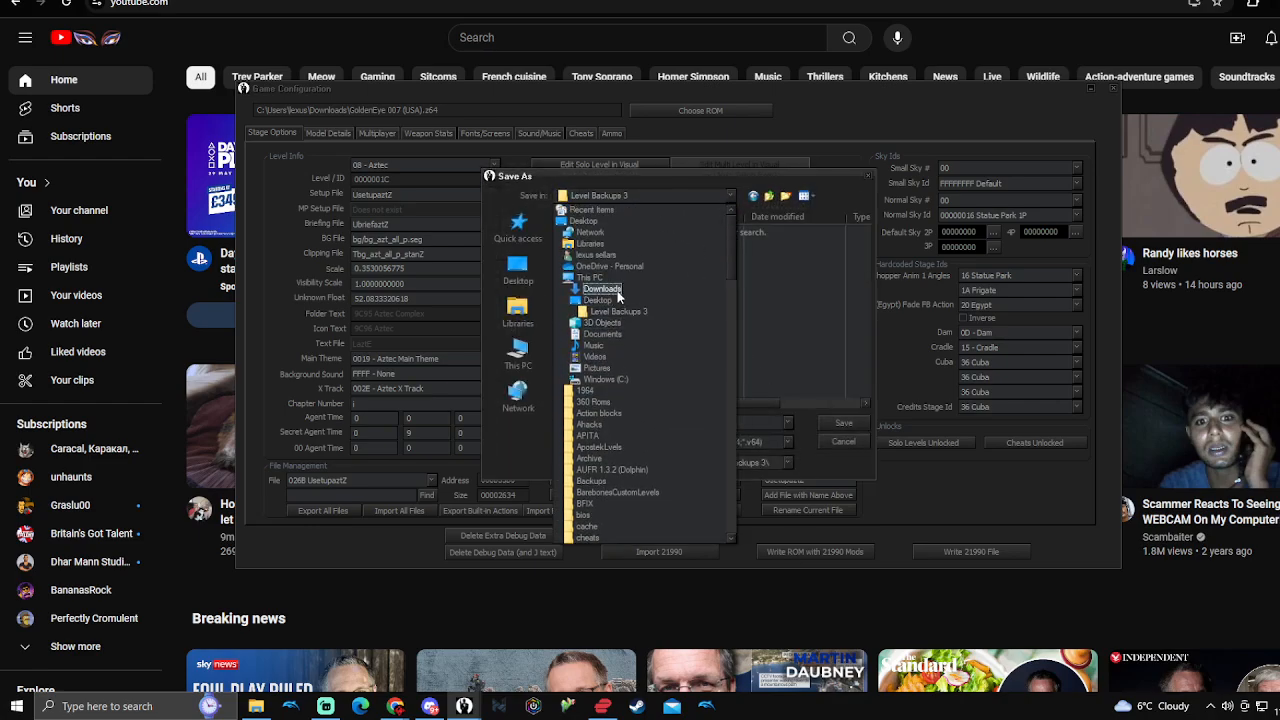
left_click(630, 288)
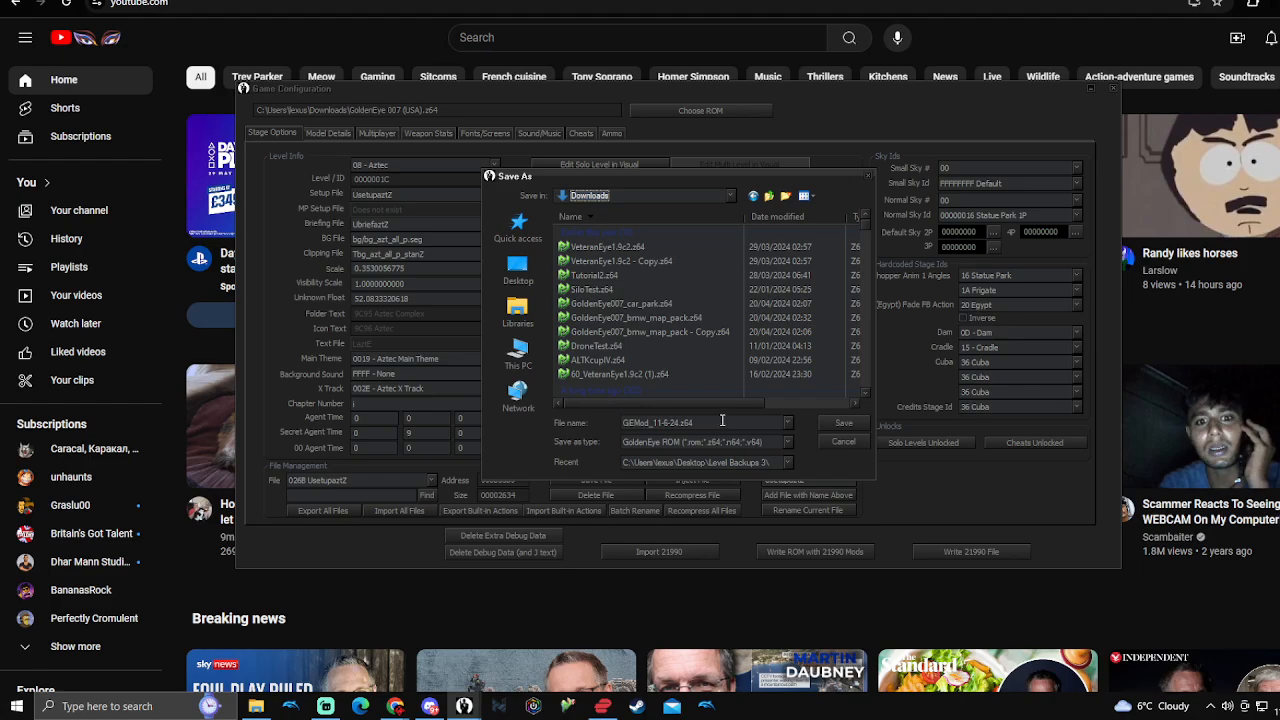
left_click(722, 422)
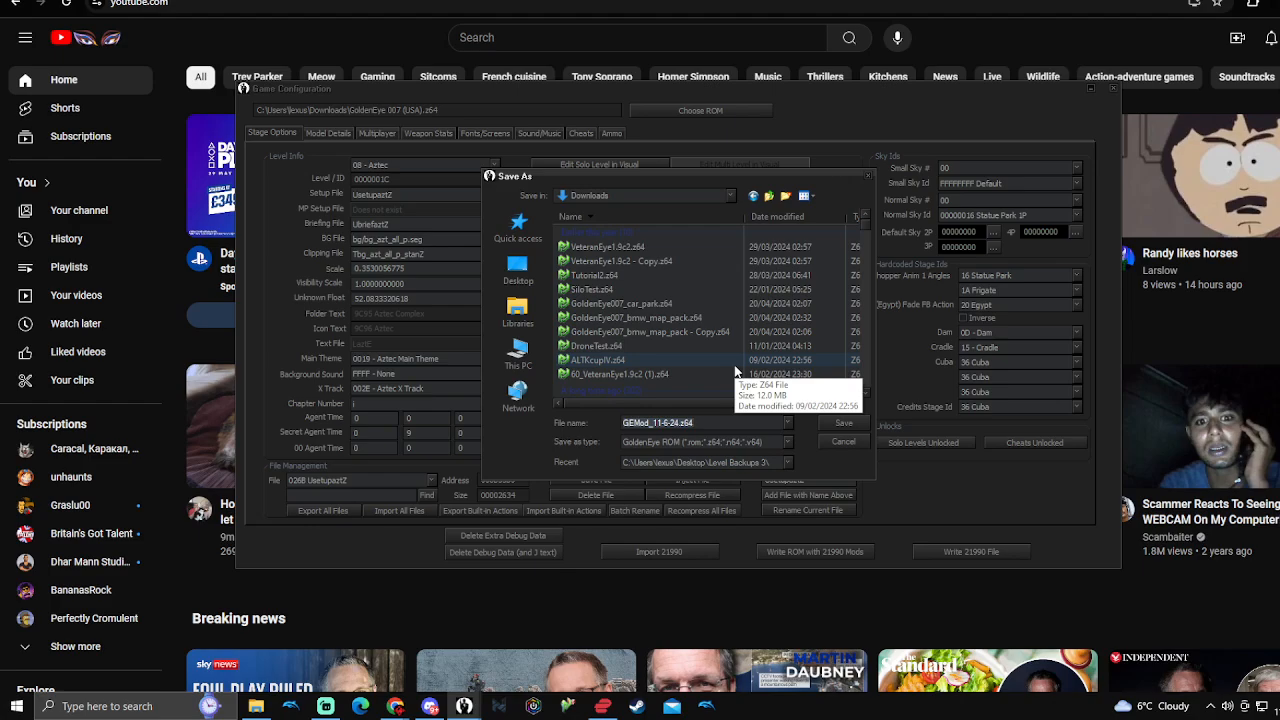
key("BackSpace")
type("AztBlockTest")
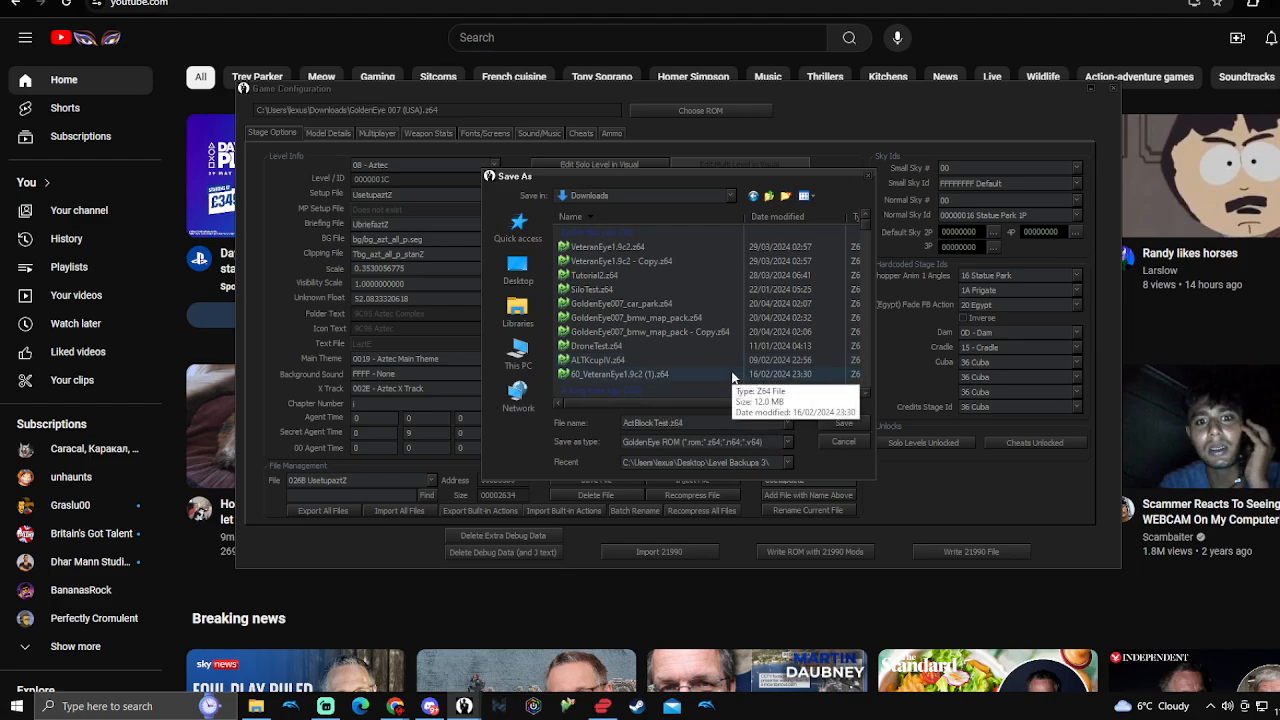
left_click(836, 425)
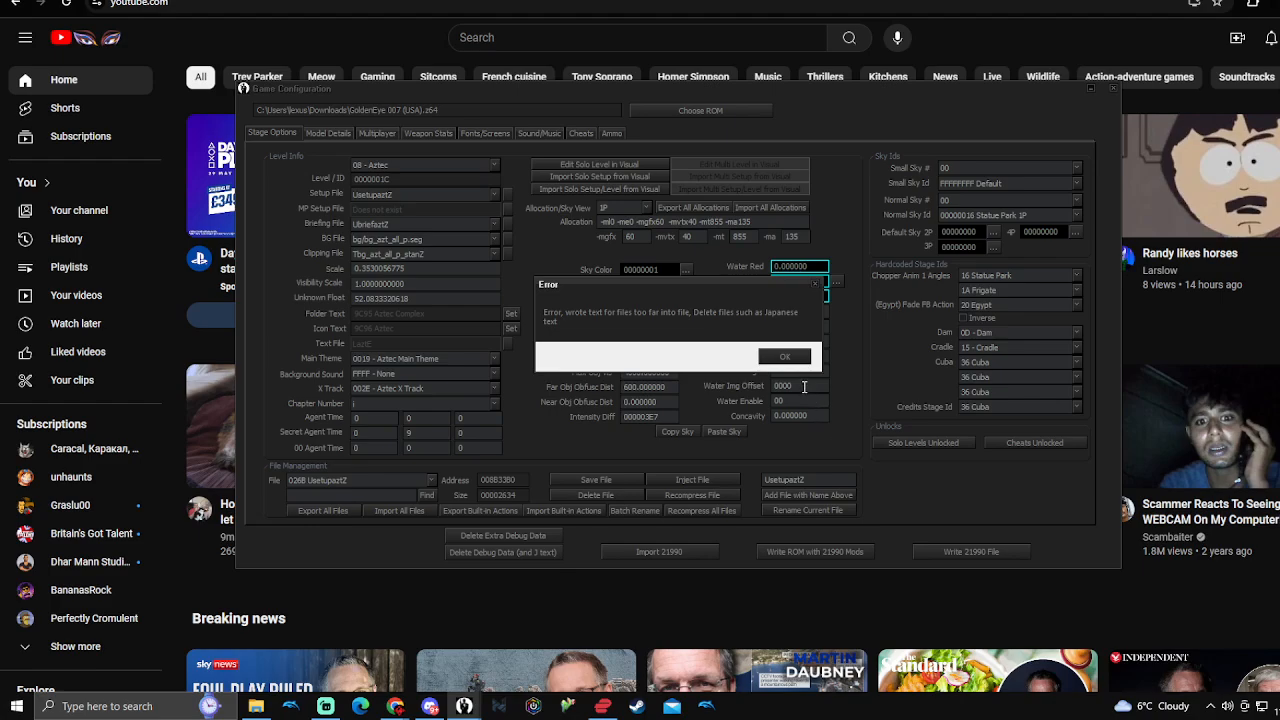
left_click(788, 357)
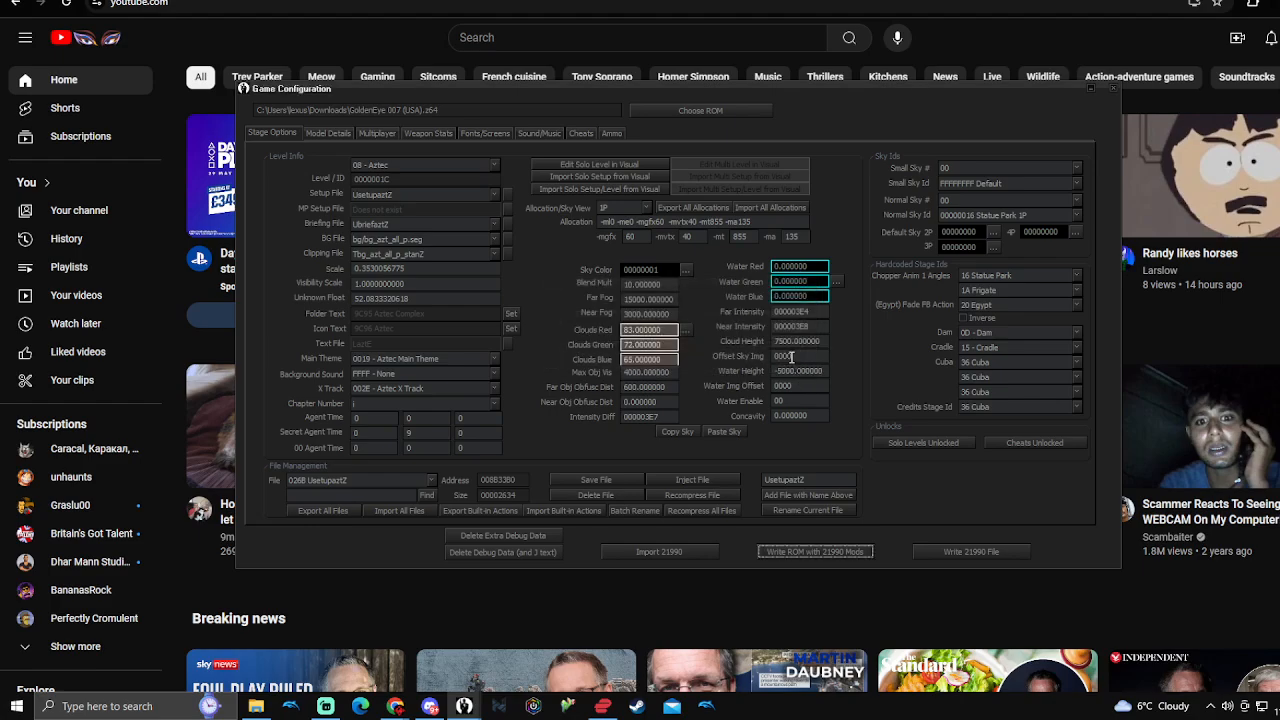
Delete the debug data and 3 text files, and write the ROM with 21990 mods over ActBlockTest.z64 in Downloads
left_click(492, 552)
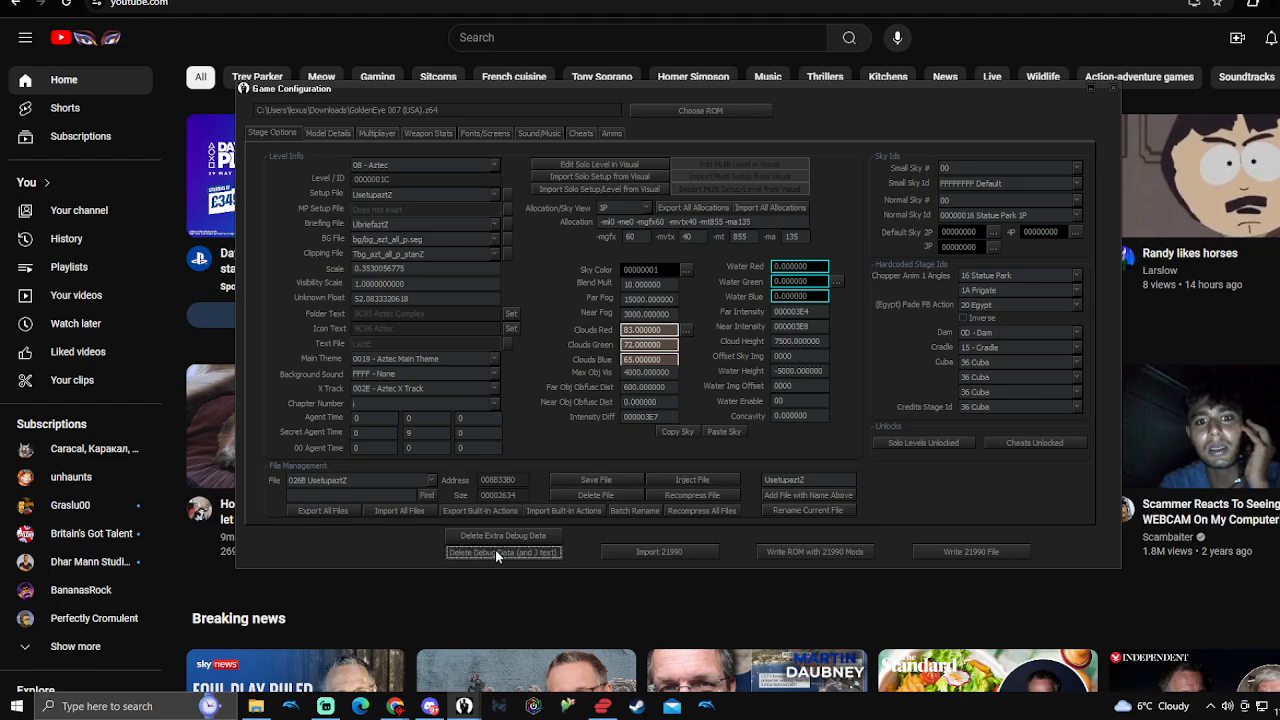
left_click(729, 357)
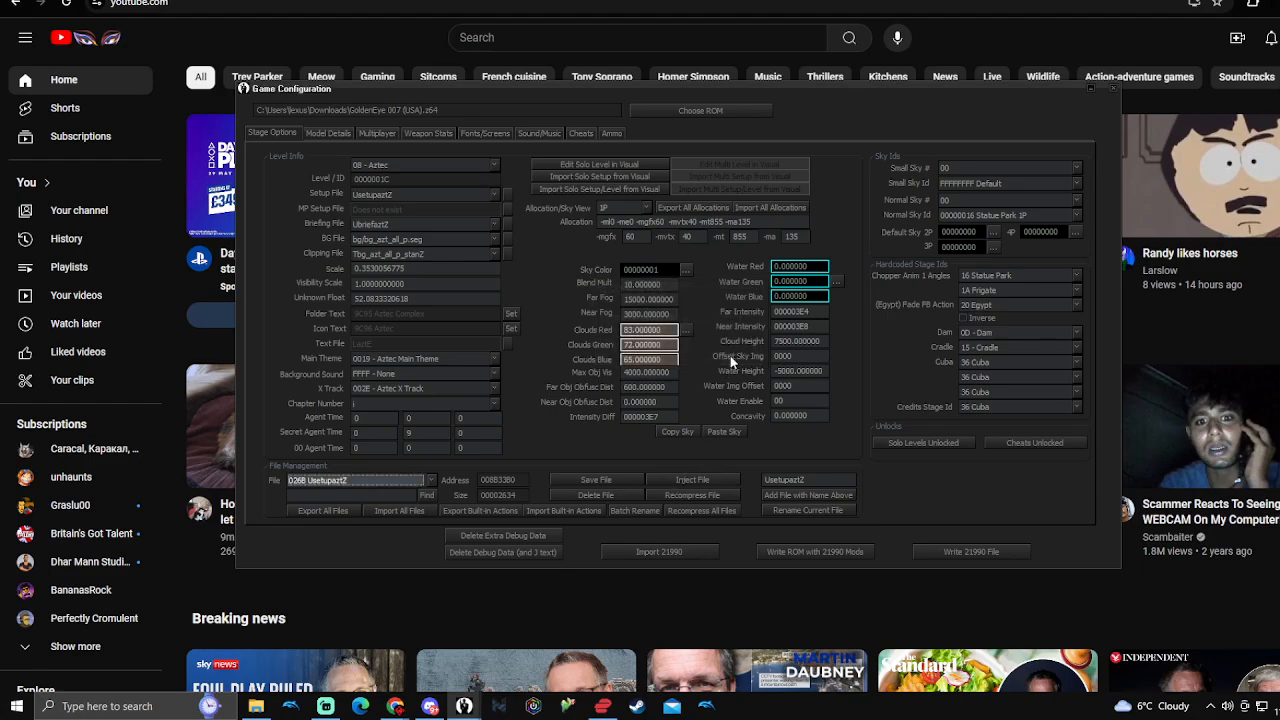
left_click(790, 550)
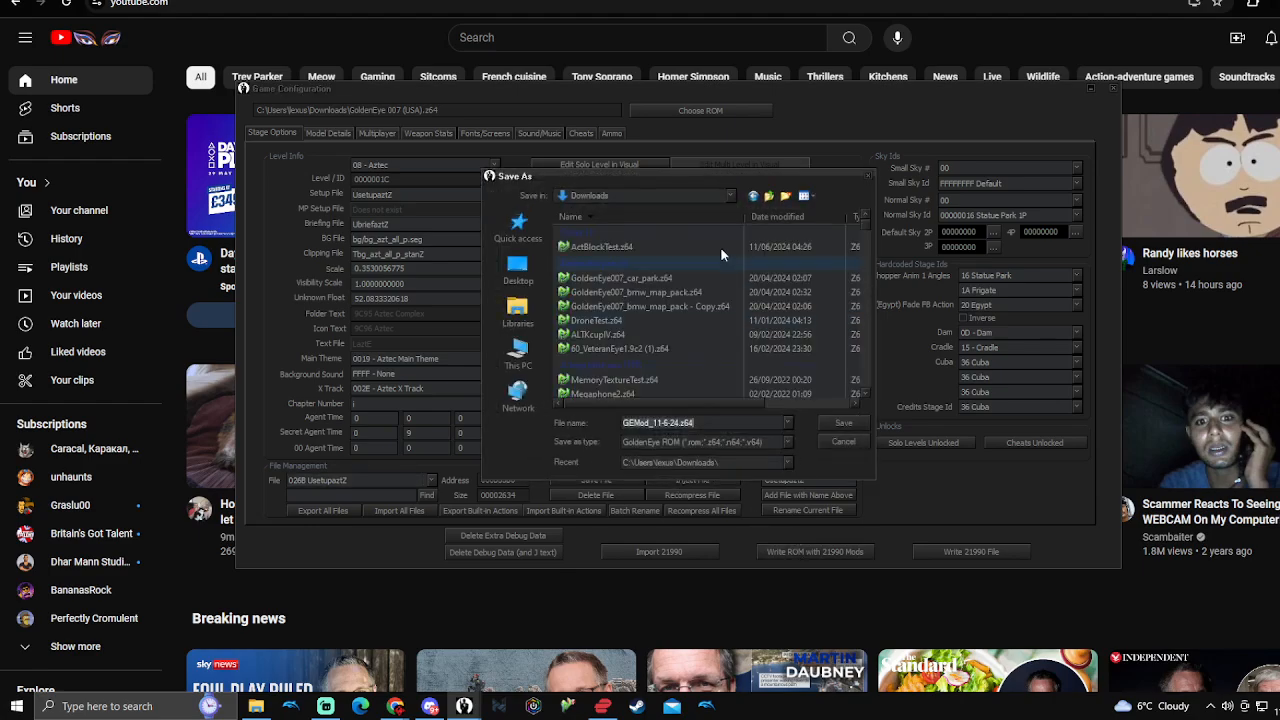
left_click(670, 247)
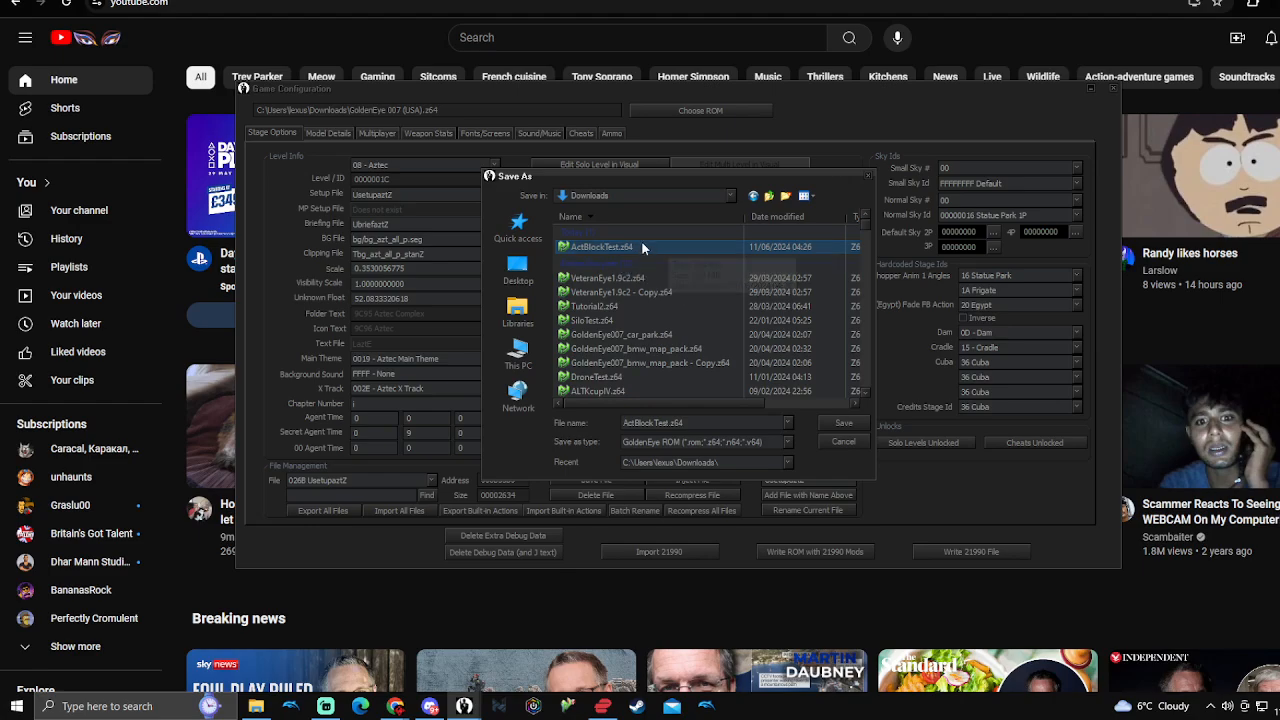
left_click(843, 423)
left_click(709, 325)
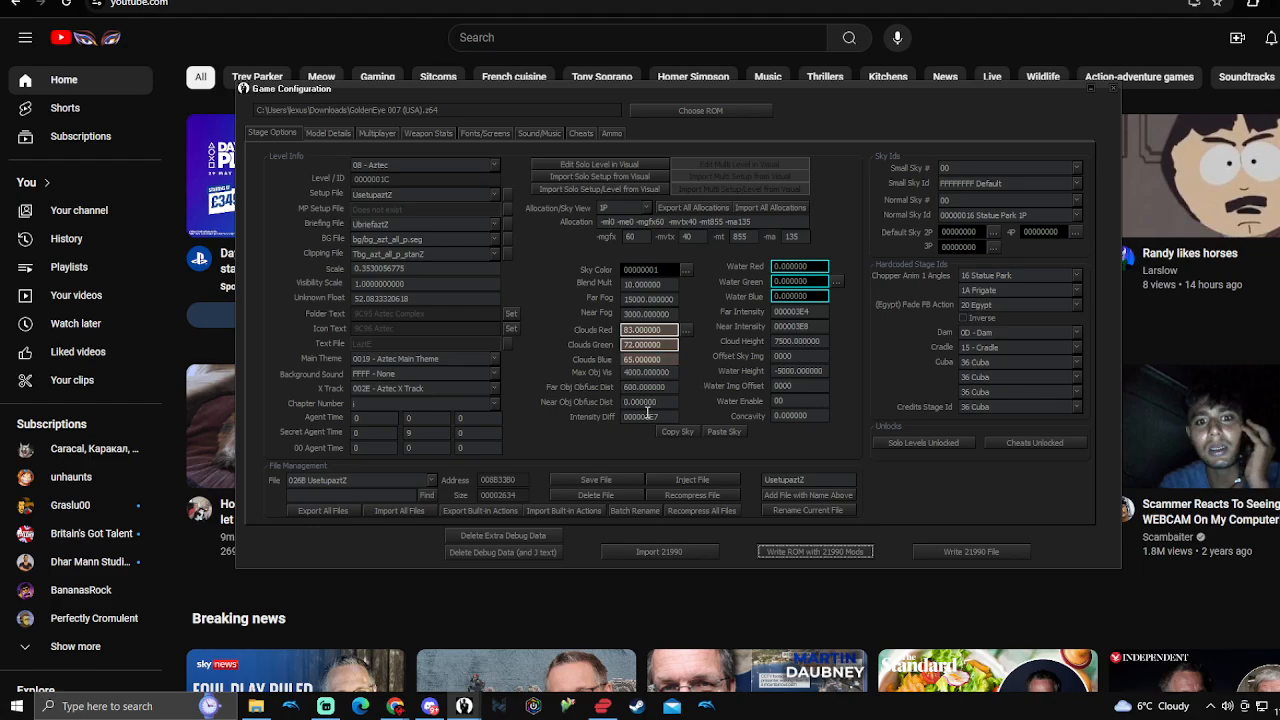
Switch to the N64 emulator and load the ROM ActBlockTest.z64 from the Downloads folder
left_click(498, 706)
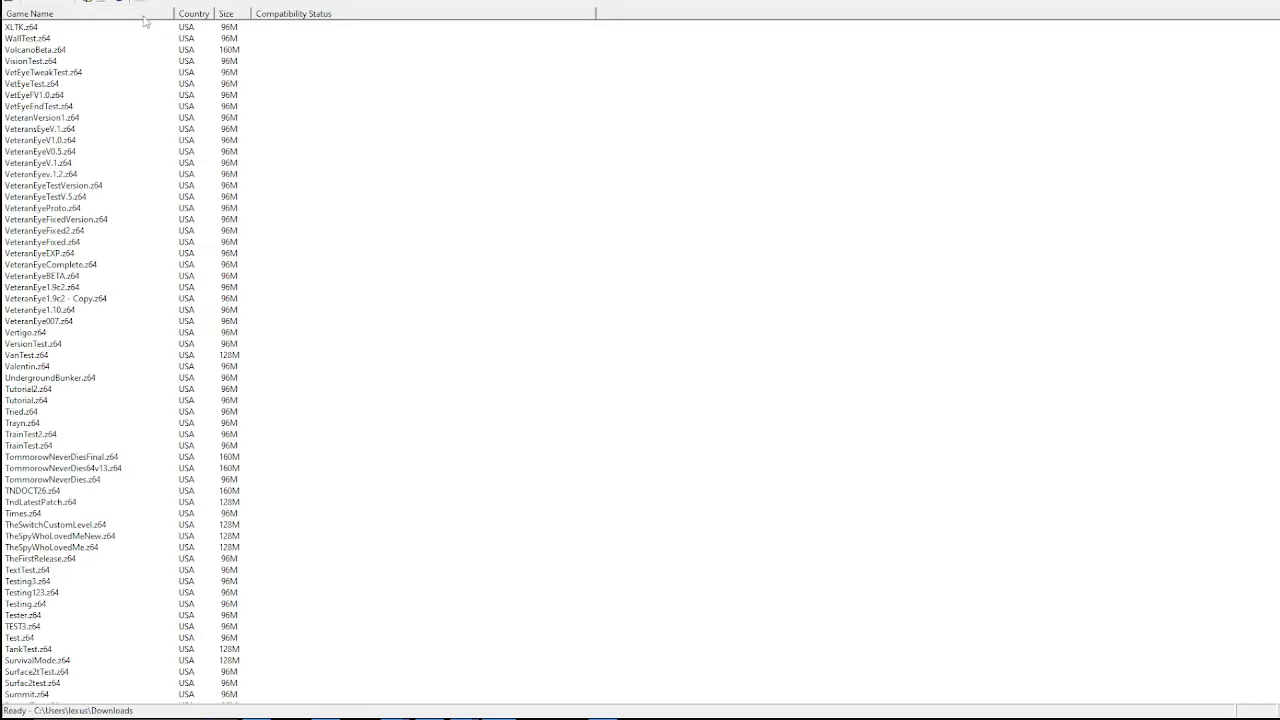
left_click(12, 1)
left_click(30, 3)
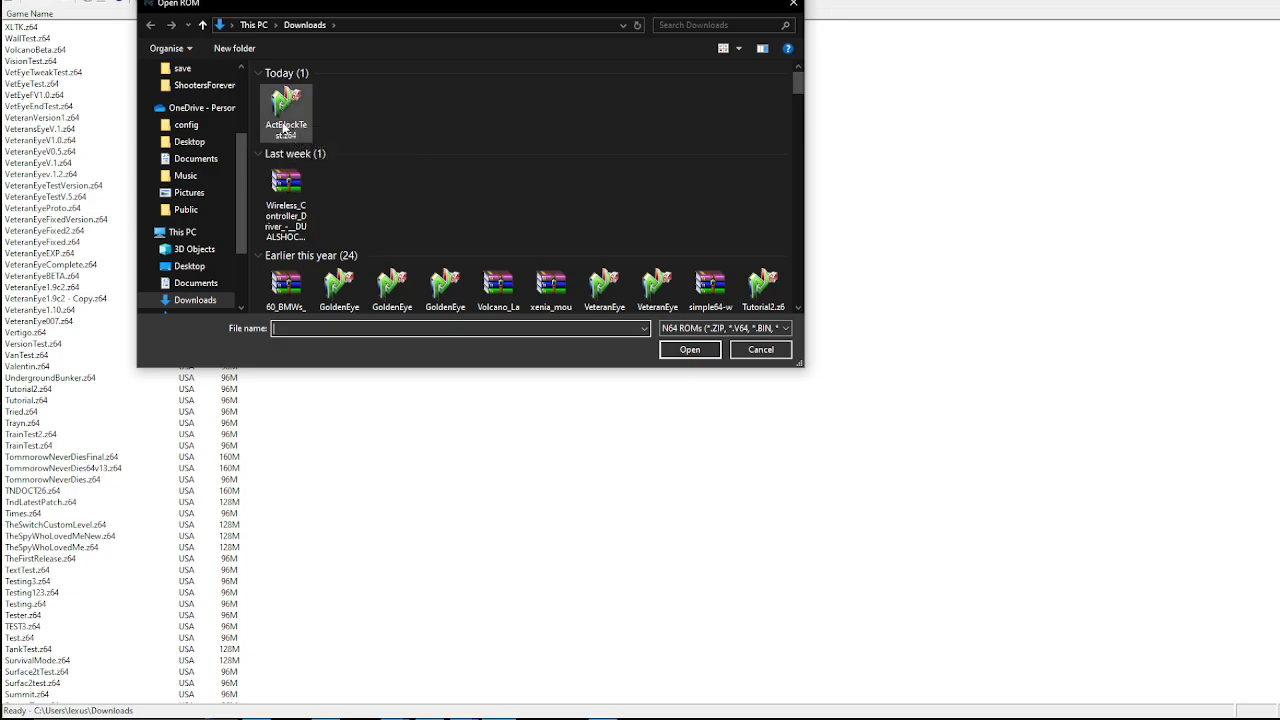
left_click(288, 127)
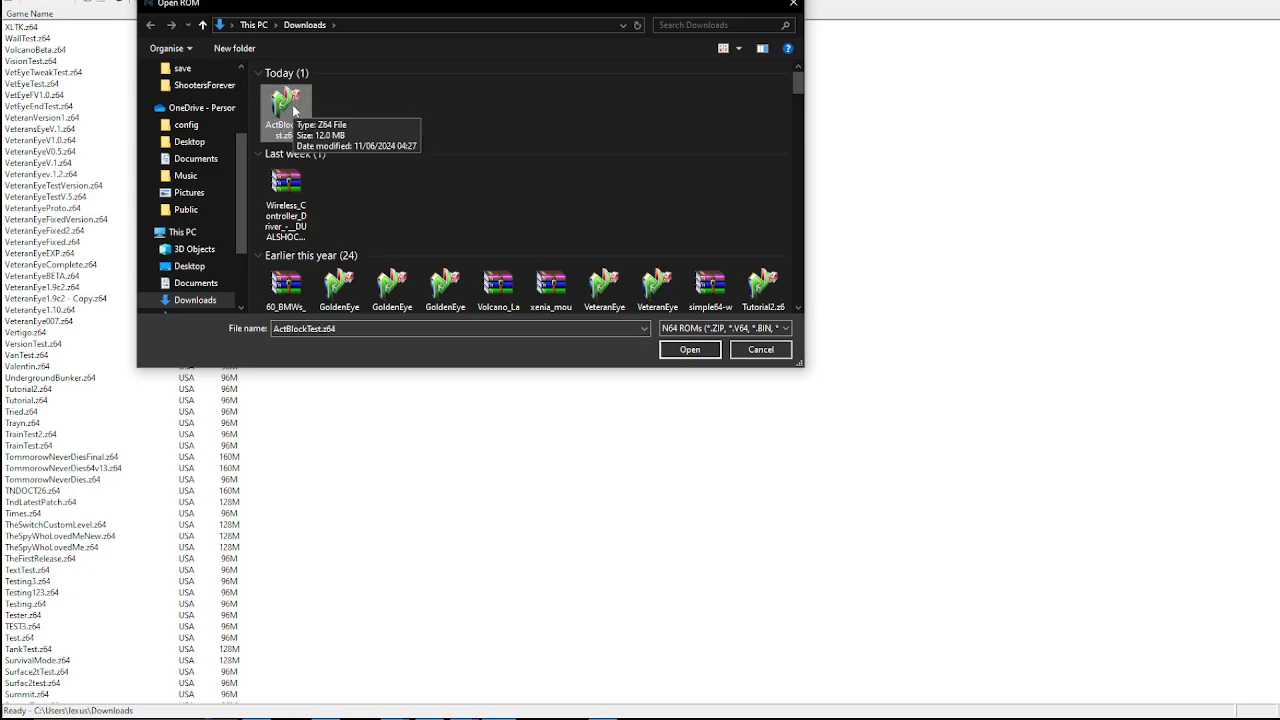
left_click(695, 352)
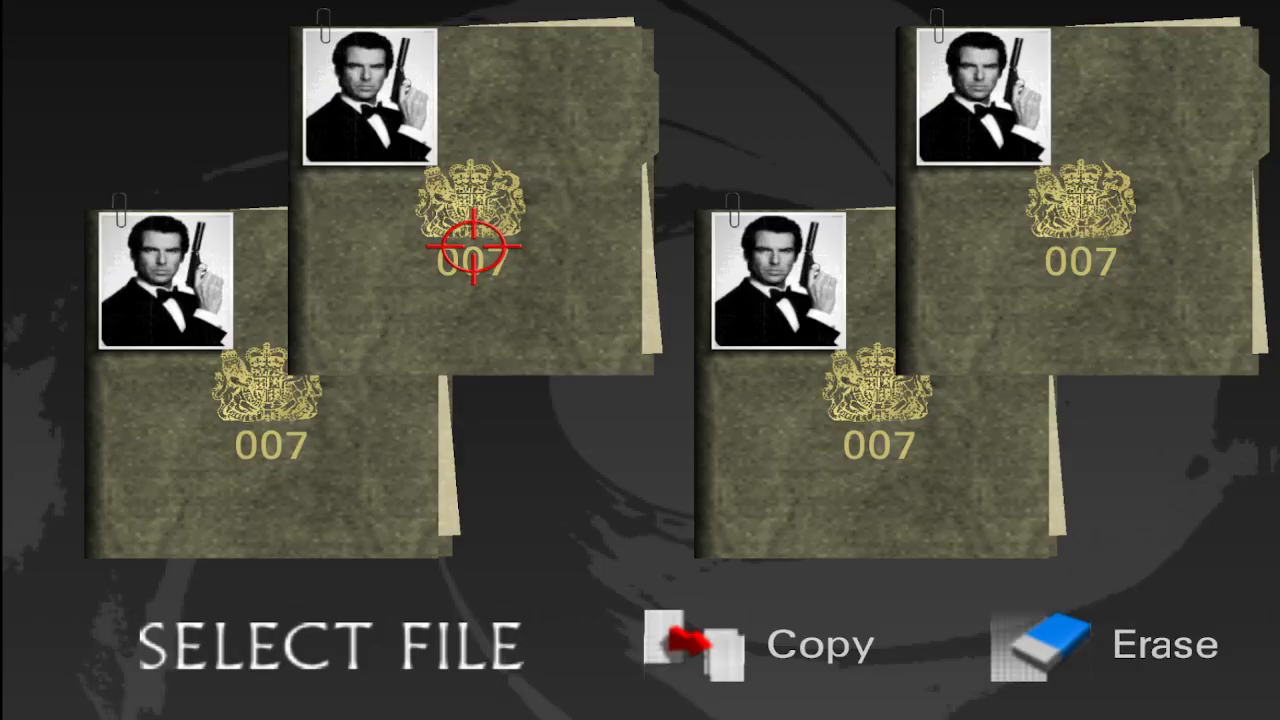
Open a 007 save file, enable the Invincible cheat and return to the file's main options
left_click(474, 246)
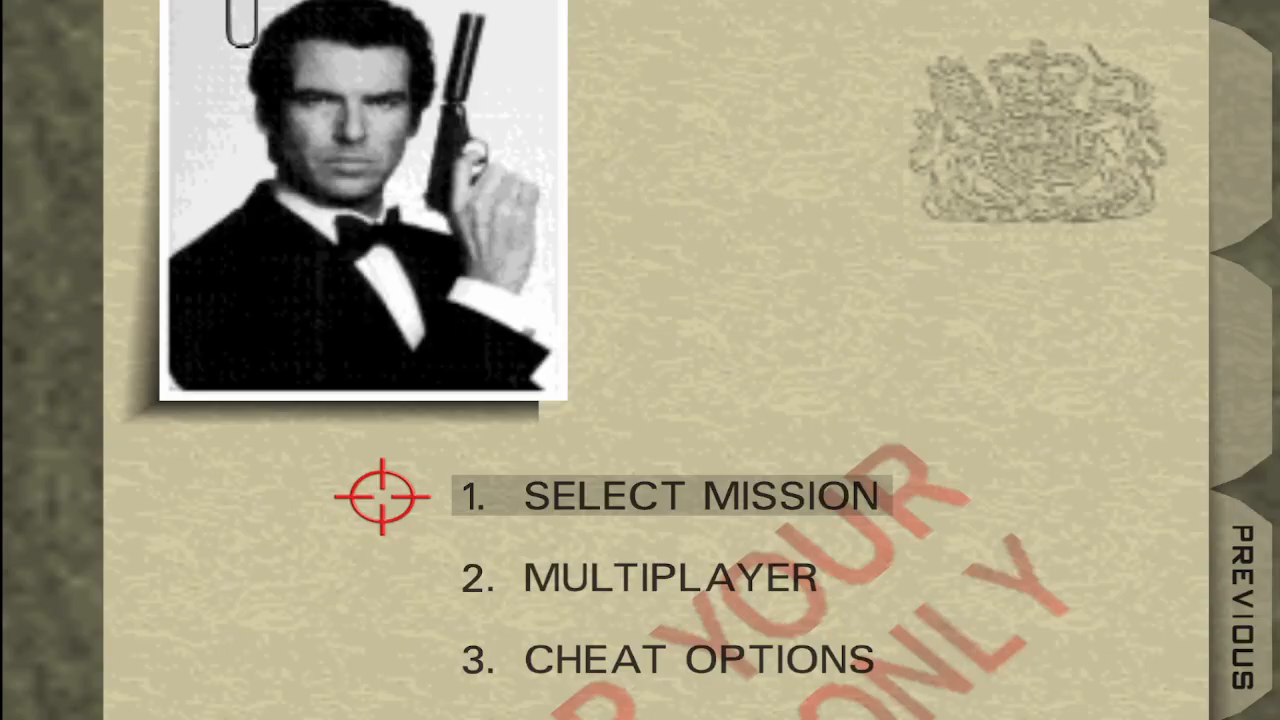
left_click(423, 686)
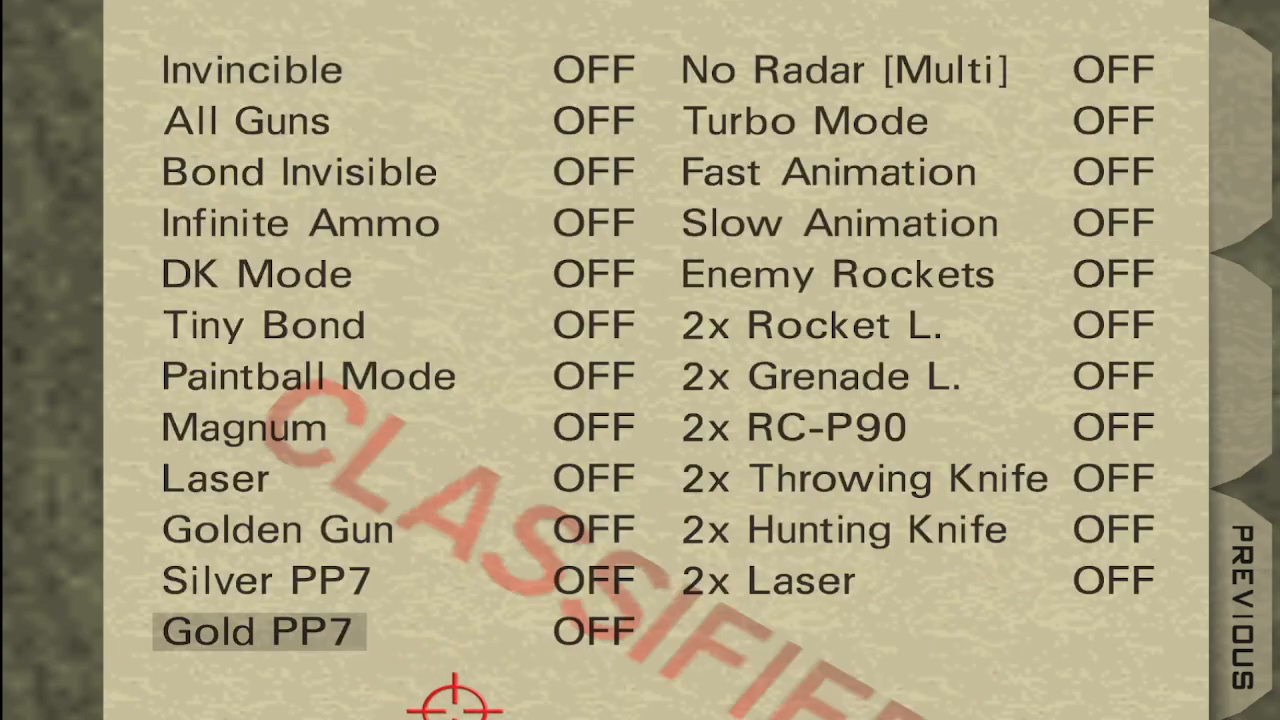
left_click(445, 91)
left_click(1230, 600)
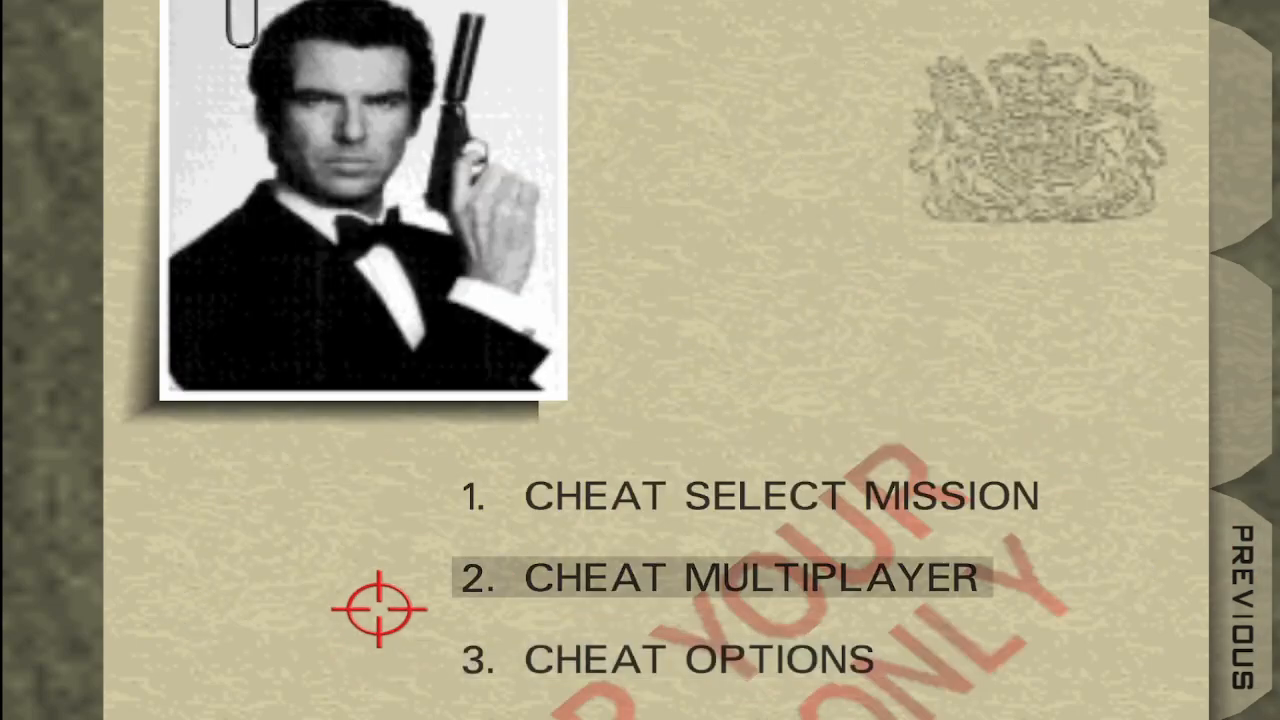
Start the Aztec level through cheat mission selection
left_click(374, 500)
left_click(860, 595)
left_click(320, 548)
left_click(1272, 209)
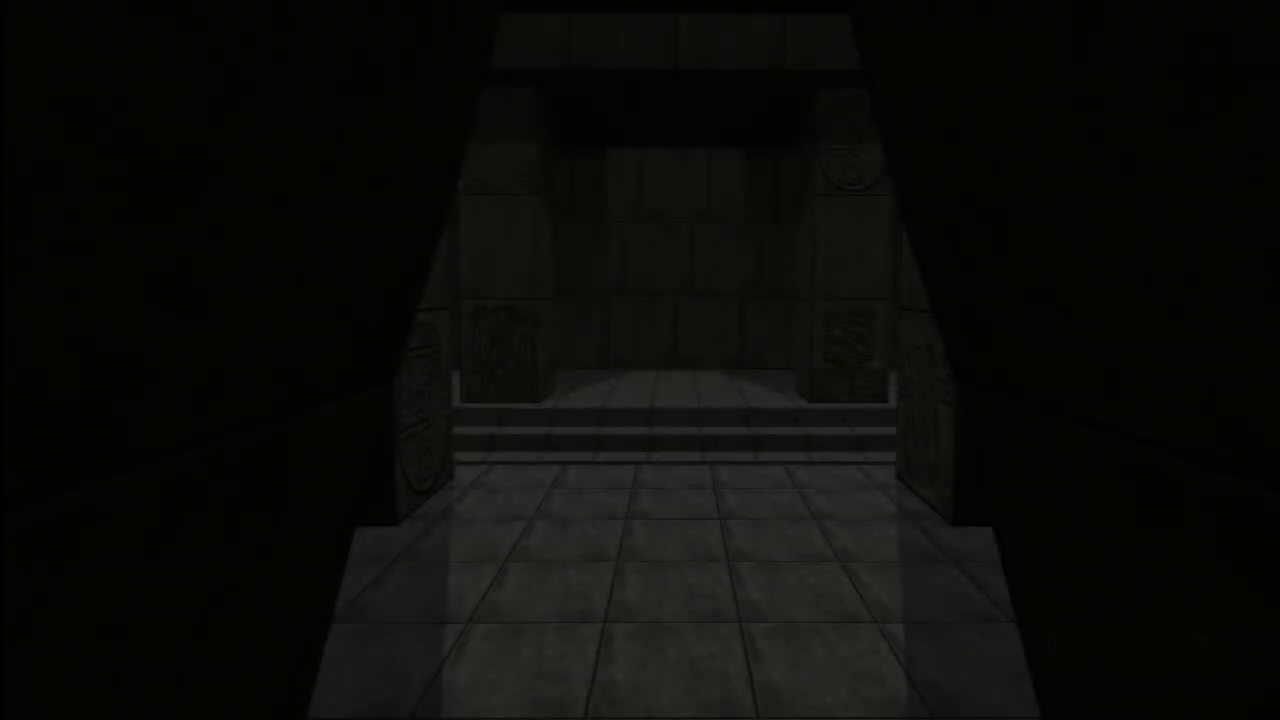
Approach the yellow-suited guards in Aztec's starting area and examine how they behave with the reused action block
key("w")
key("w")
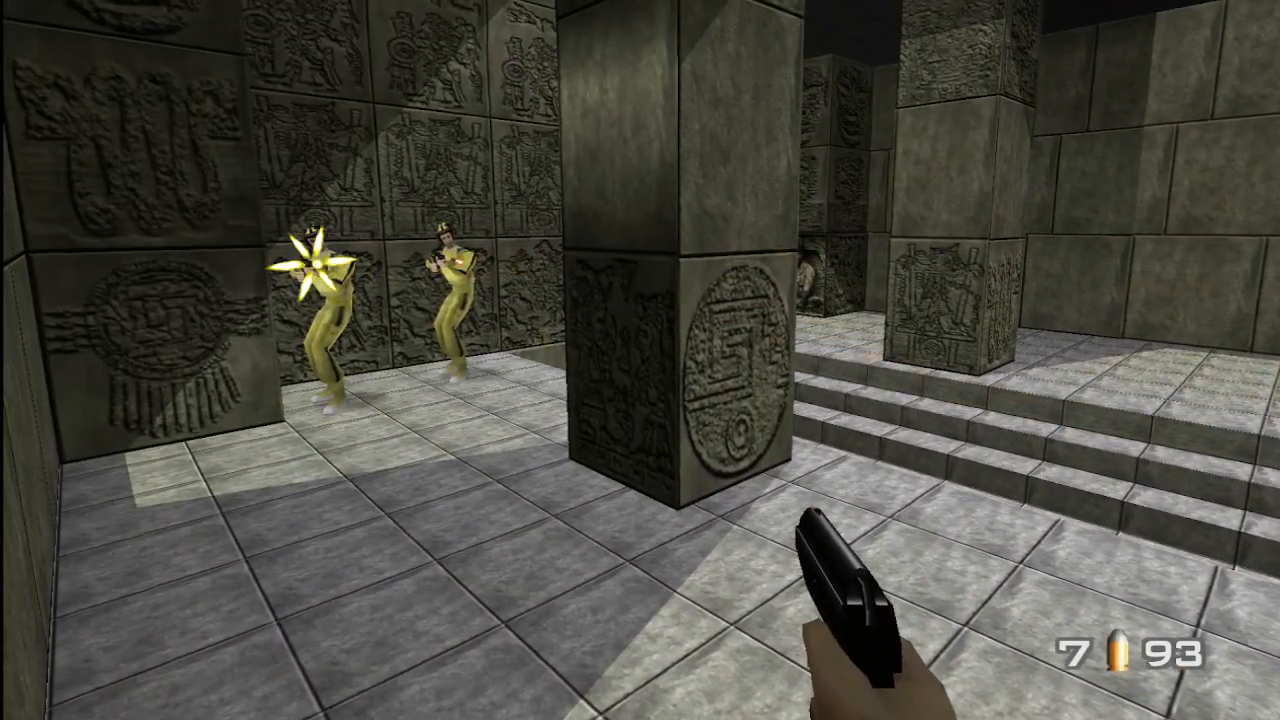
key("d")
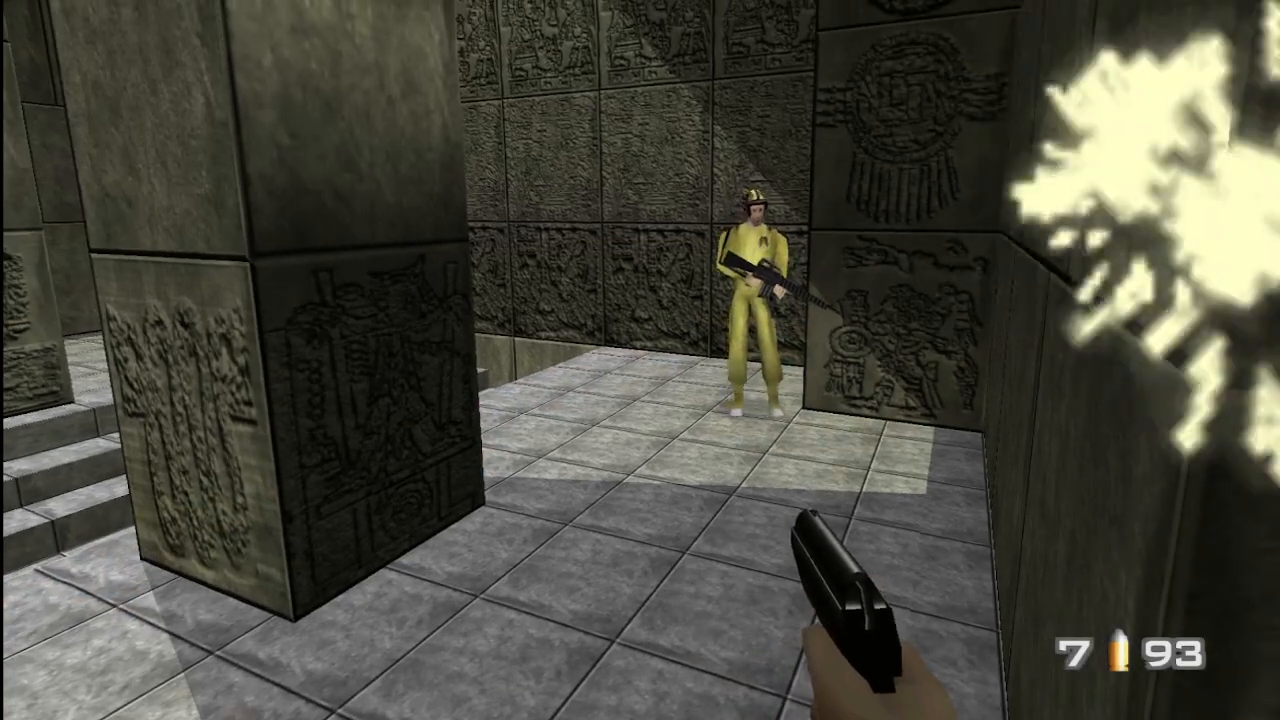
key("w")
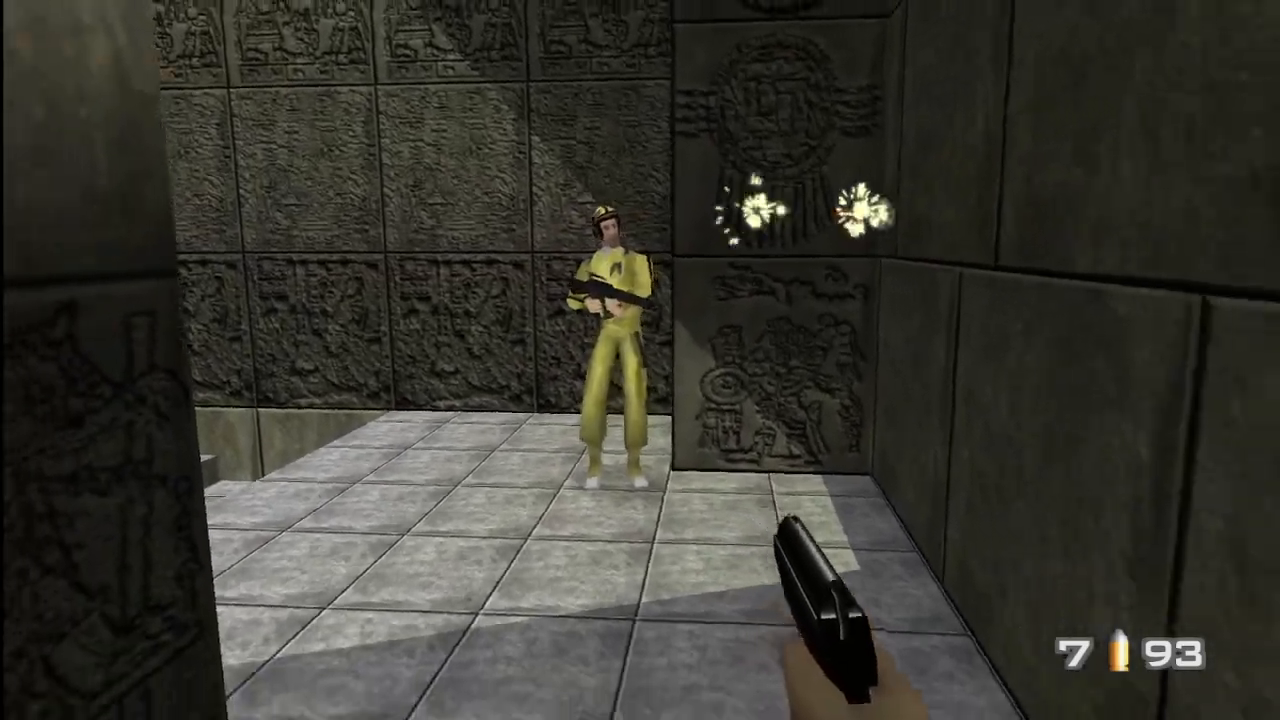
key("s")
key("d")
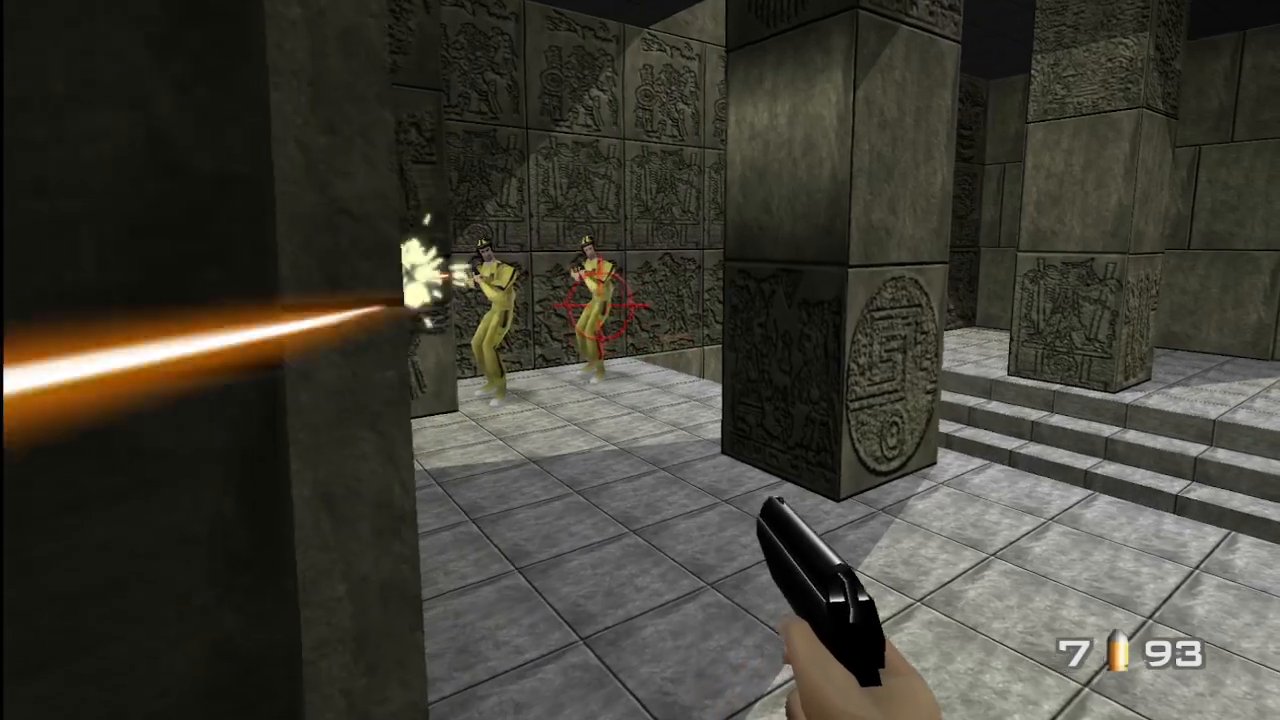
Shoot the farther of the two yellow-suited guards by the carved wall, and reload the pistol
left_click(597, 273)
left_click(597, 273)
left_click(597, 273)
left_click(597, 273)
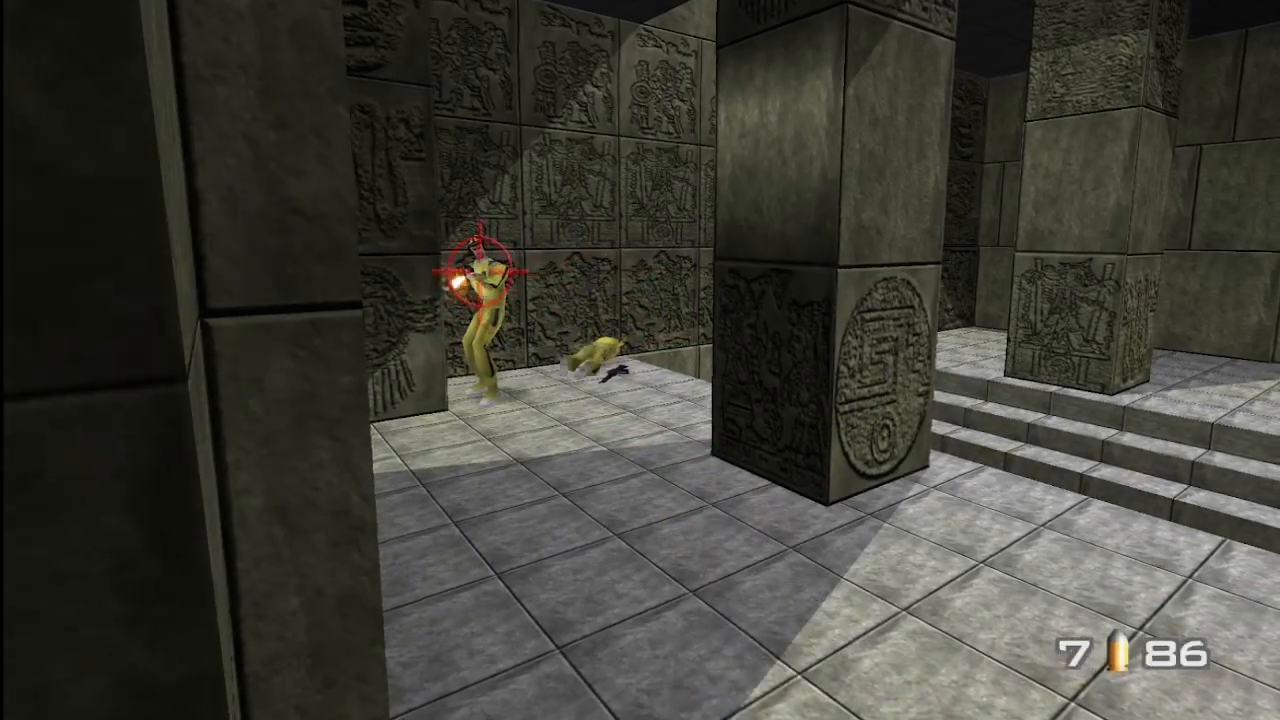
key("r")
Move in and out of cover behind the wall to examine how the remaining yellow-suited guard reacts to being approached
key("s")
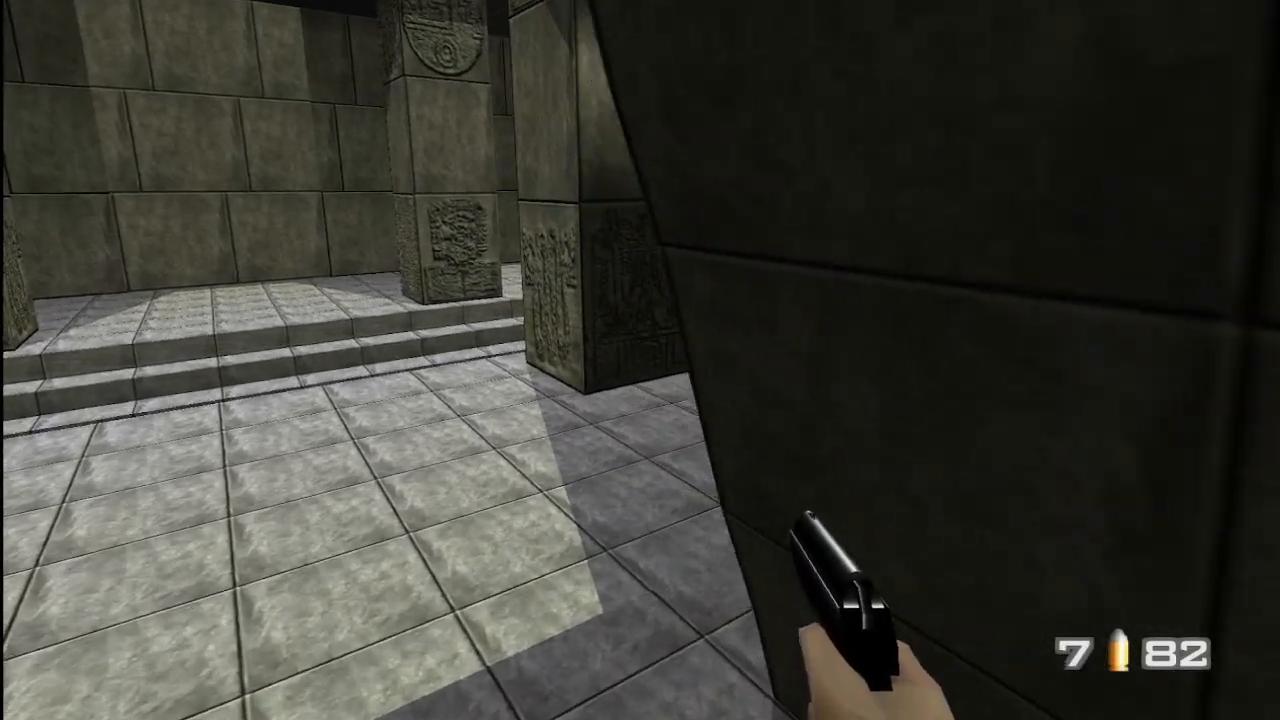
key("w")
key("d")
key("w")
key("a")
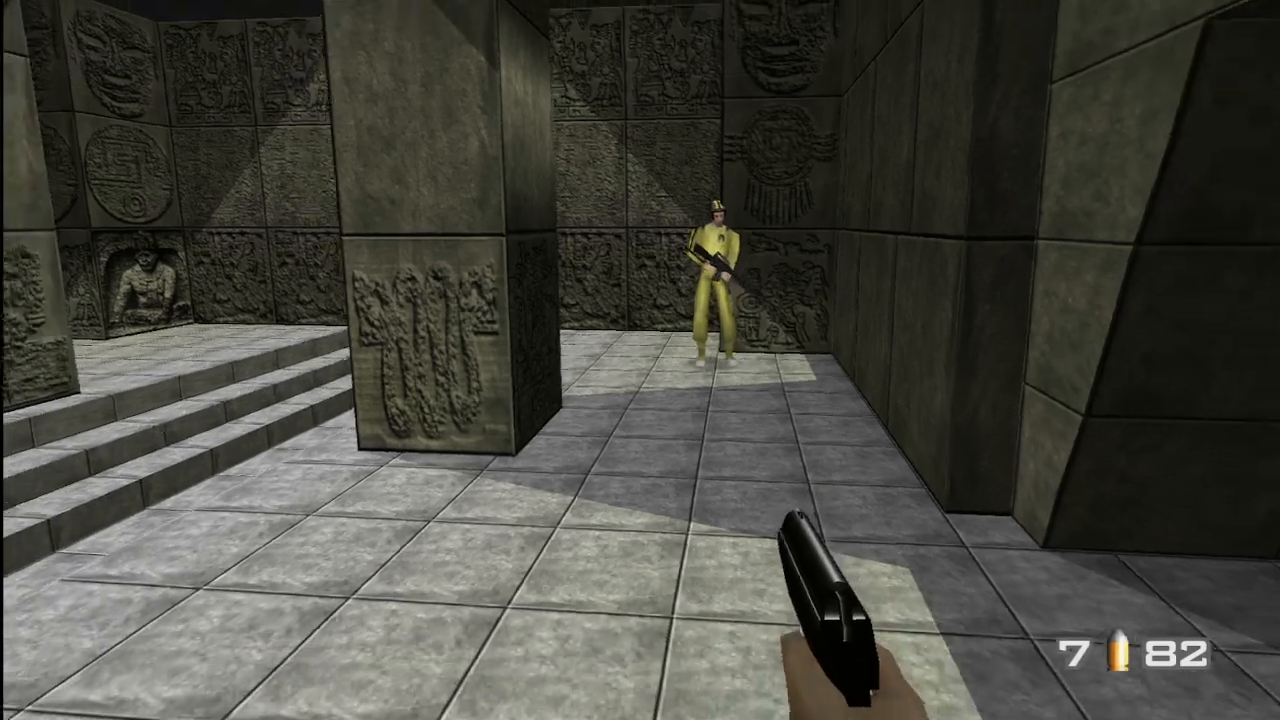
key("d")
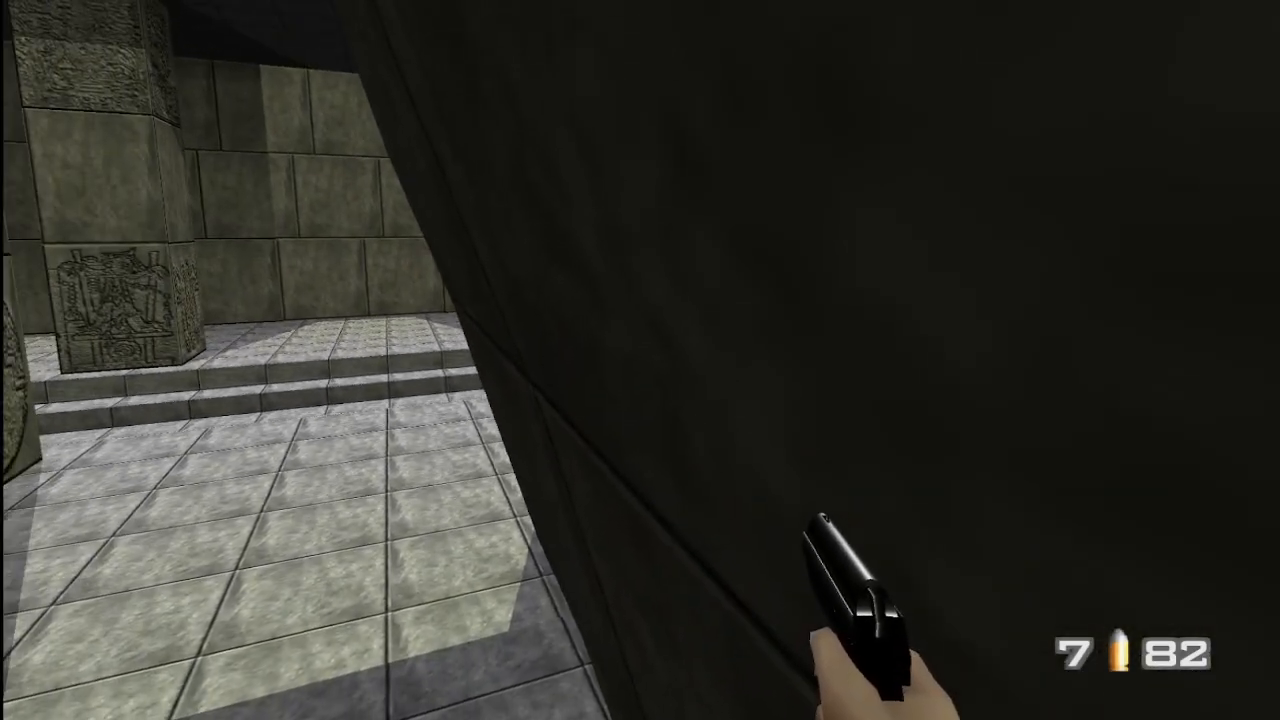
key("a")
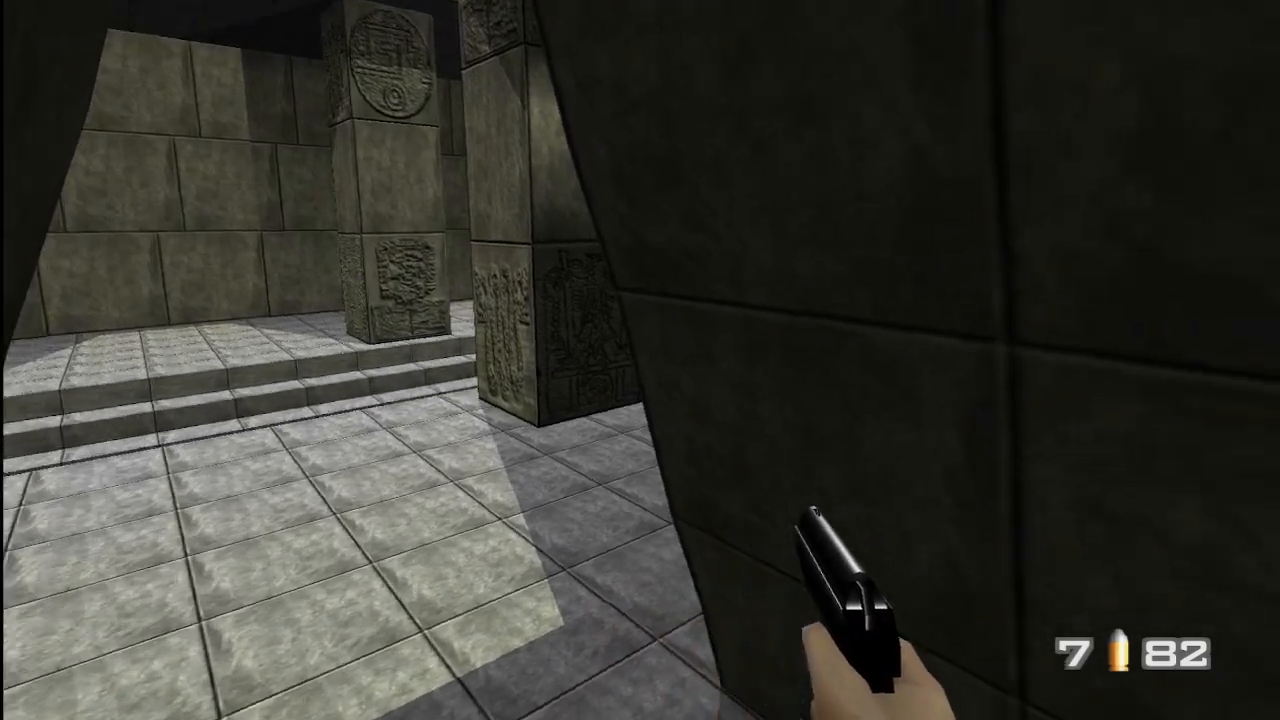
key("a")
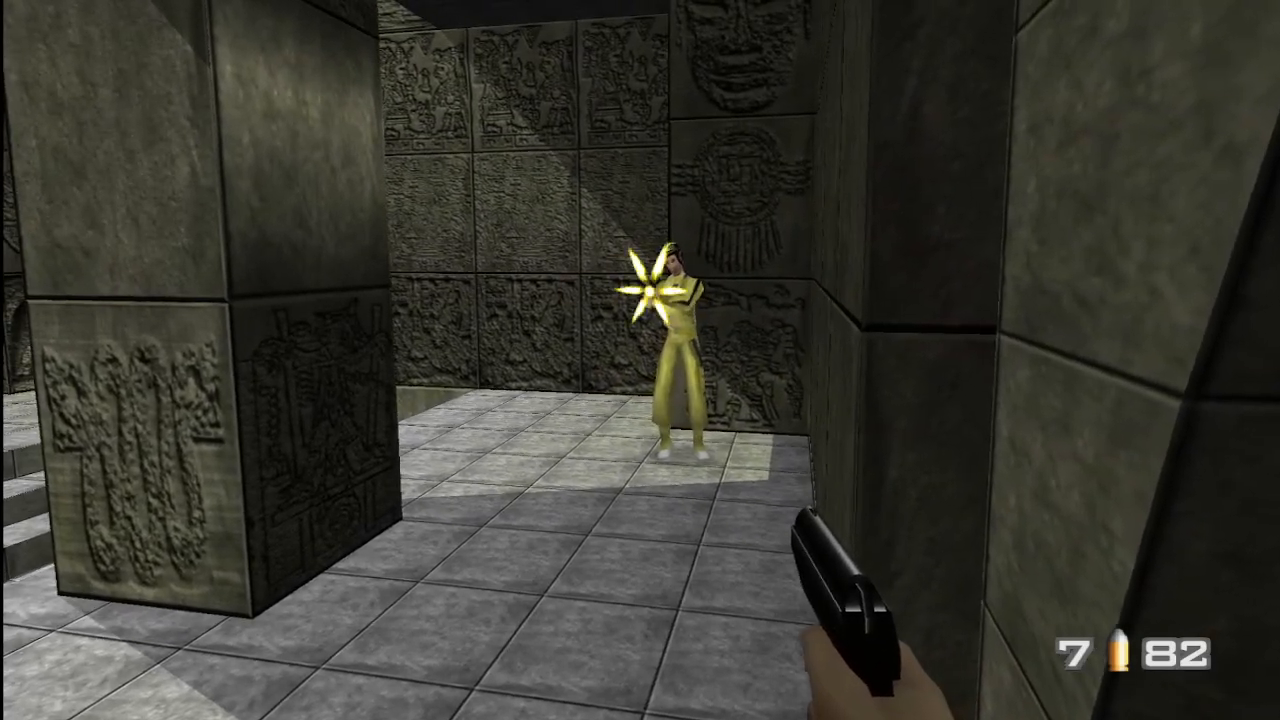
key("d")
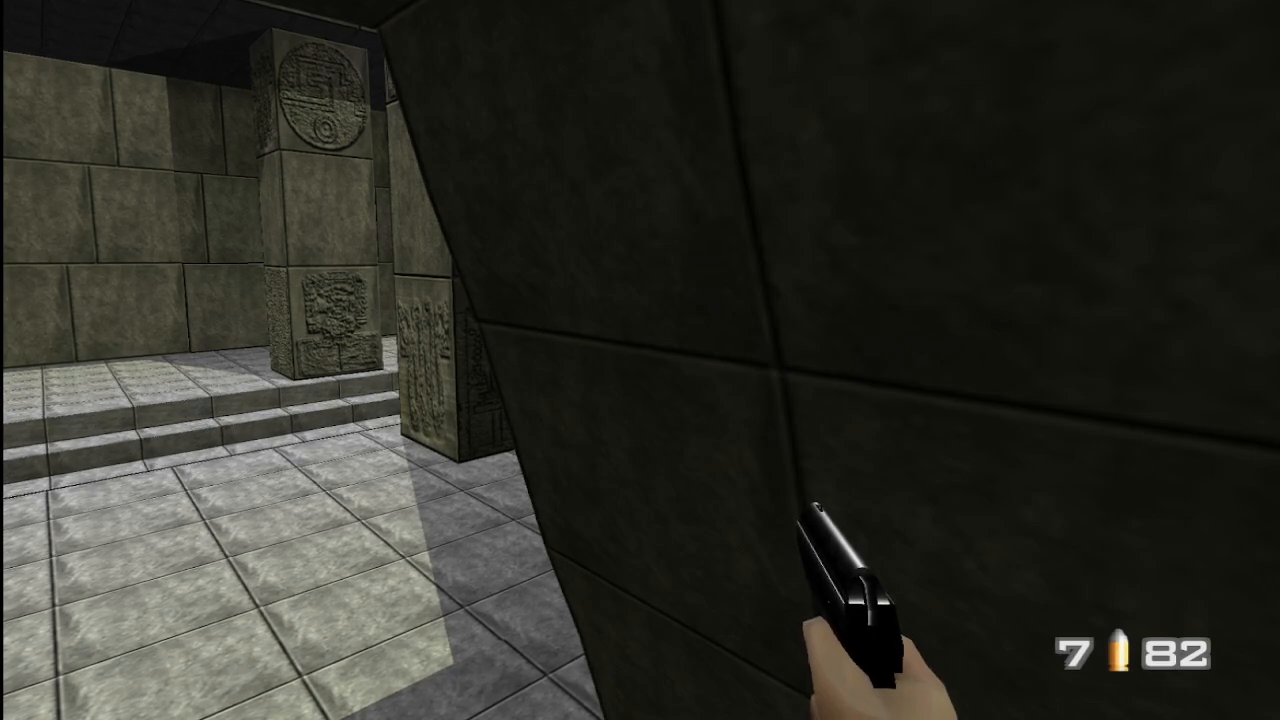
key("a")
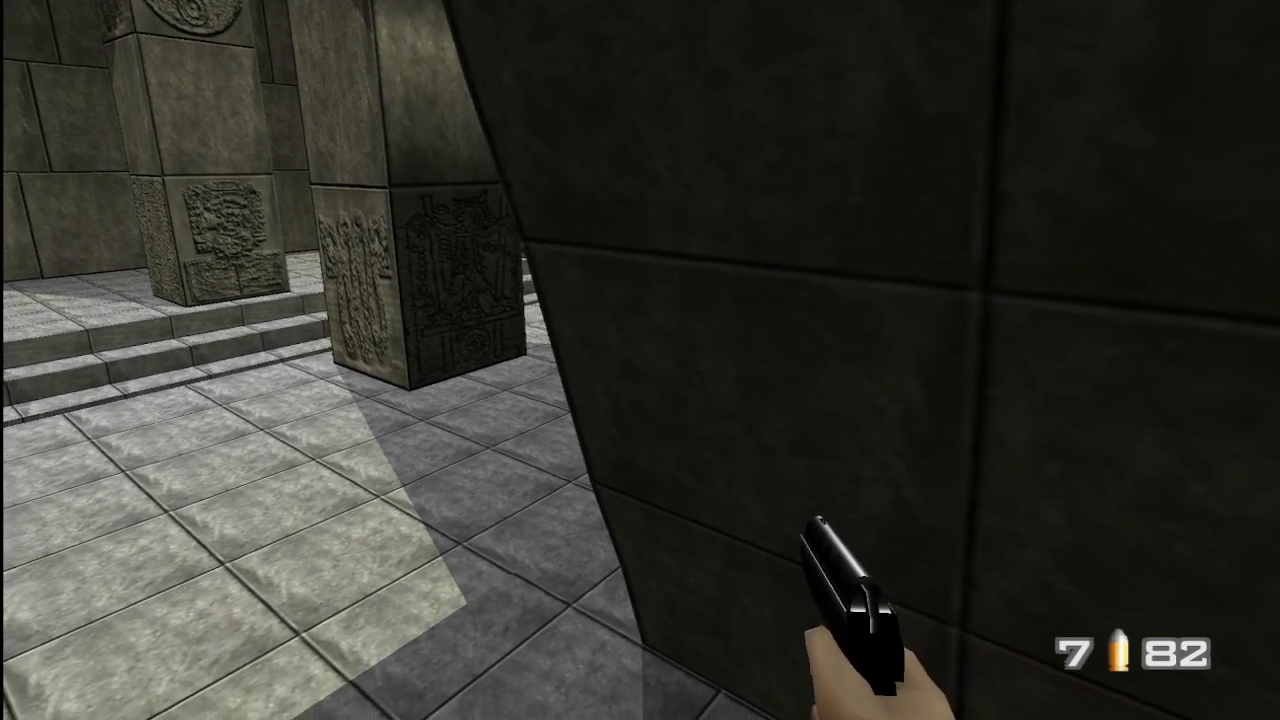
key("w")
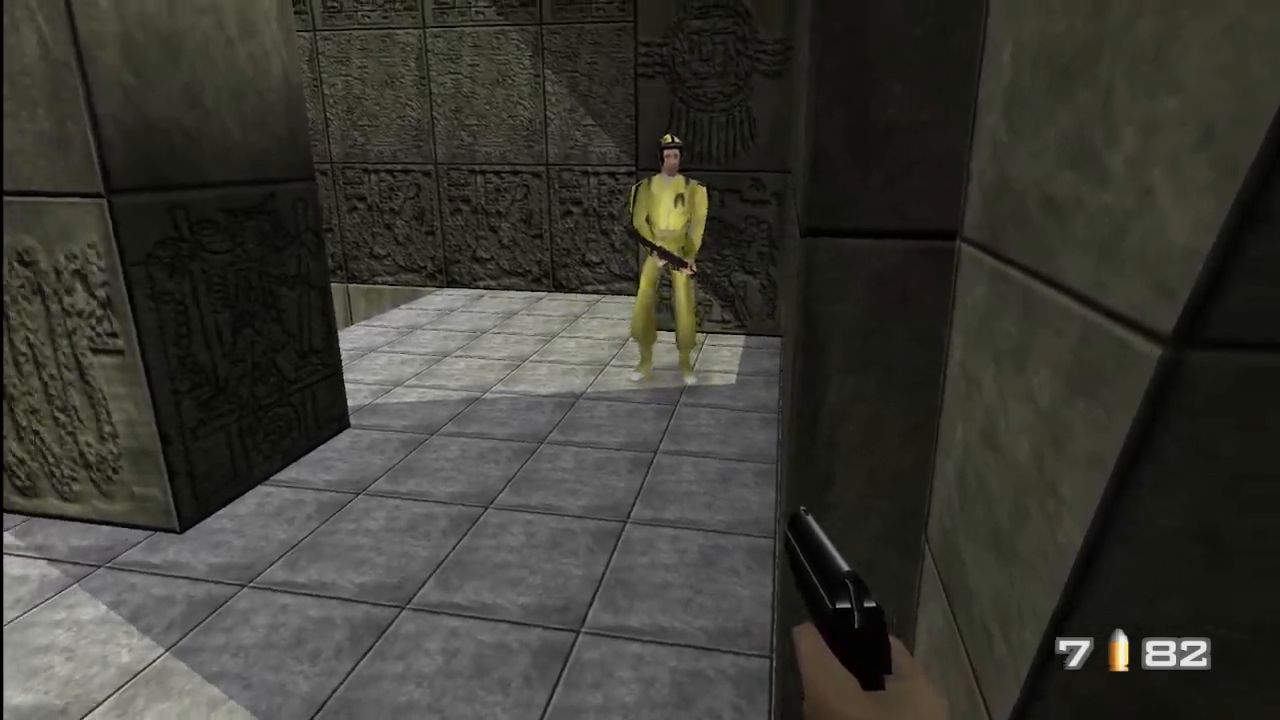
Sidestep near the yellow-suited guard and back away along the corridor to examine how he reacts at a greater distance
key("d")
key("a")
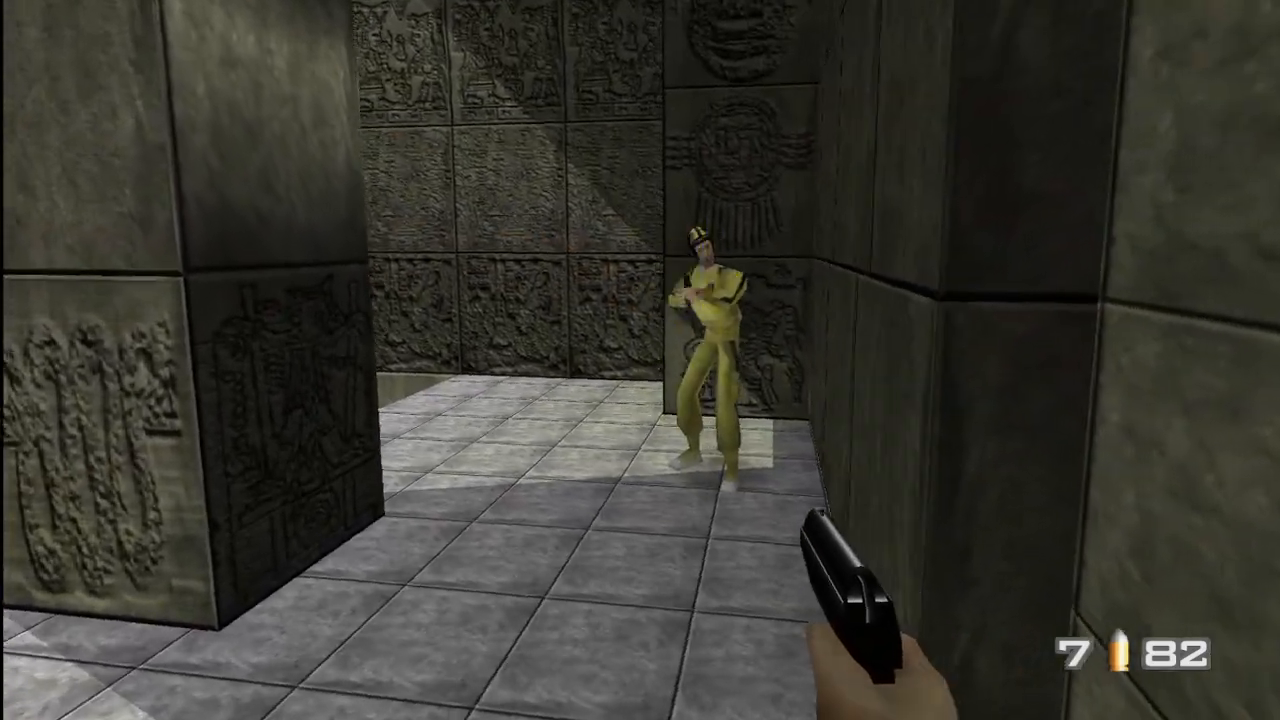
key("s")
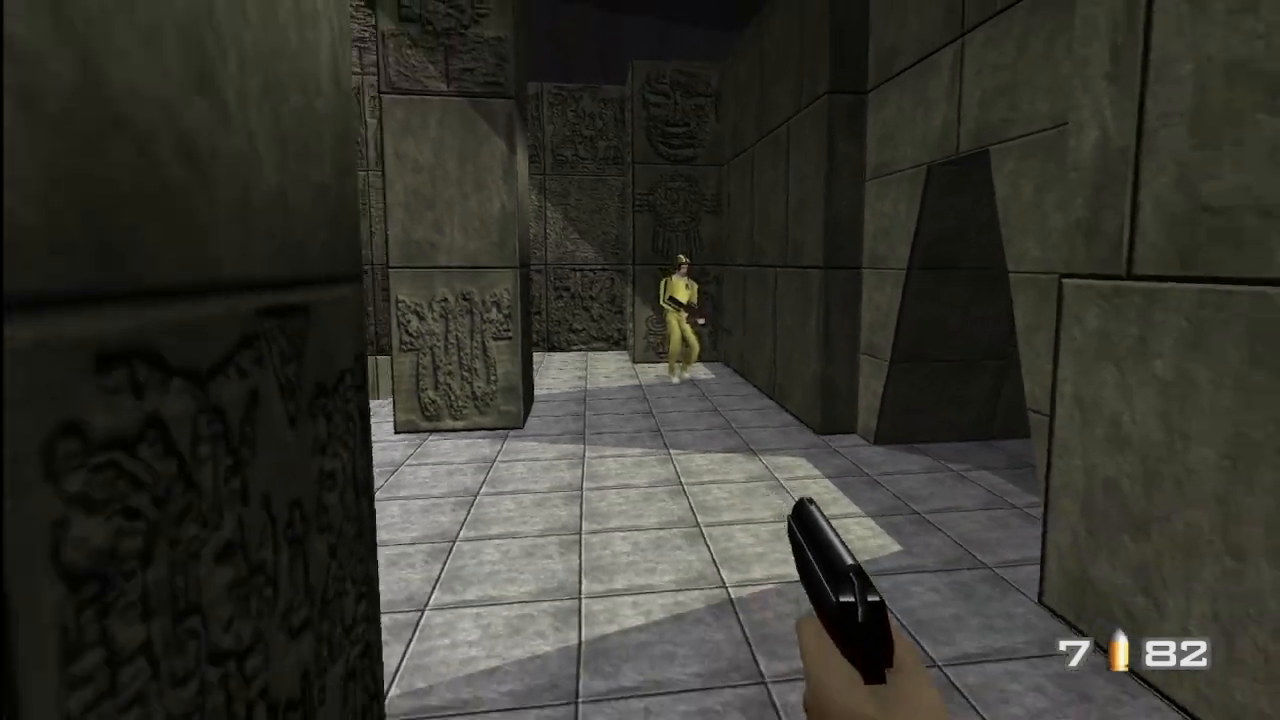
Strafe in and out from behind the carved pillar to examine how the distant guard responds, and pause the game
key("a")
key("d")
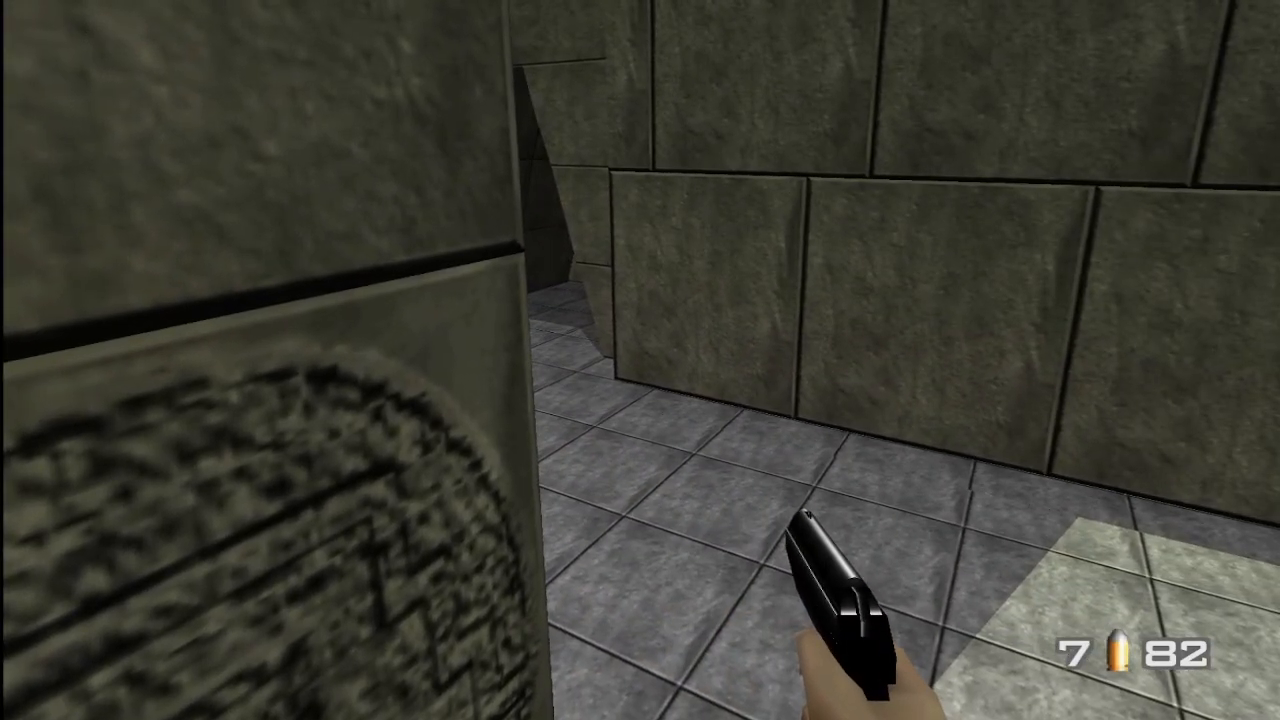
key("d")
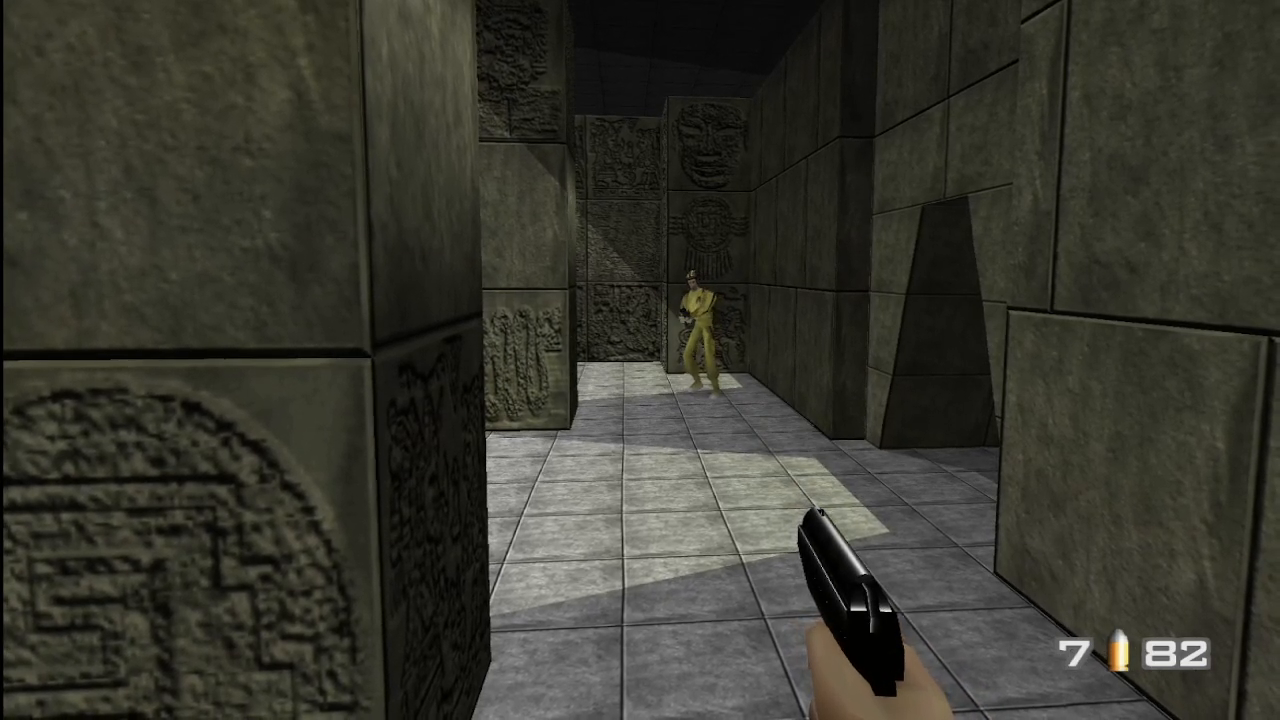
key("a")
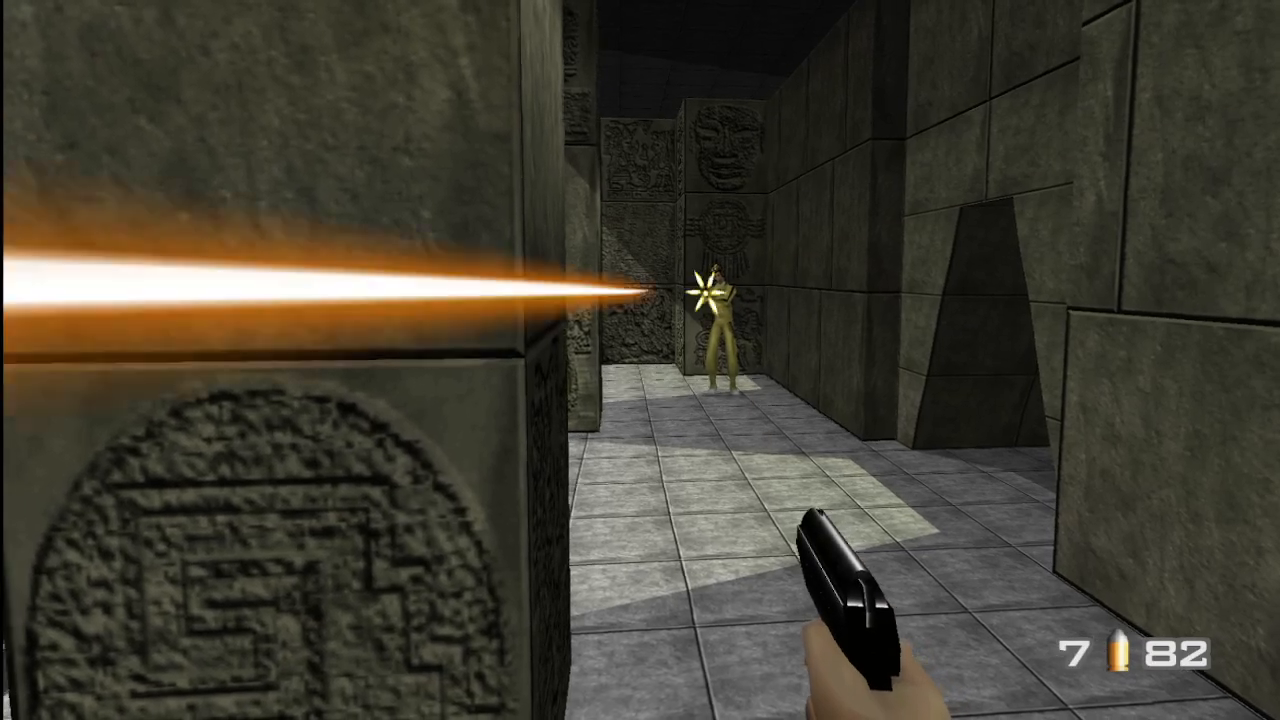
key("a")
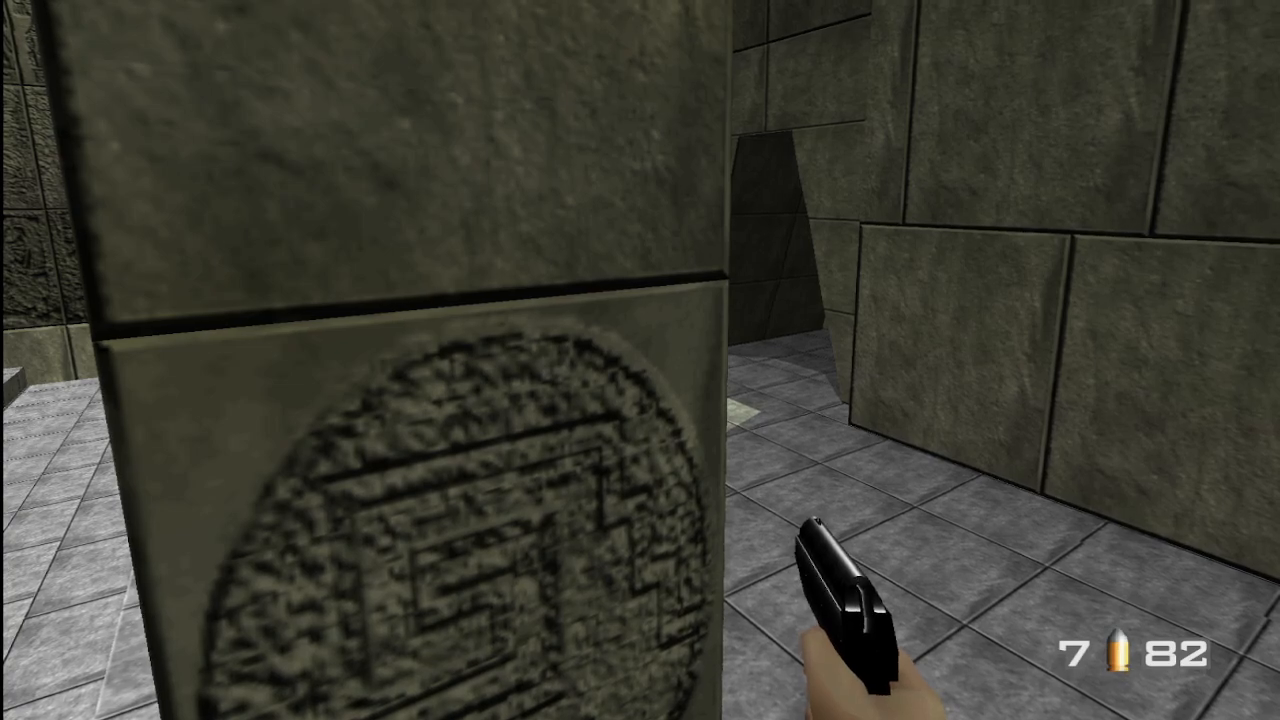
key("d")
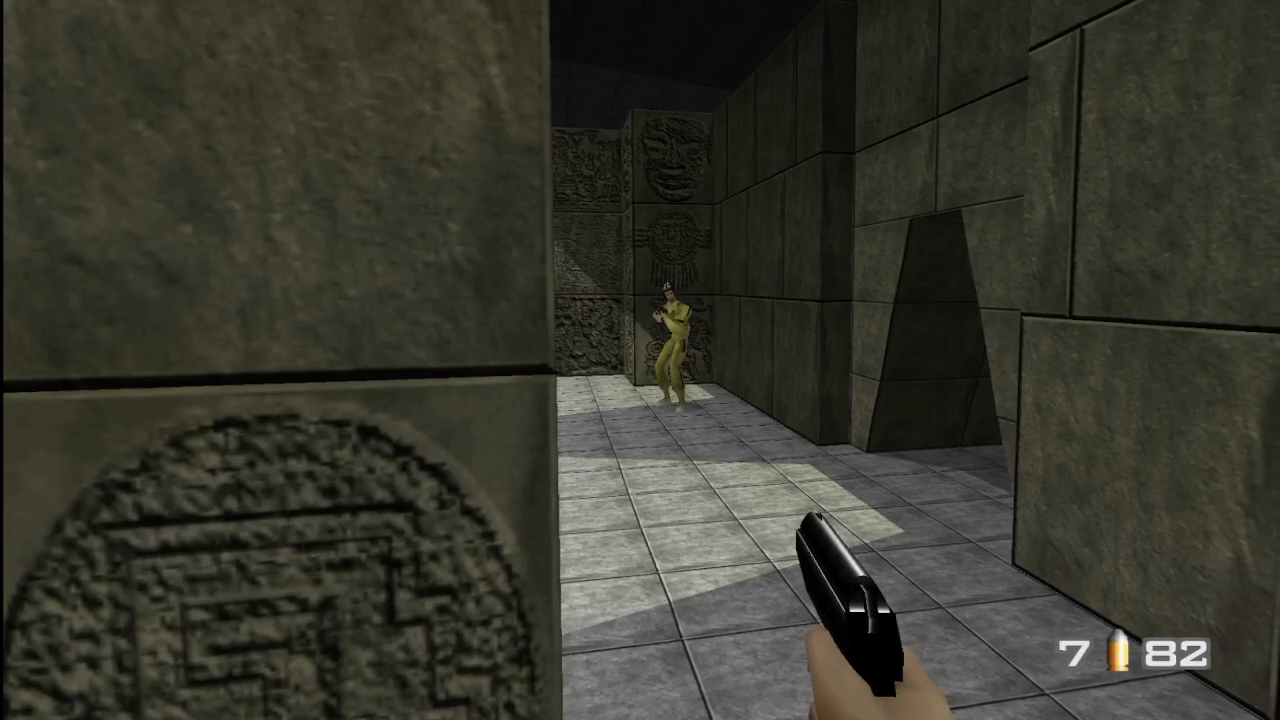
key("d")
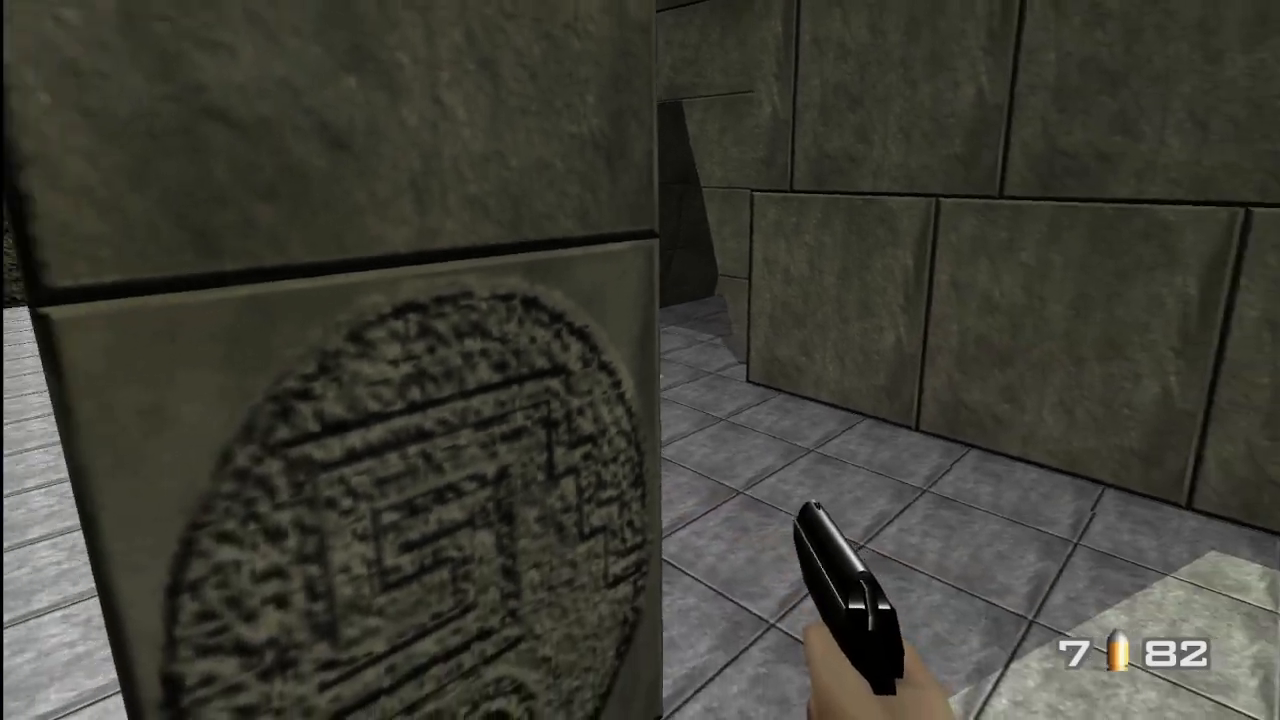
key("Escape")
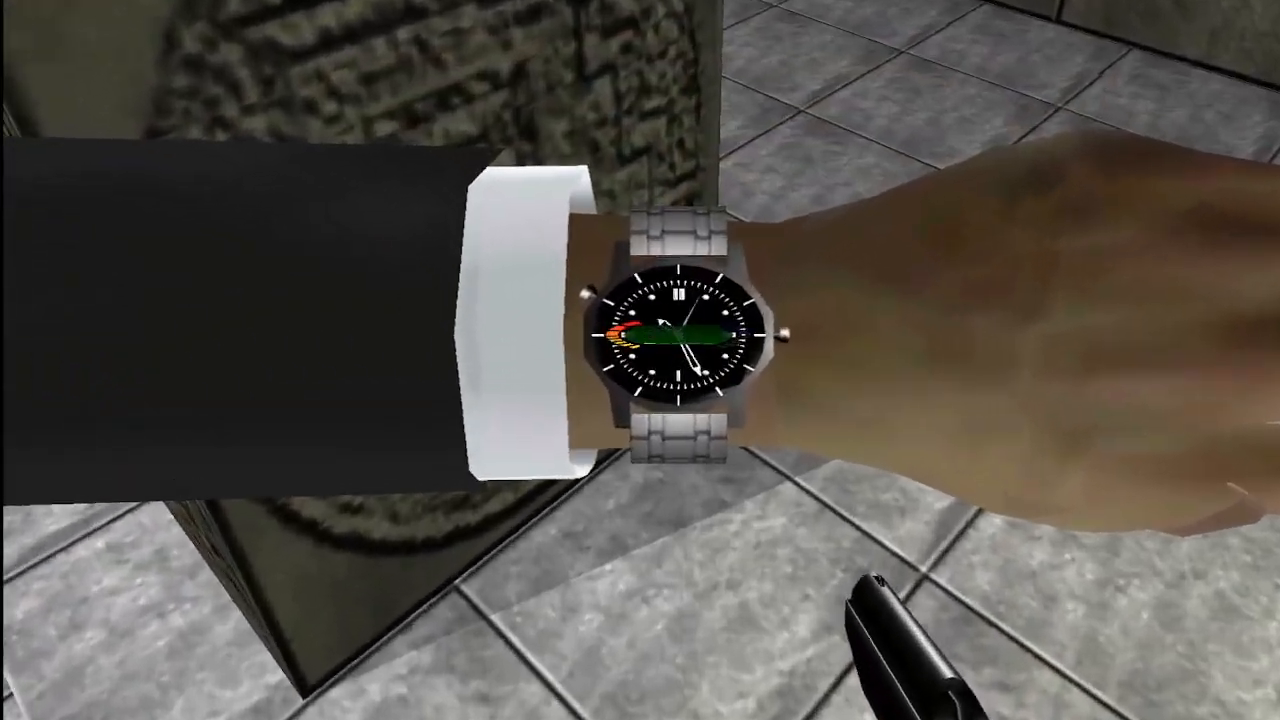